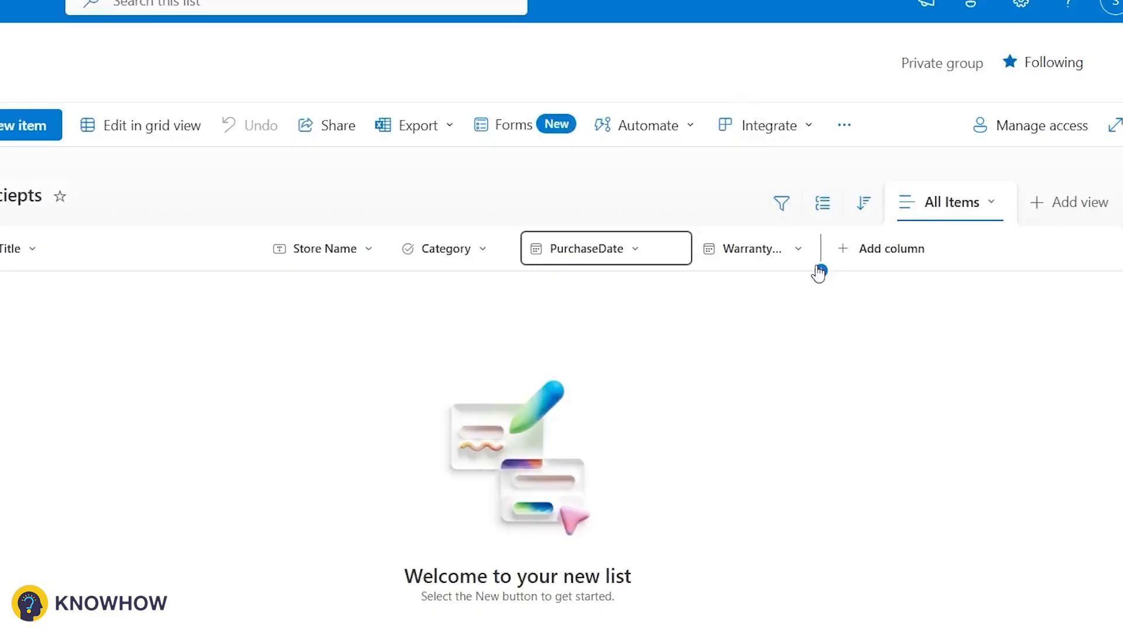
# Step: Widen the WarrantyExpiryDate column so its full header name shows
pyautogui.moveTo(819, 272); pyautogui.dragTo(879, 273)
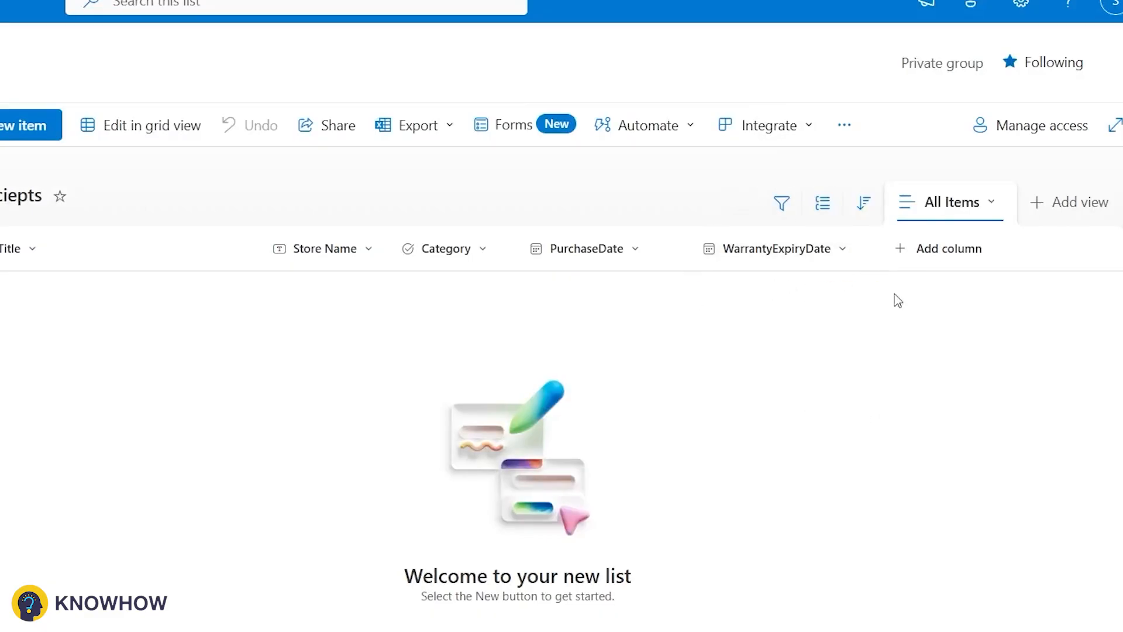
# Step: Start a new list item with Store Name Store A and Category Electronics
pyautogui.click(6, 130)
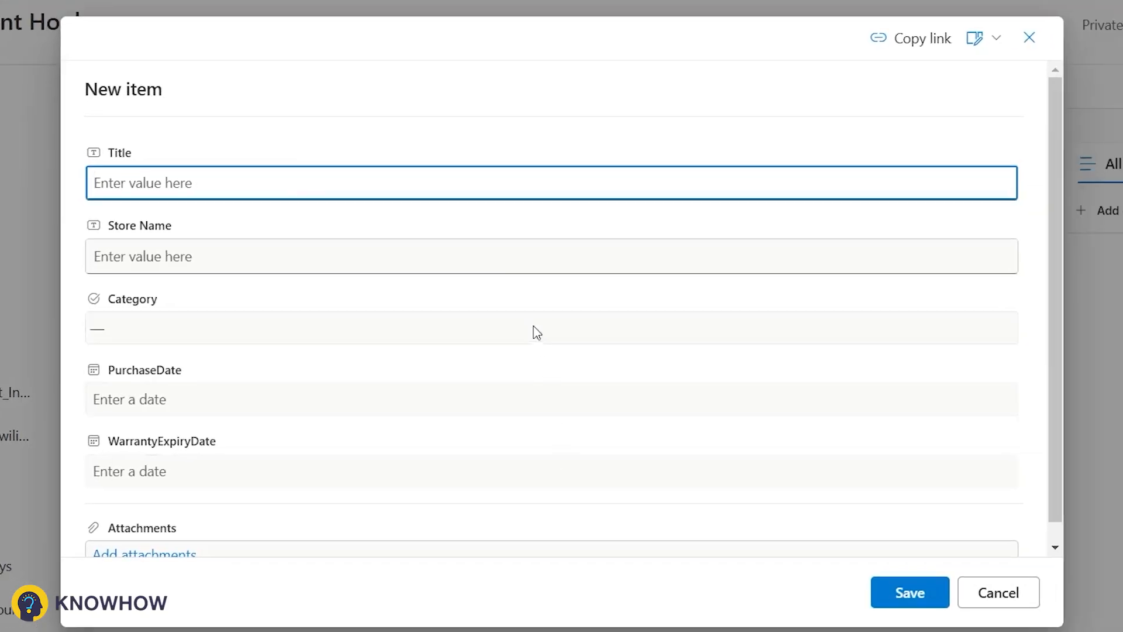
pyautogui.click(724, 292)
pyautogui.write('Store A')
pyautogui.click(481, 325)
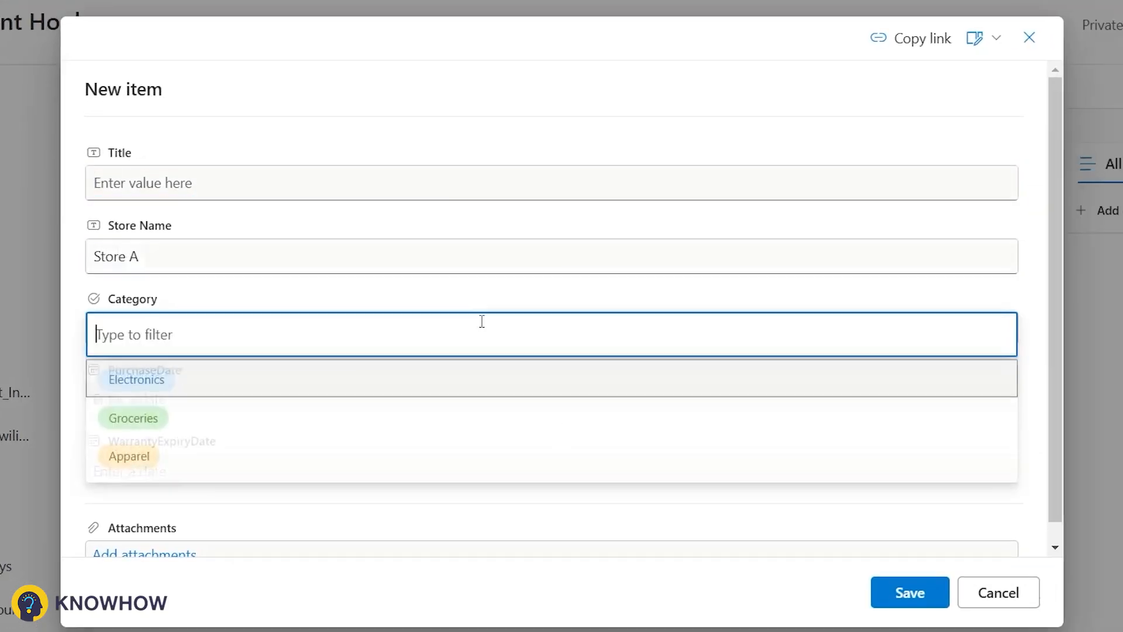
pyautogui.click(339, 379)
# Step: Set the item's PurchaseDate to 1/1/2025 and WarrantyExpiryDate to 1/1/2026
pyautogui.click(236, 403)
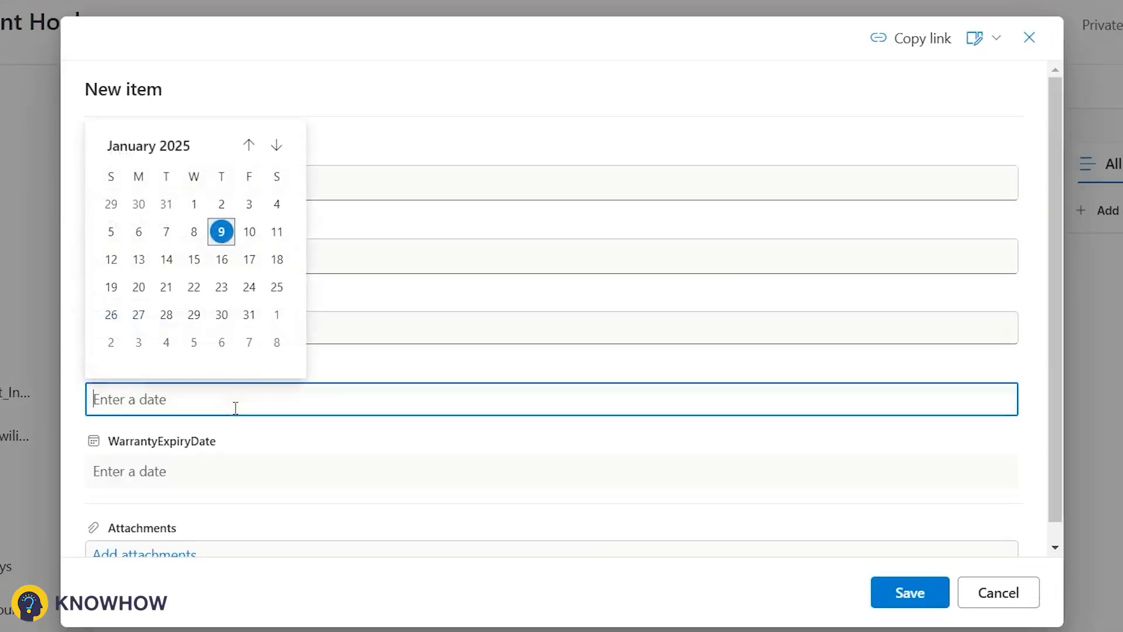
pyautogui.click(186, 216)
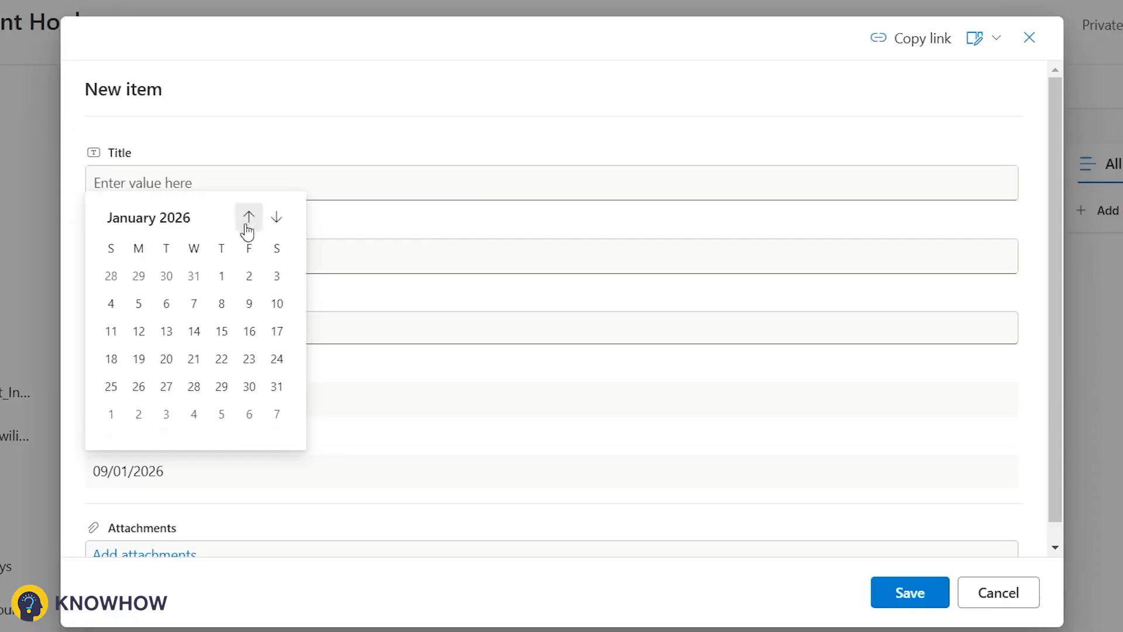
pyautogui.click(221, 276)
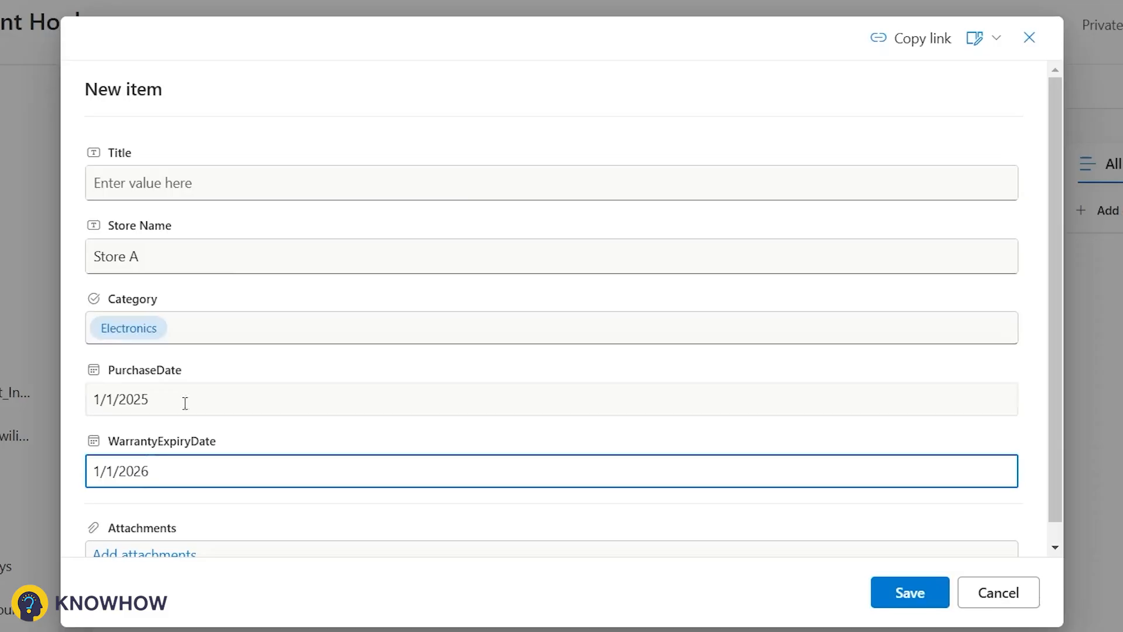
pyautogui.click(229, 437)
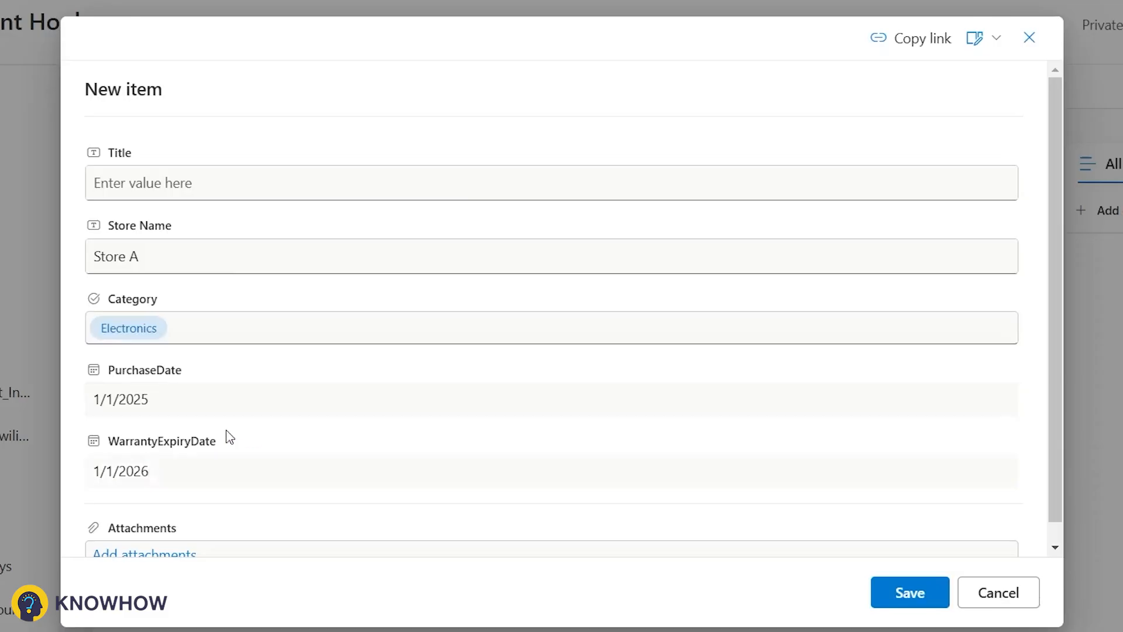
# Step: Attach the Reciept.pdf file from Downloads to the item and save it
pyautogui.scroll(-1, 336, 419)
pyautogui.click(119, 535)
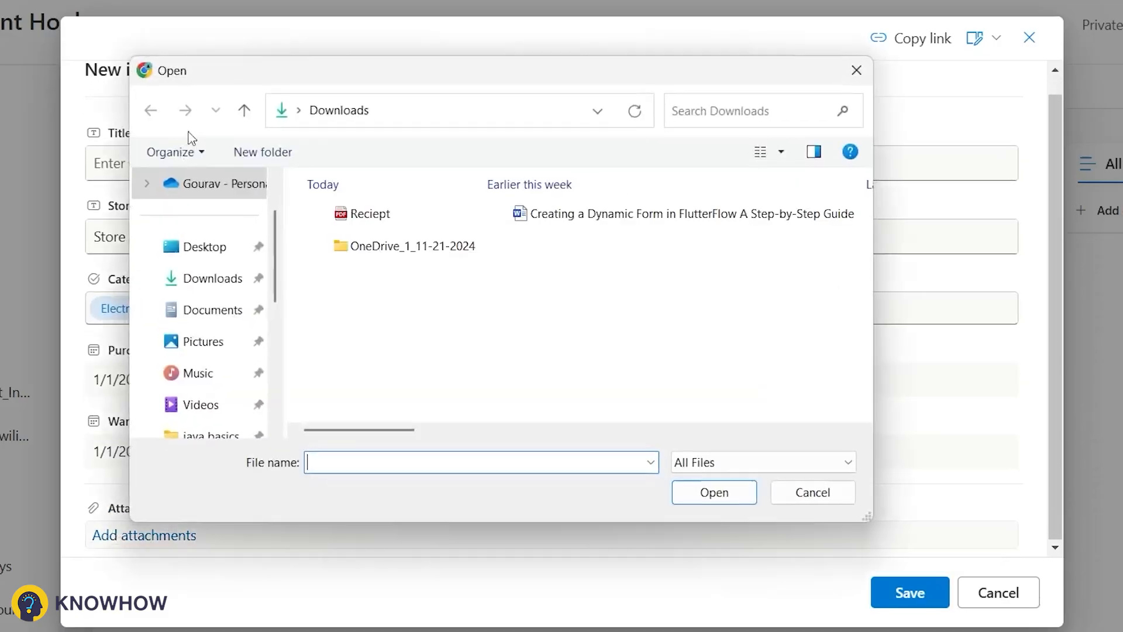
pyautogui.doubleClick(381, 224)
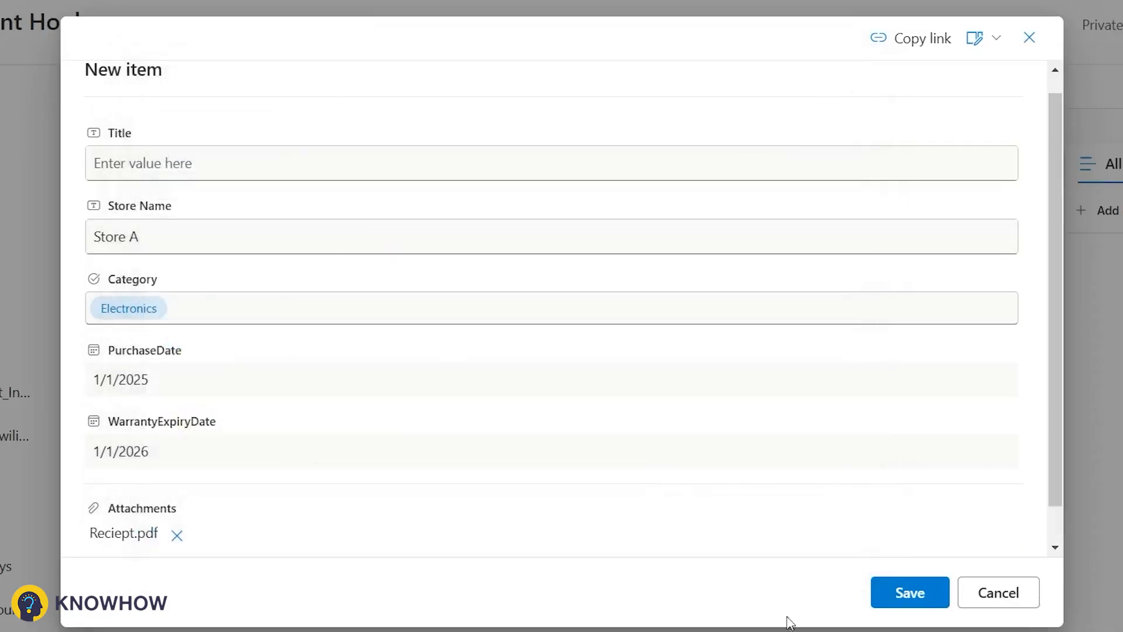
pyautogui.click(892, 590)
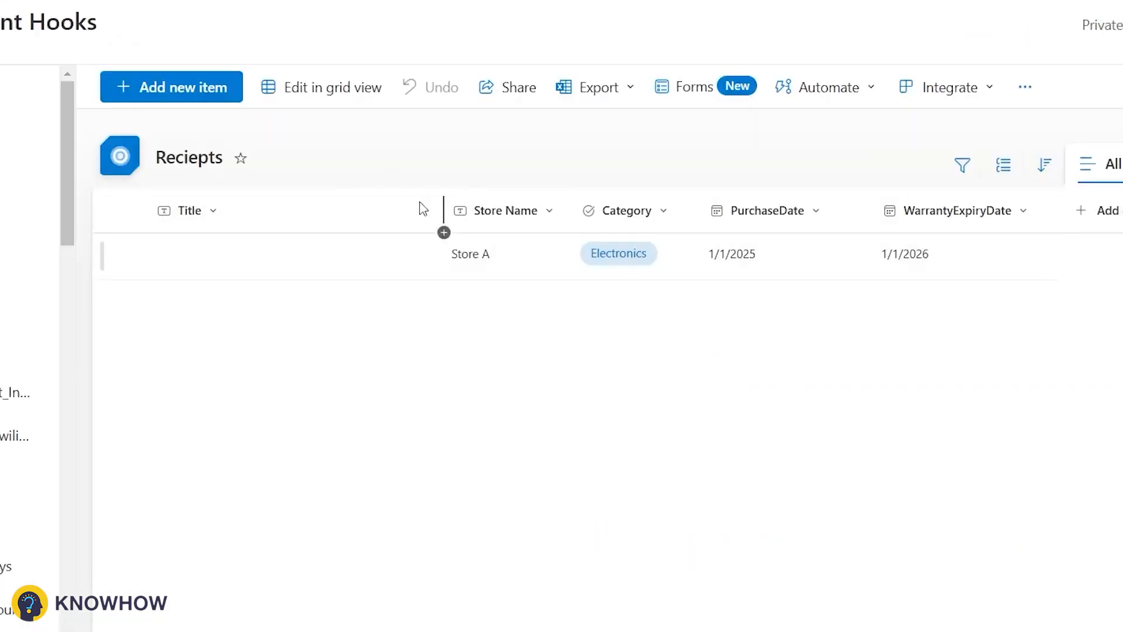
# Step: Hide the Title column in the Reciepts list view
pyautogui.click(224, 213)
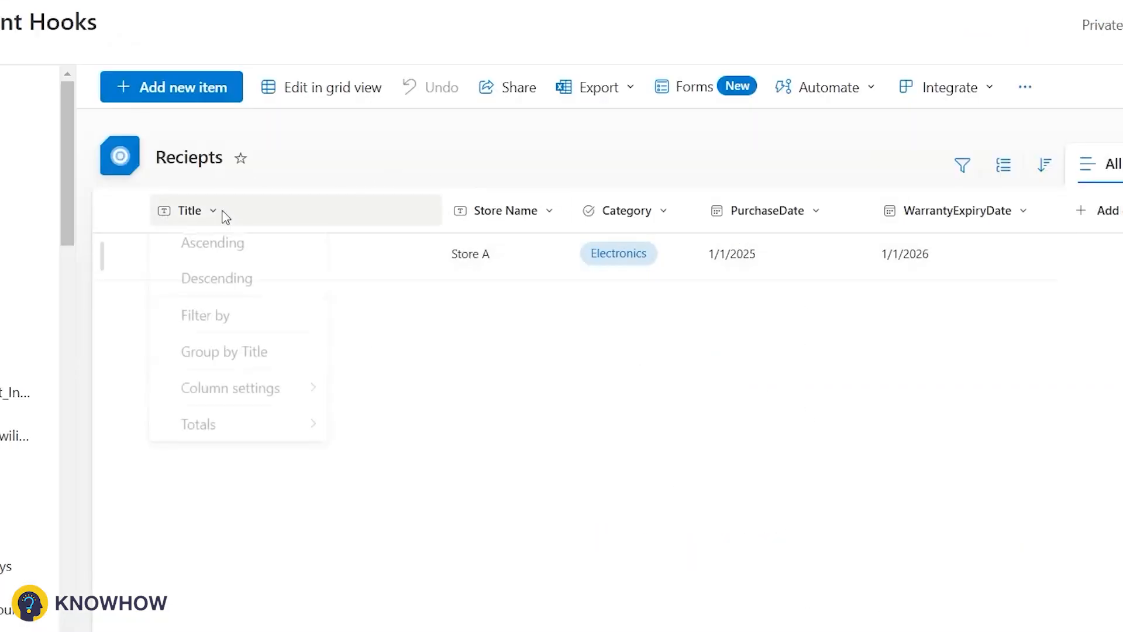
pyautogui.moveTo(321, 393)
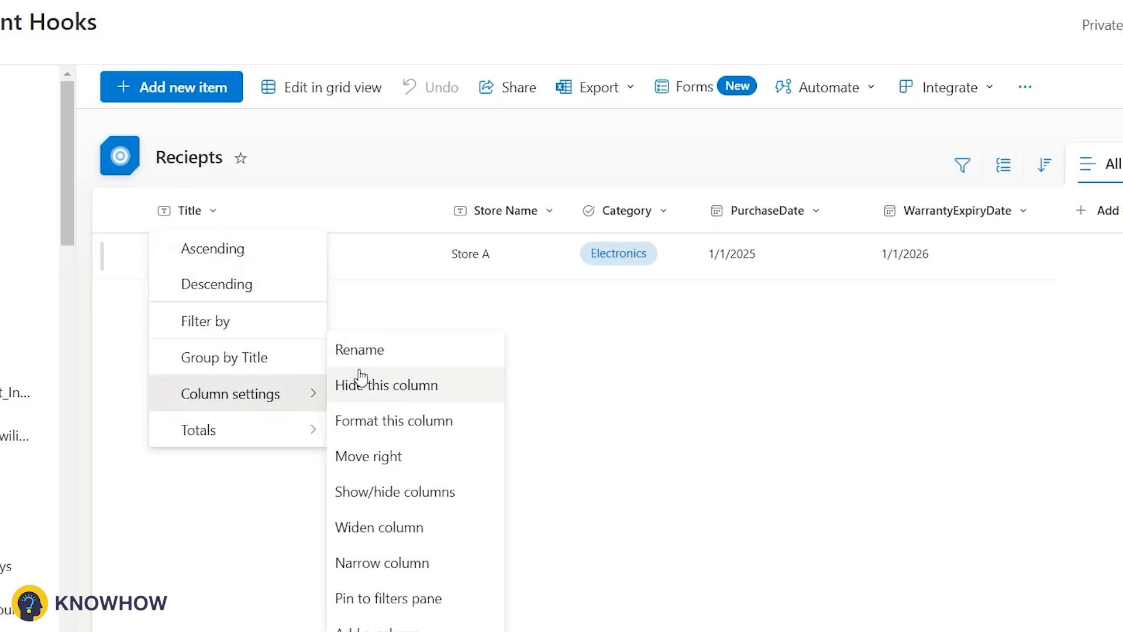
pyautogui.click(355, 384)
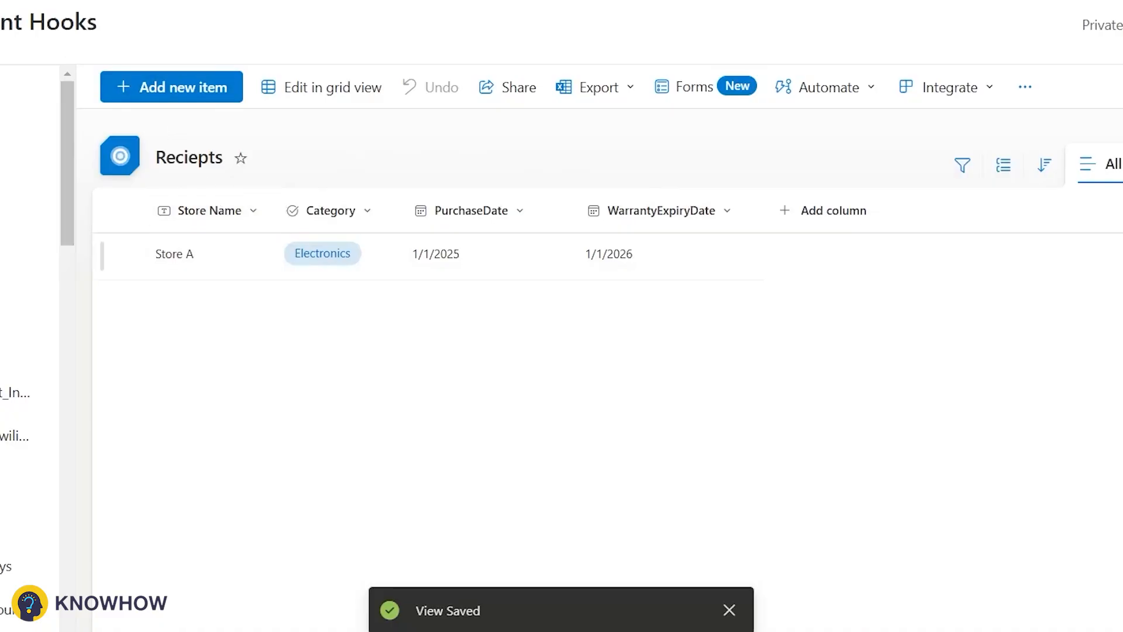
# Step: Switch to Power Apps and start creating a blank canvas app
pyautogui.click(17, 62)
pyautogui.click(226, 177)
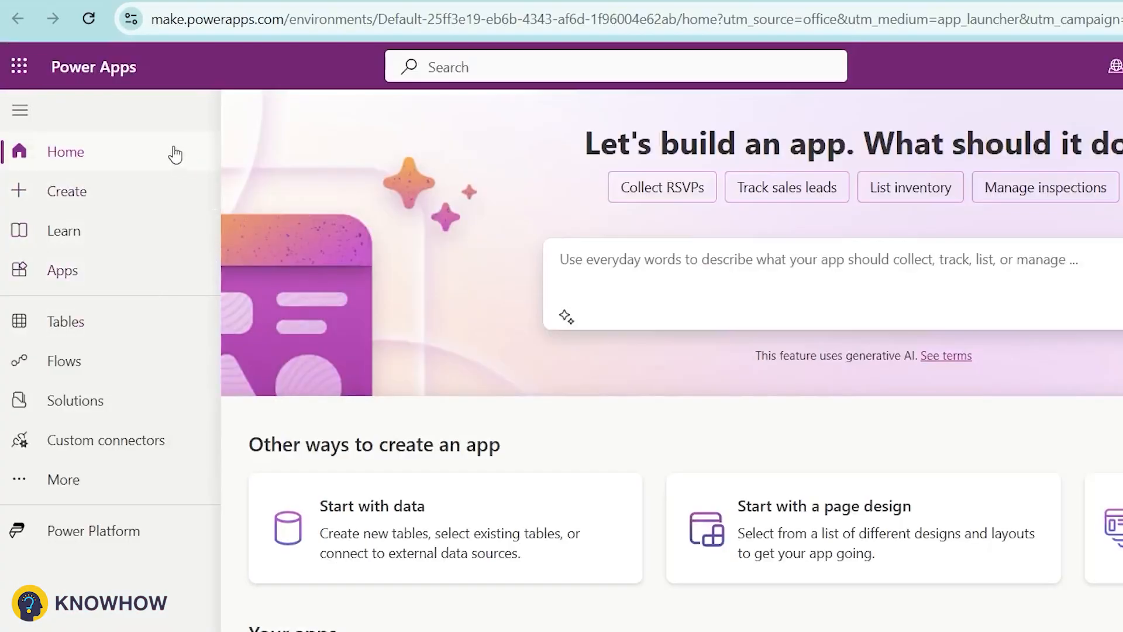
pyautogui.click(160, 196)
pyautogui.click(412, 347)
pyautogui.click(403, 621)
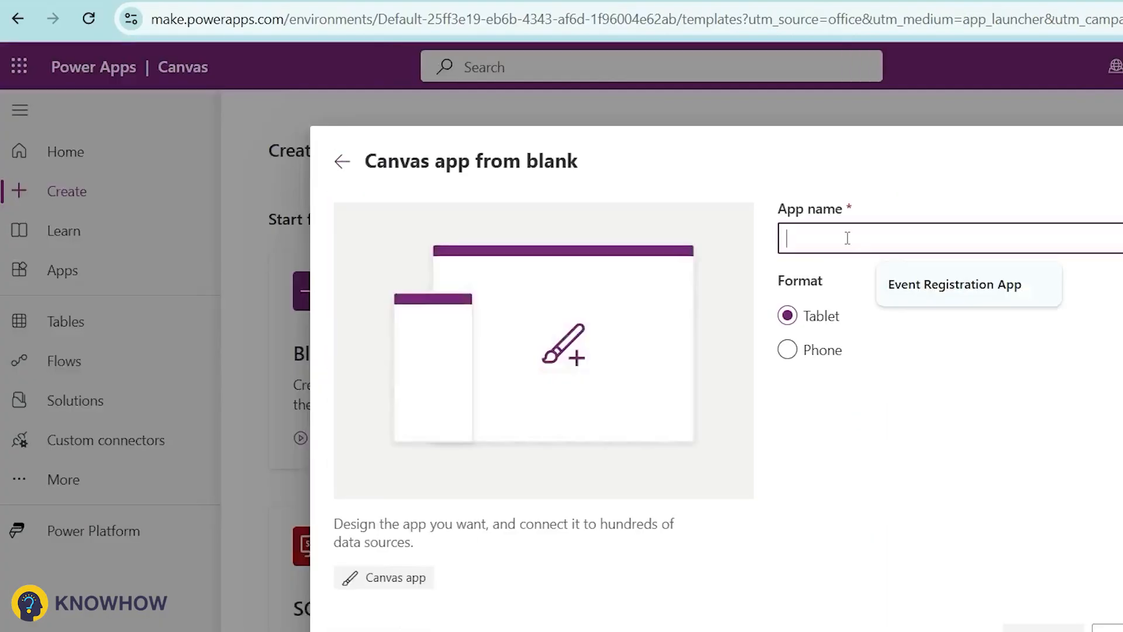
# Step: Name the app Digital Receipt Tracker App, correcting the spelling, and create it in tablet format
pyautogui.write('Digit')
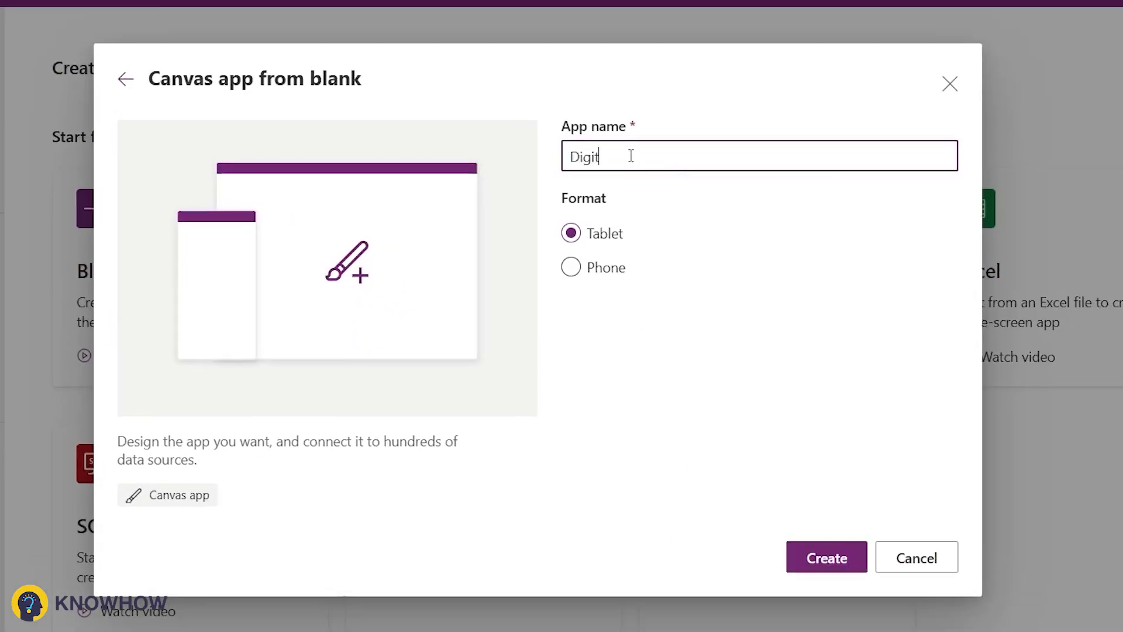
pyautogui.write('al Reciept Tracker App')
pyautogui.doubleClick(632, 156)
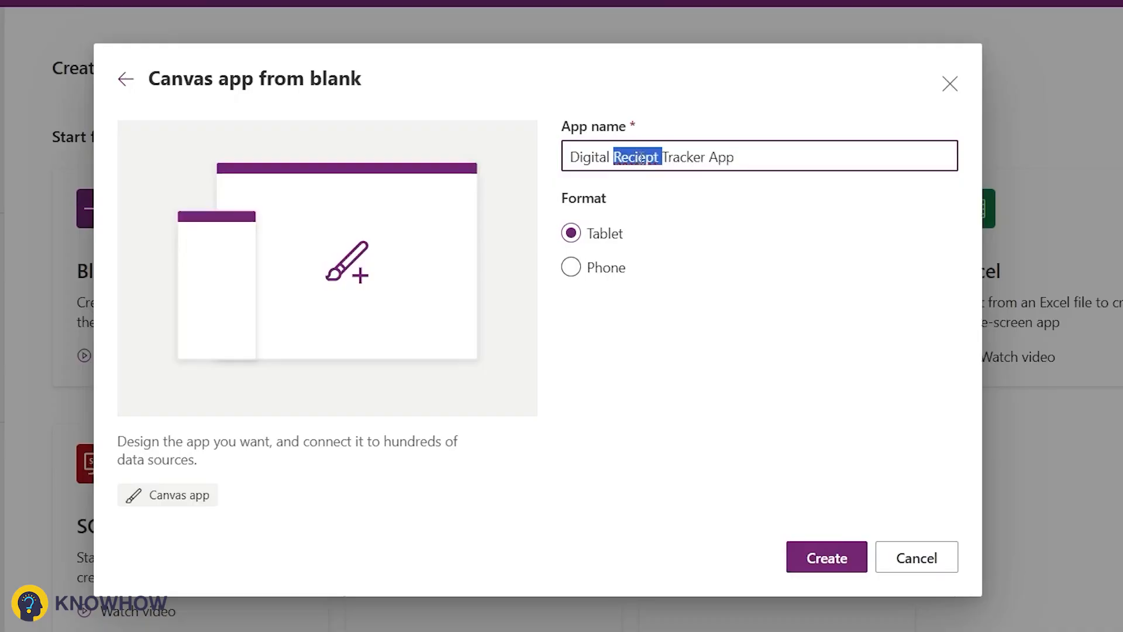
pyautogui.rightClick(642, 158)
pyautogui.click(650, 183)
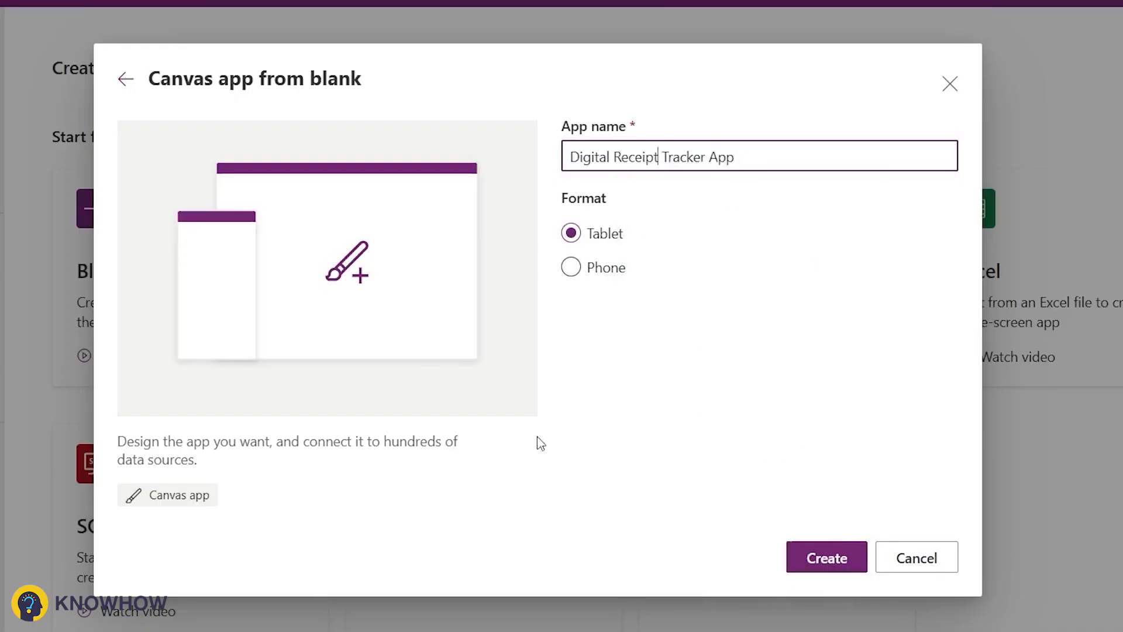
pyautogui.click(810, 560)
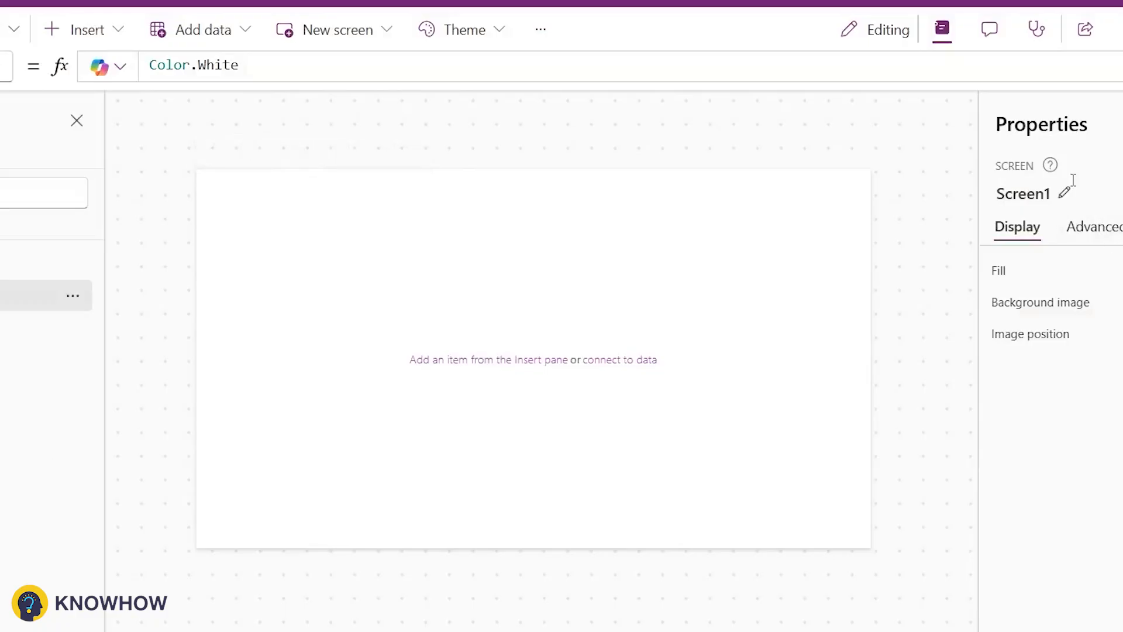
# Step: Rename the screen to ReceiptDashboard
pyautogui.click(1074, 180)
pyautogui.write('Rec')
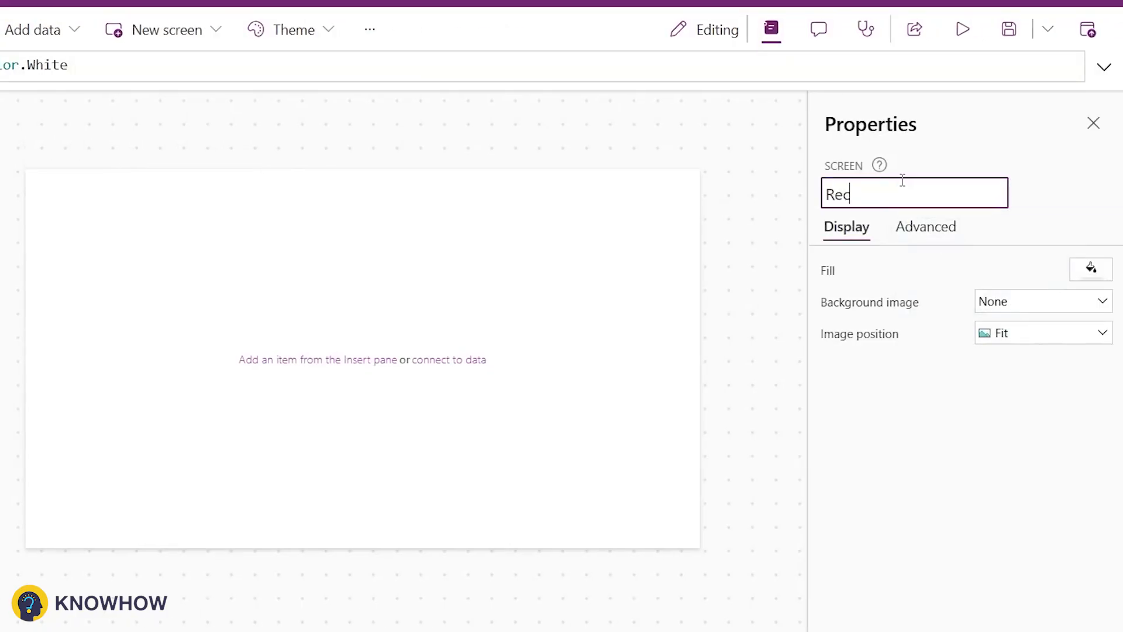
pyautogui.write('eiptDashboard')
pyautogui.press('Return')
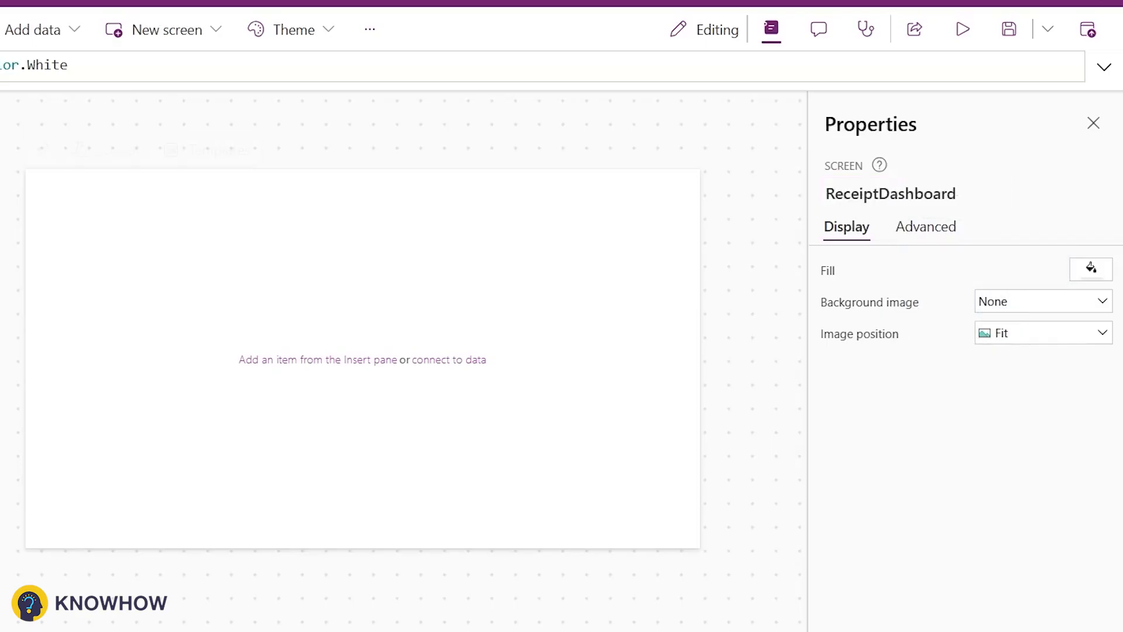
# Step: Insert a vertical gallery and connect it to the Reciepts list on the SharePoint site
pyautogui.click(14, 164)
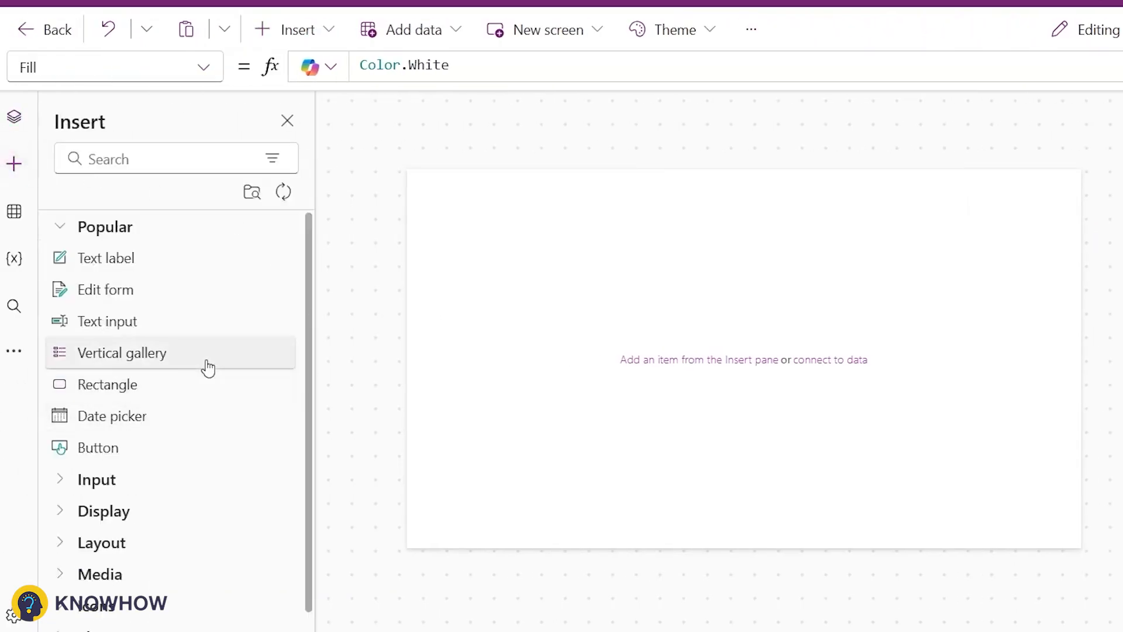
pyautogui.click(208, 368)
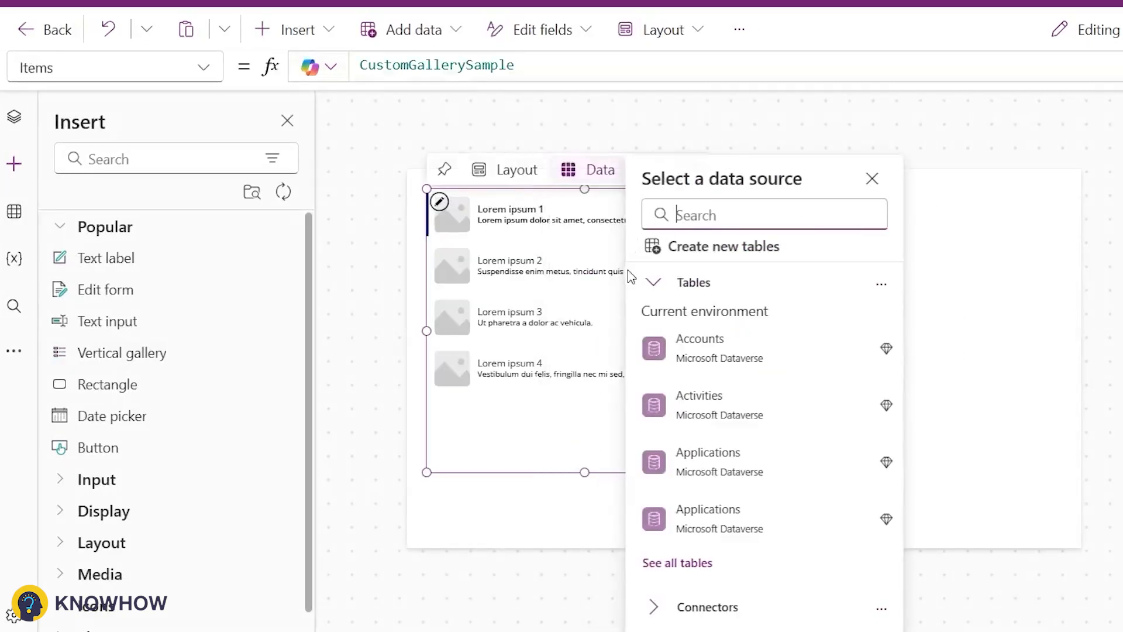
pyautogui.write('sharepoi')
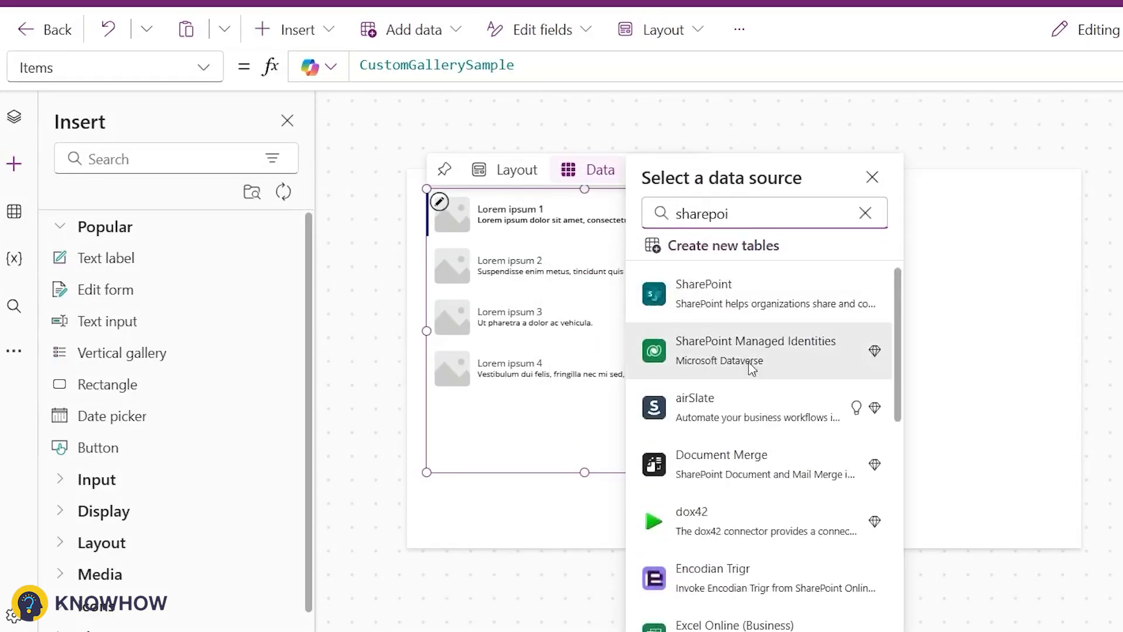
pyautogui.click(703, 292)
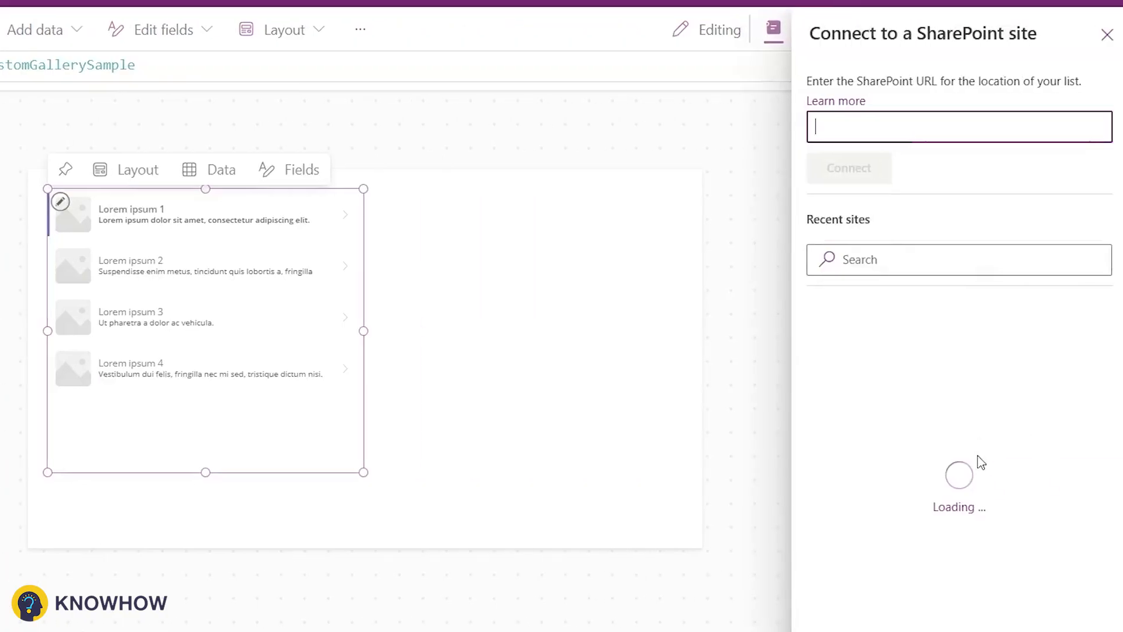
pyautogui.click(938, 440)
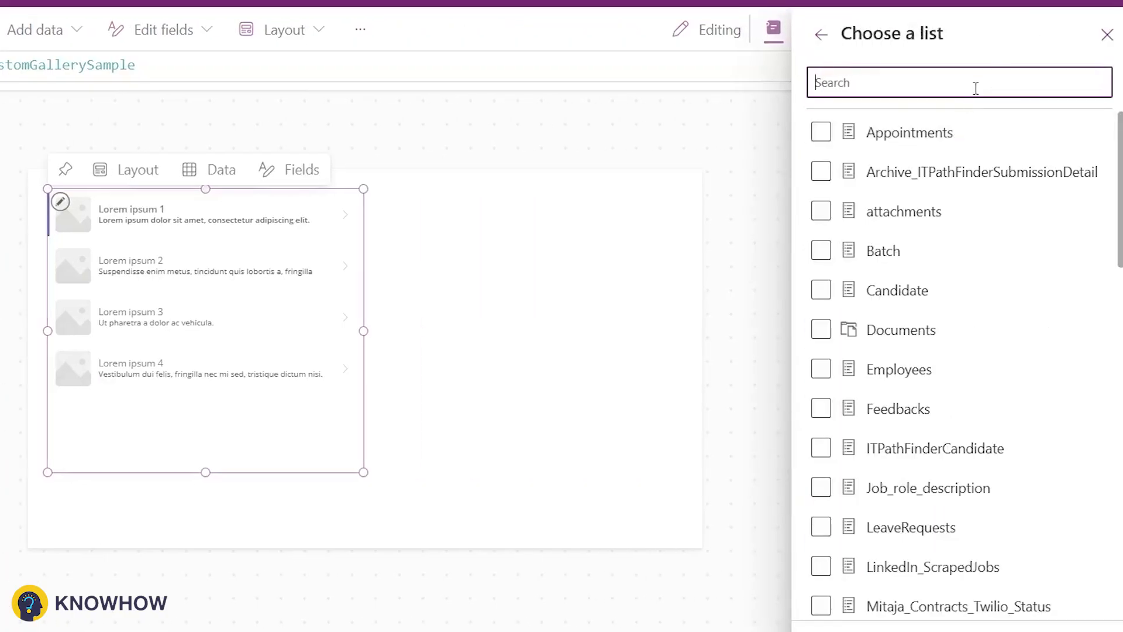
pyautogui.write('rec')
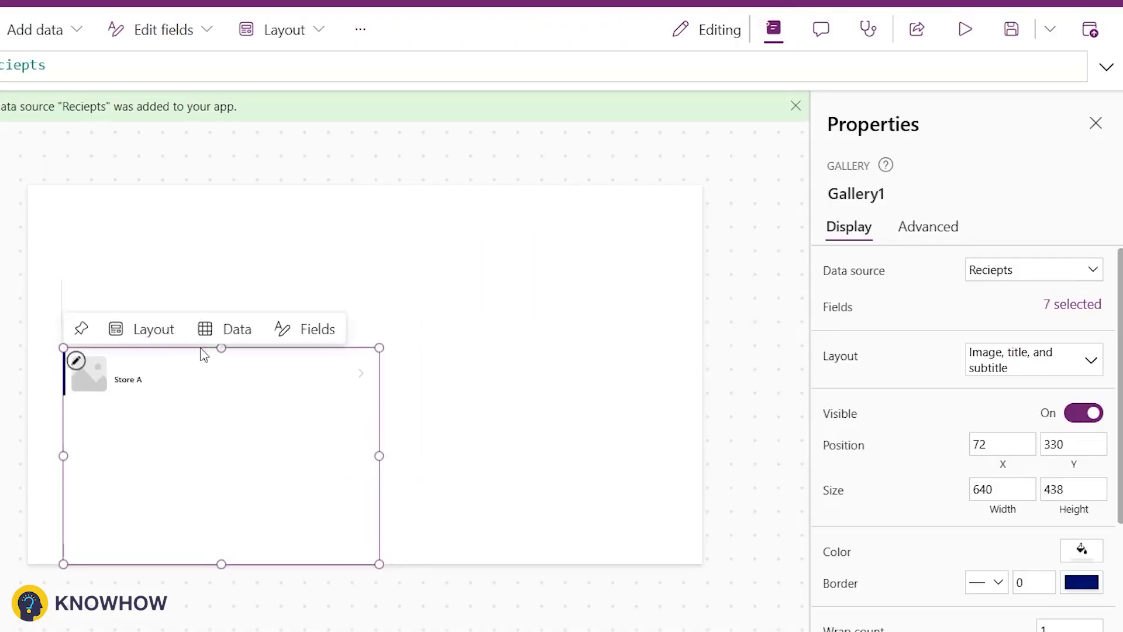
pyautogui.moveTo(200, 350); pyautogui.dragTo(211, 311)
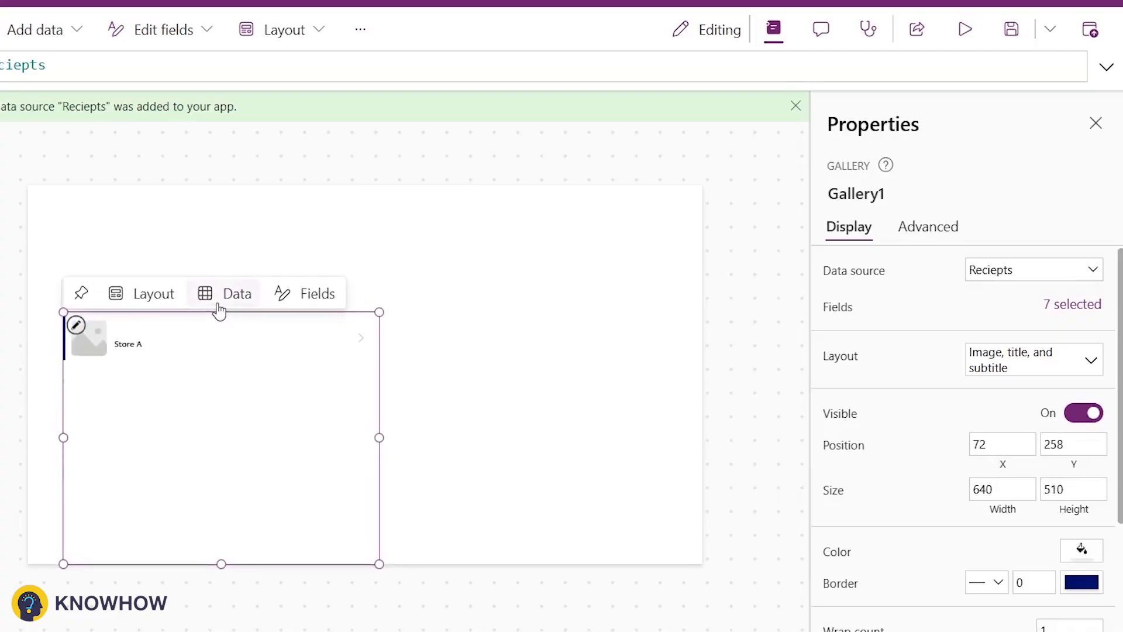
# Step: Stretch the gallery to span the full screen width from X 0
pyautogui.moveTo(63, 437); pyautogui.dragTo(28, 438)
pyautogui.moveTo(369, 448); pyautogui.dragTo(866, 449)
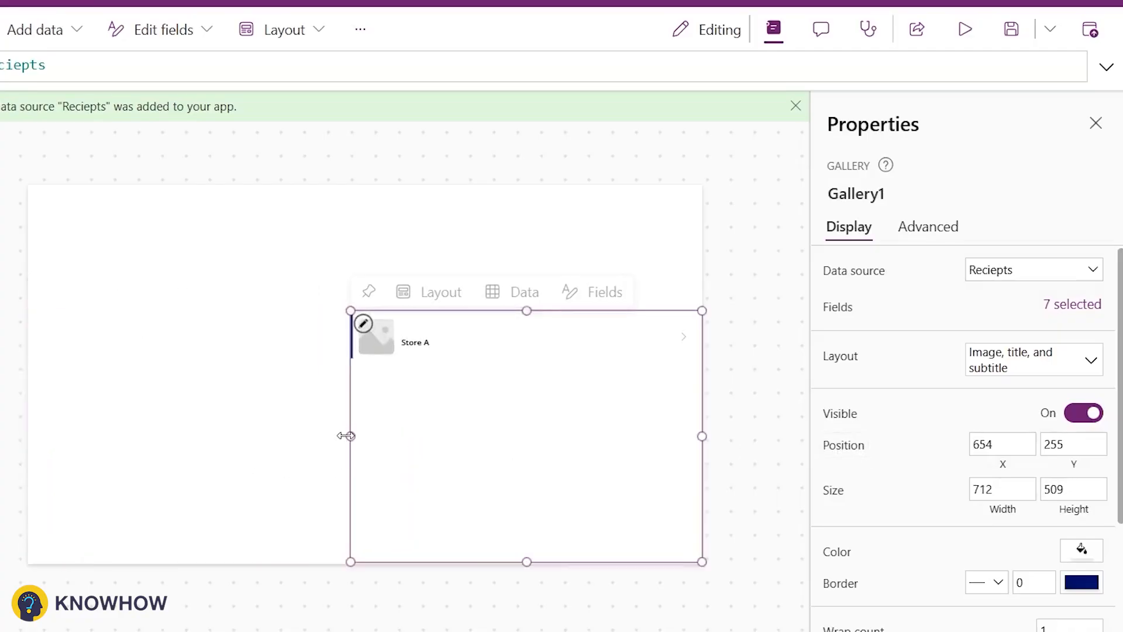
pyautogui.moveTo(346, 436); pyautogui.dragTo(28, 435)
pyautogui.click(111, 291)
pyautogui.press('Escape')
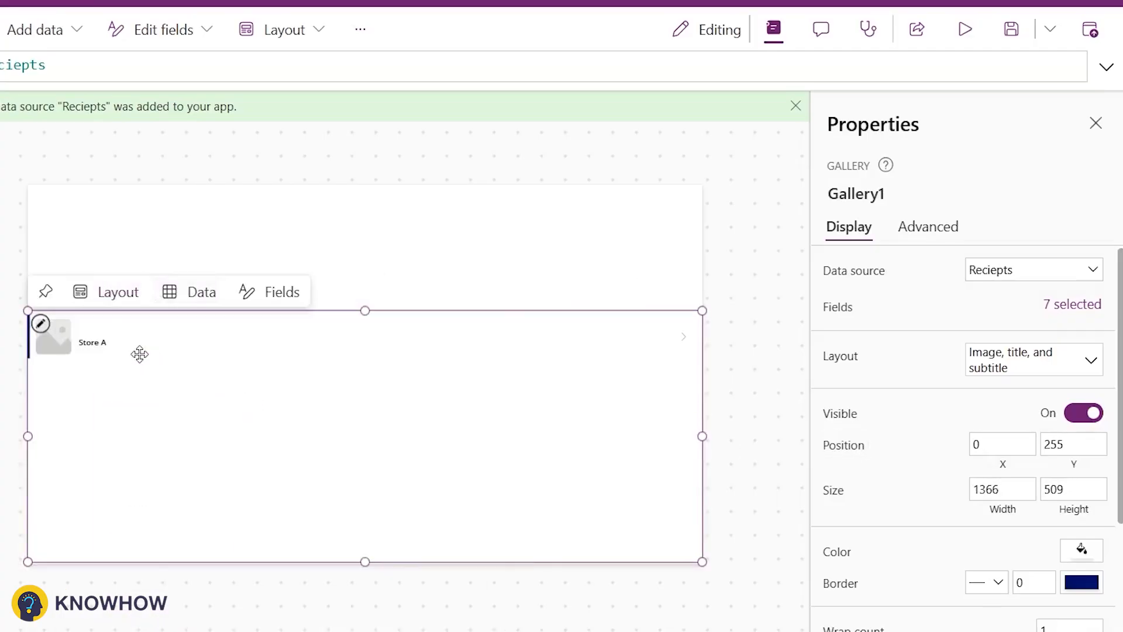
# Step: Set the gallery title label's text to ThisItem.'Store Name'
pyautogui.click(79, 330)
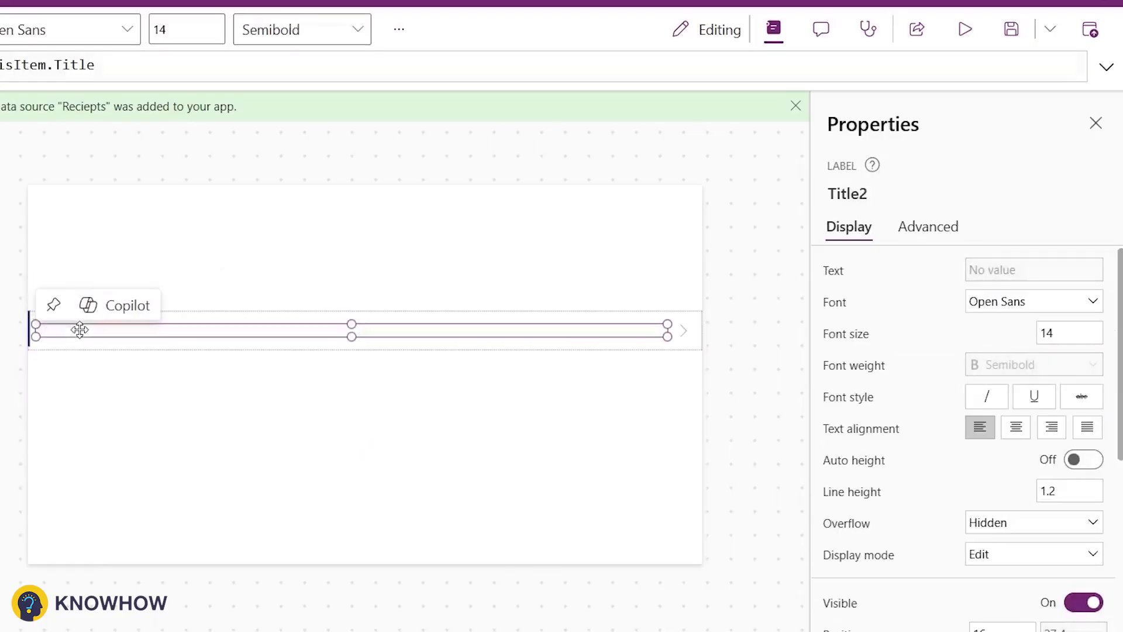
pyautogui.doubleClick(73, 65)
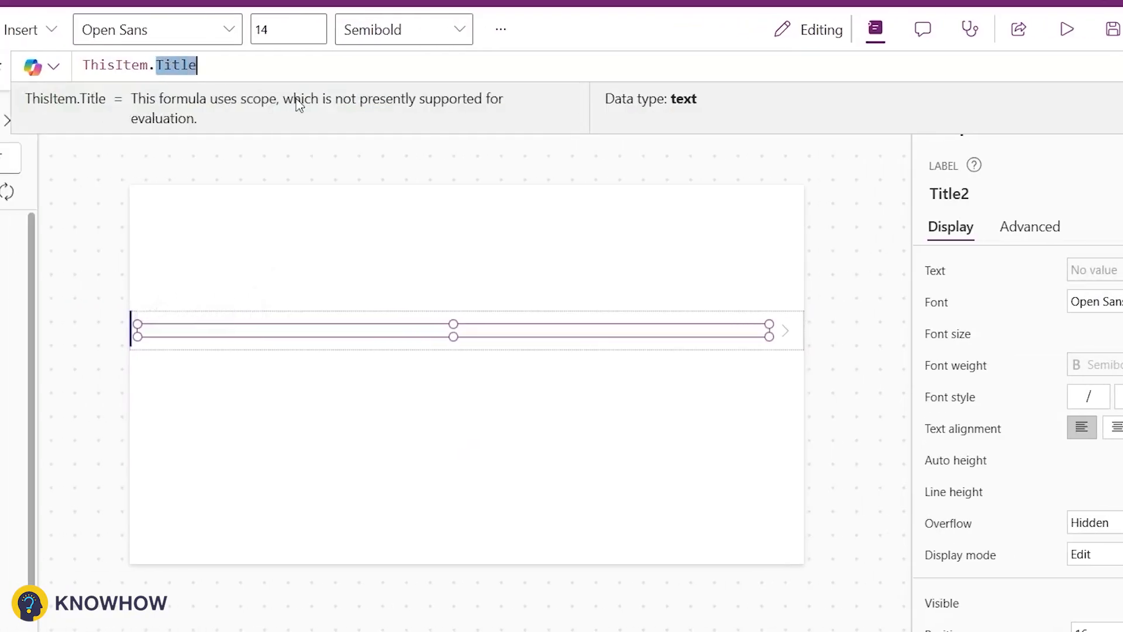
pyautogui.write('St')
pyautogui.press('Tab')
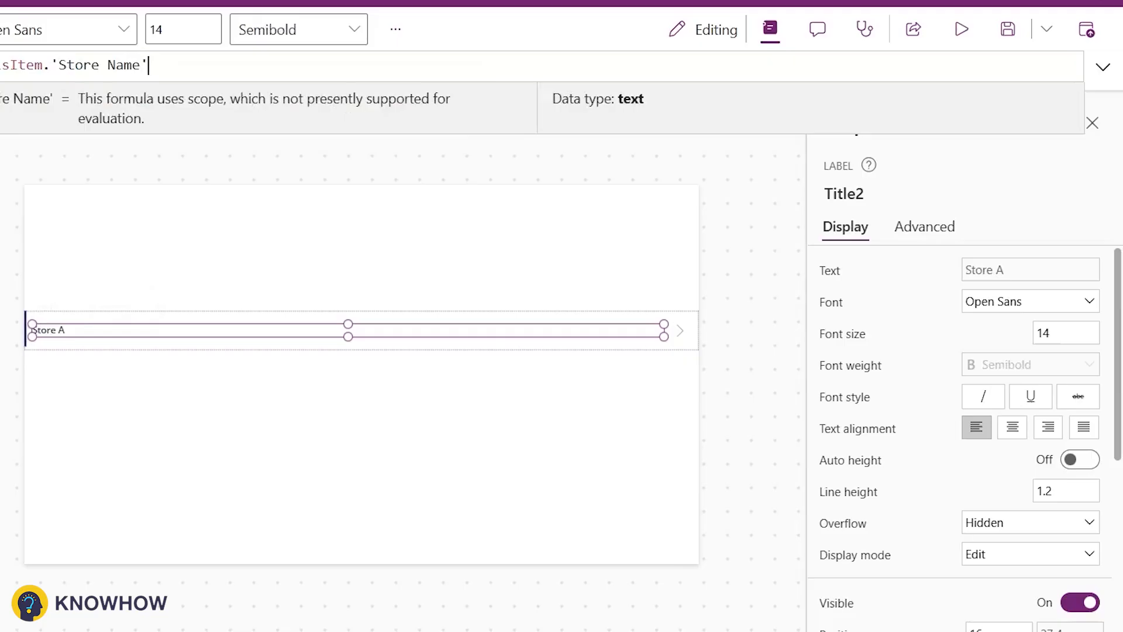
# Step: Set the store name label's font size to 17
pyautogui.click(1053, 333)
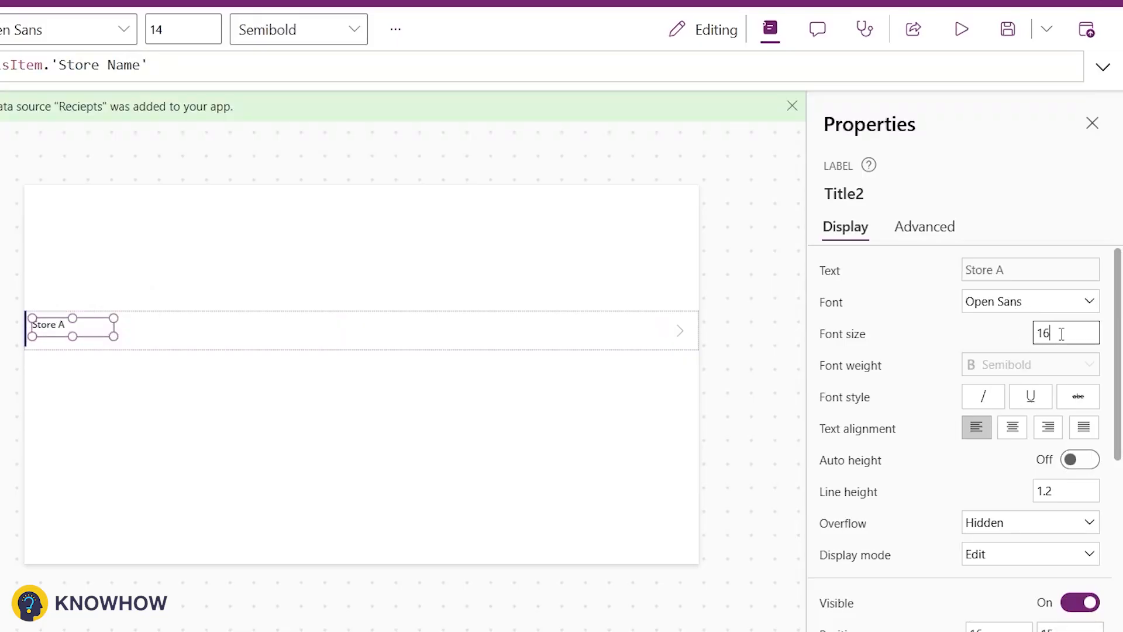
pyautogui.write('16')
pyautogui.click(176, 344)
# Step: Duplicate the store name label in the gallery and set the copy's text to ThisItem.Category.Value
pyautogui.click(80, 331)
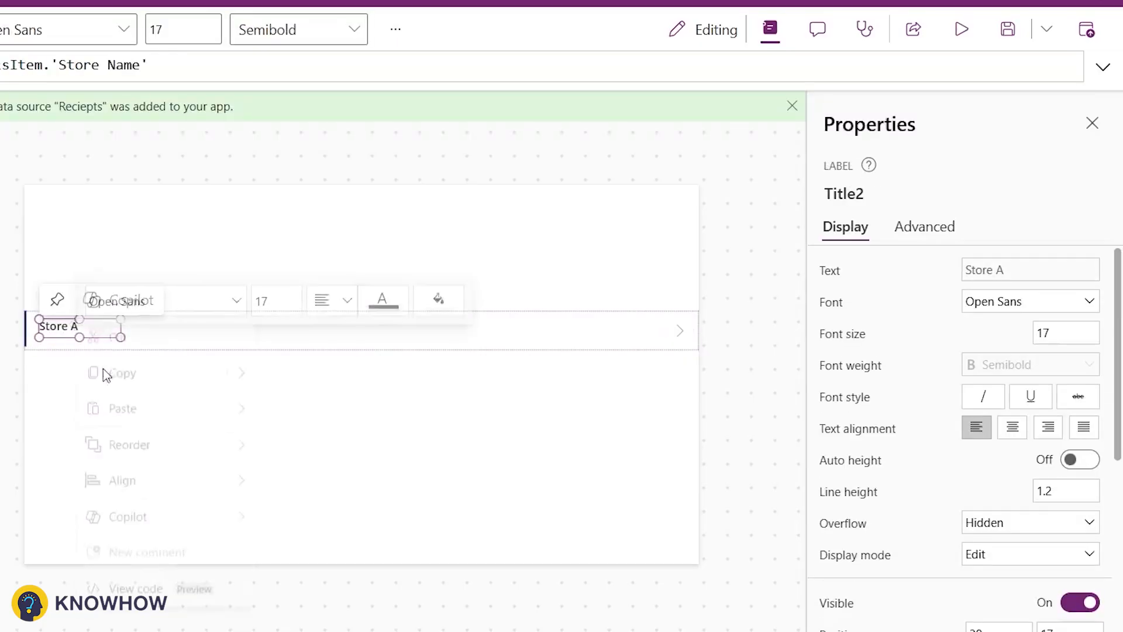
pyautogui.click(233, 339)
pyautogui.hotkey('ctrl', 'v')
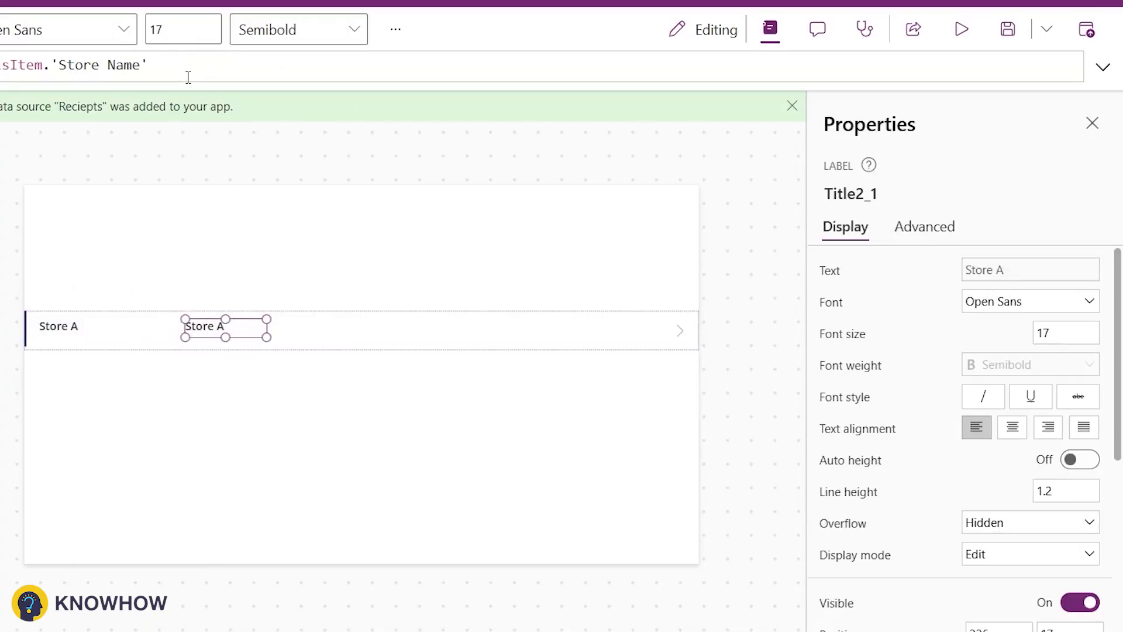
pyautogui.click(188, 77)
pyautogui.press('BackSpace')
pyautogui.press('BackSpace')
pyautogui.press('BackSpace')
pyautogui.press('BackSpace')
pyautogui.press('BackSpace')
pyautogui.press('BackSpace')
pyautogui.press('BackSpace')
pyautogui.press('BackSpace')
pyautogui.press('BackSpace')
pyautogui.press('BackSpace')
pyautogui.press('BackSpace')
pyautogui.press('BackSpace')
pyautogui.write('Ca')
pyautogui.click(233, 85)
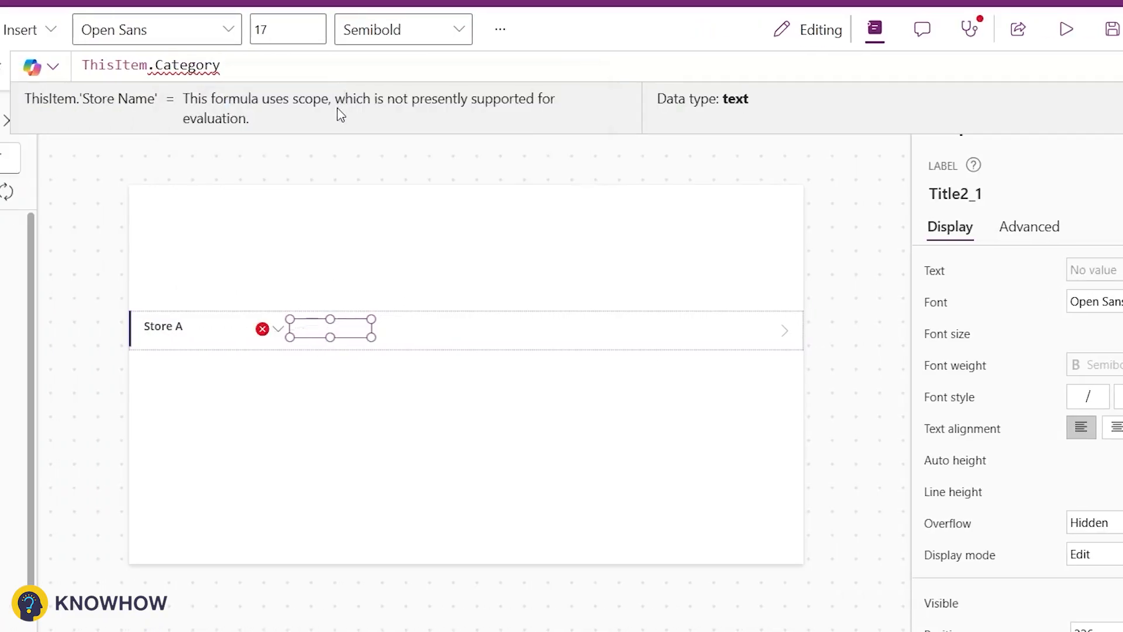
pyautogui.write('.Value')
pyautogui.click(526, 341)
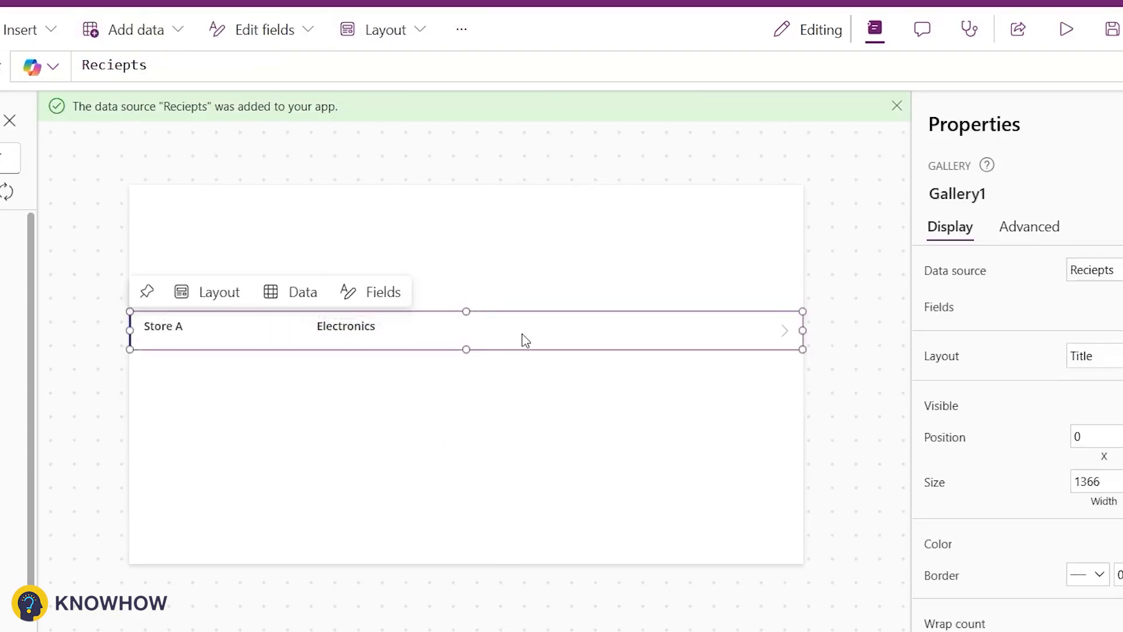
# Step: Paste another label copy, move it right of the category, and set its text to ThisItem.PurchaseDate
pyautogui.hotkey('ctrl', 'v')
pyautogui.moveTo(173, 342); pyautogui.dragTo(509, 328)
pyautogui.moveTo(253, 65); pyautogui.dragTo(145, 69)
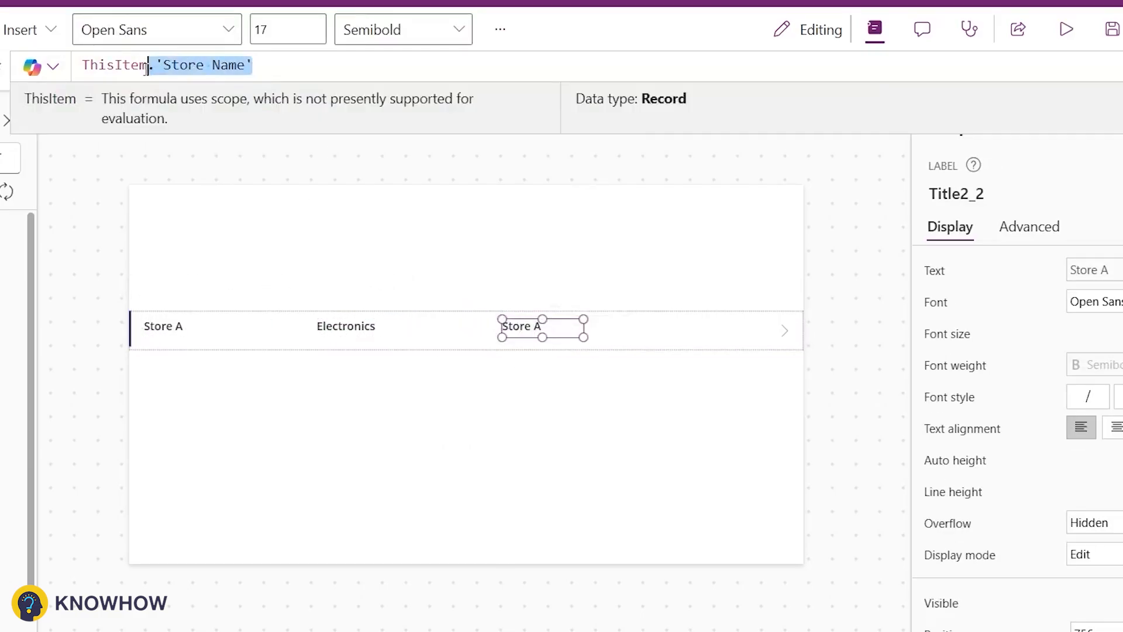
pyautogui.write('.Pir')
pyautogui.write('urchaseDate')
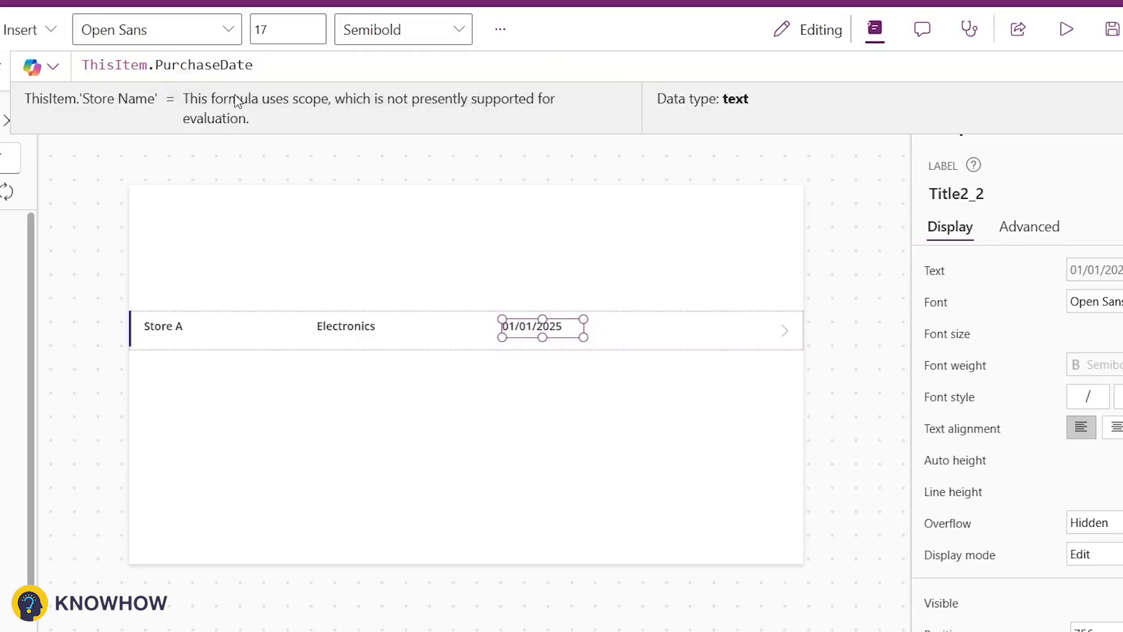
# Step: Paste a fourth label at the row's right end and set its text to ThisItem.WarrantyExpiryDate
pyautogui.click(166, 328)
pyautogui.hotkey('ctrl', 'v')
pyautogui.moveTo(158, 339); pyautogui.dragTo(660, 327)
pyautogui.moveTo(252, 65); pyautogui.dragTo(156, 66)
pyautogui.write('Wa')
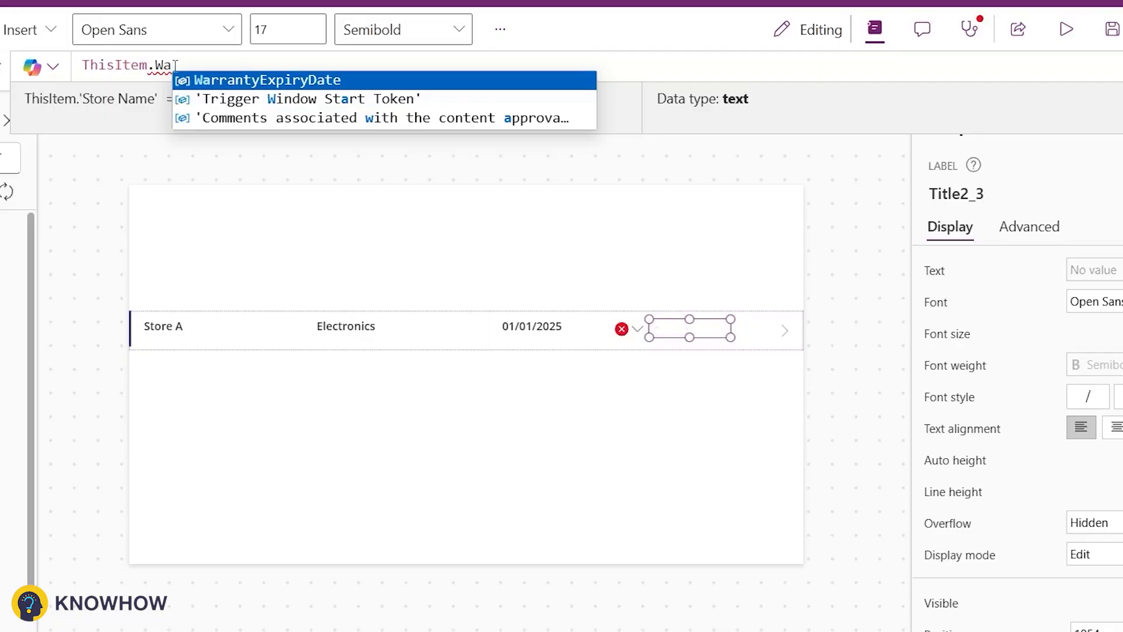
pyautogui.click(220, 80)
# Step: Insert a rectangle and stretch it across the top of the screen as a title bar
pyautogui.click(141, 322)
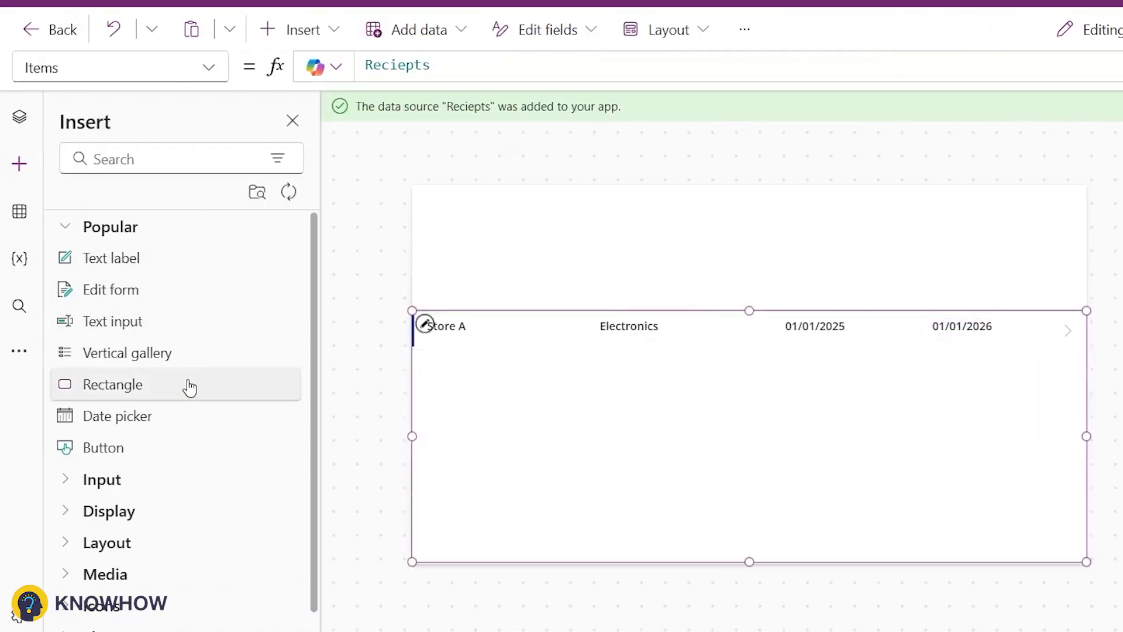
pyautogui.click(218, 392)
pyautogui.moveTo(503, 235); pyautogui.dragTo(1086, 205)
# Step: Duplicate the rectangle and place the copy directly above the gallery as a column header bar
pyautogui.rightClick(760, 213)
pyautogui.click(790, 261)
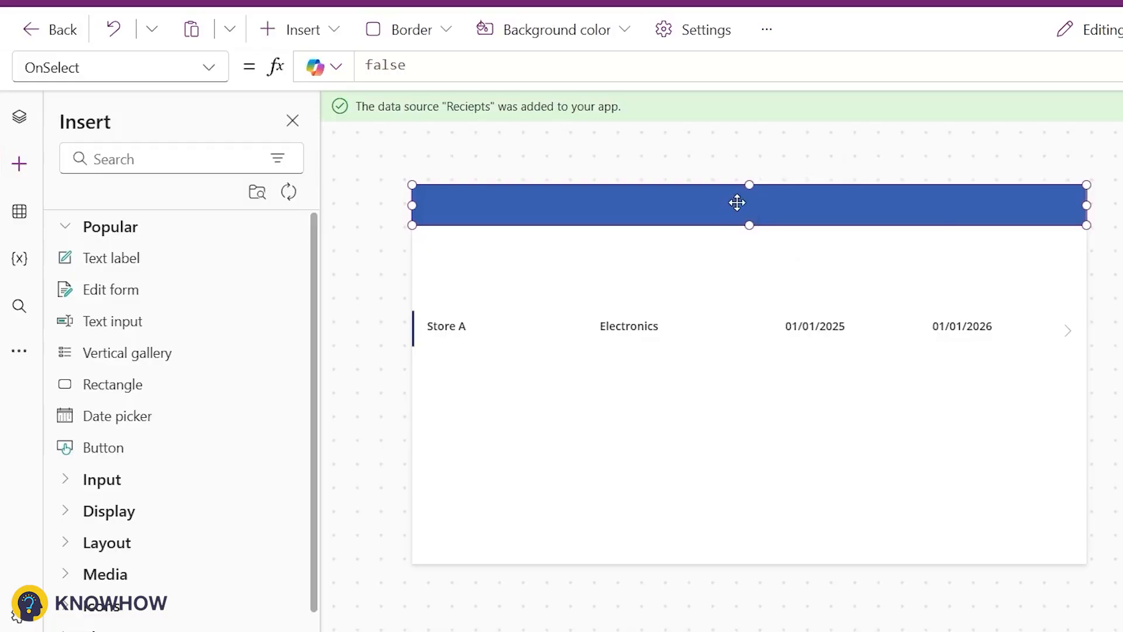
pyautogui.click(952, 296)
pyautogui.hotkey('ctrl', 'v')
pyautogui.moveTo(749, 217); pyautogui.dragTo(721, 291)
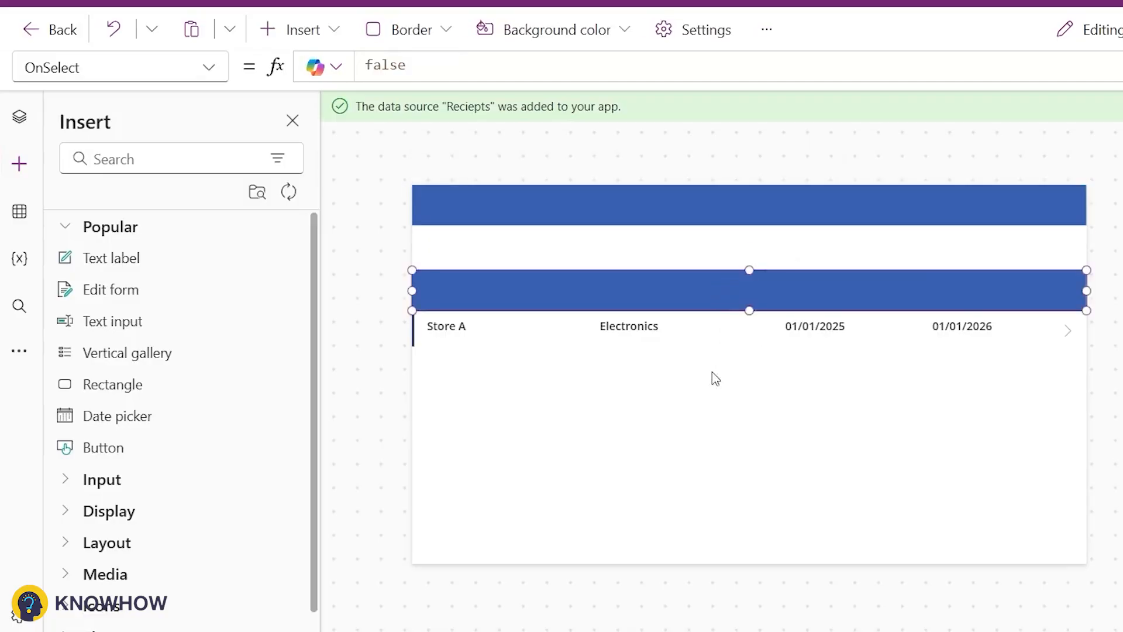
# Step: Add a text label to the header bar reading Store Name, font size 18, Semibold, white text
pyautogui.click(605, 412)
pyautogui.moveTo(105, 260); pyautogui.dragTo(444, 290)
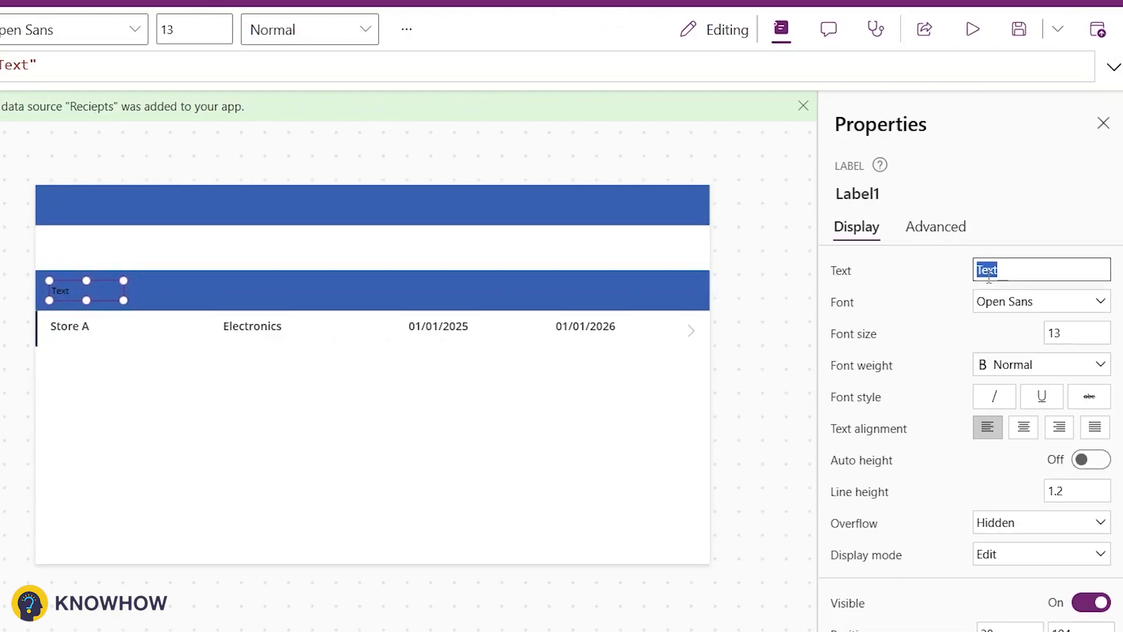
pyautogui.write('ame')
pyautogui.click(1055, 328)
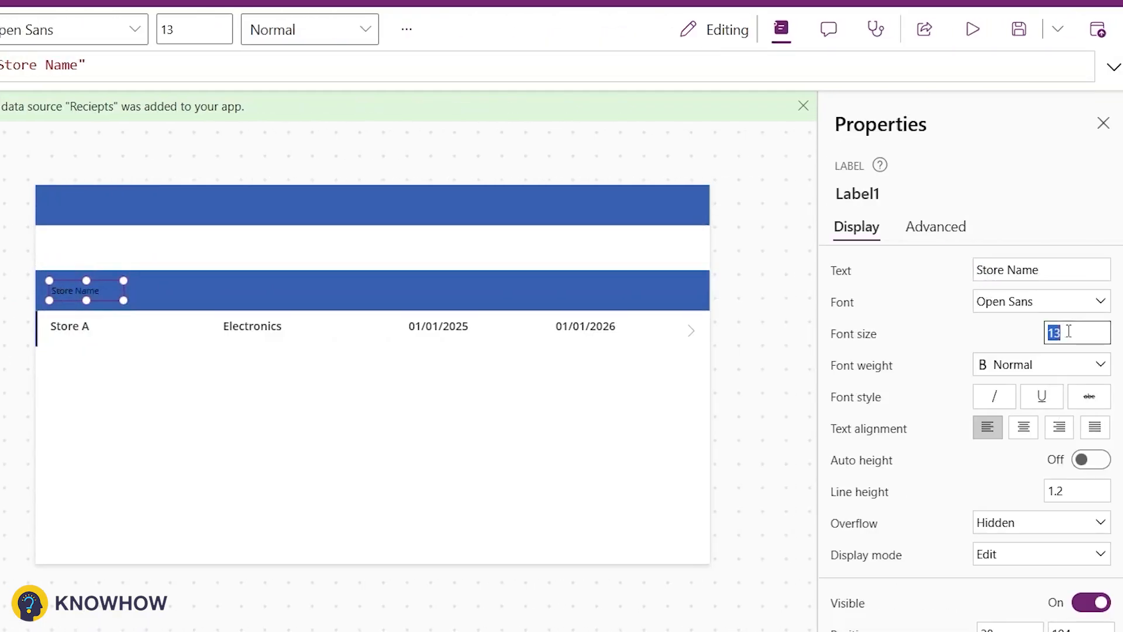
pyautogui.write('18')
pyautogui.click(1079, 379)
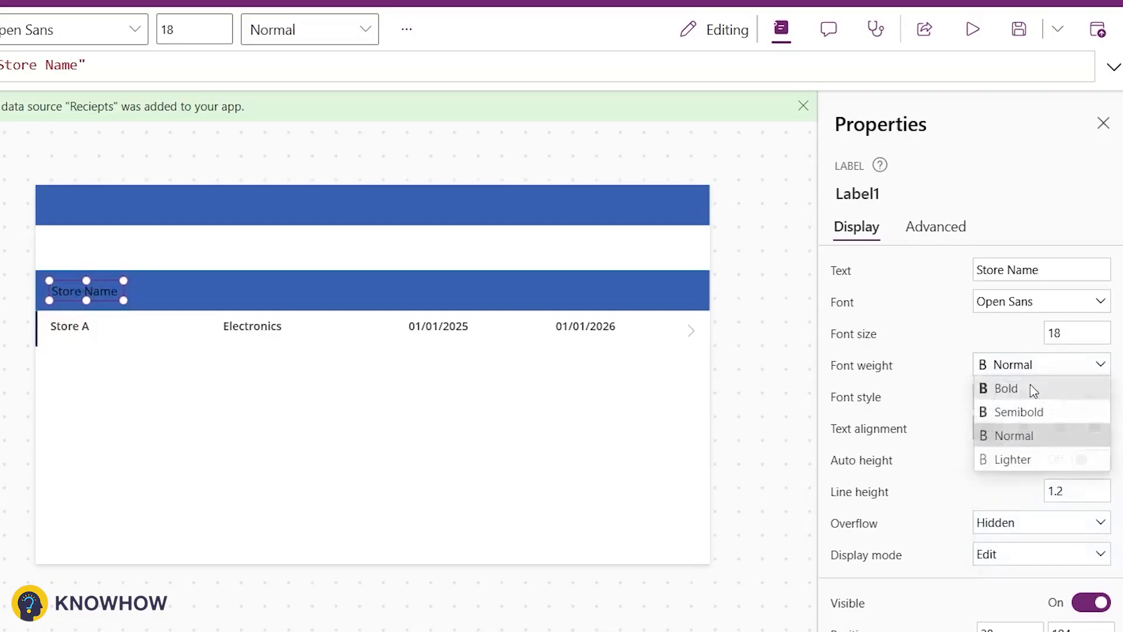
pyautogui.click(1023, 412)
pyautogui.scroll(-5, 1029, 445)
pyautogui.click(1052, 523)
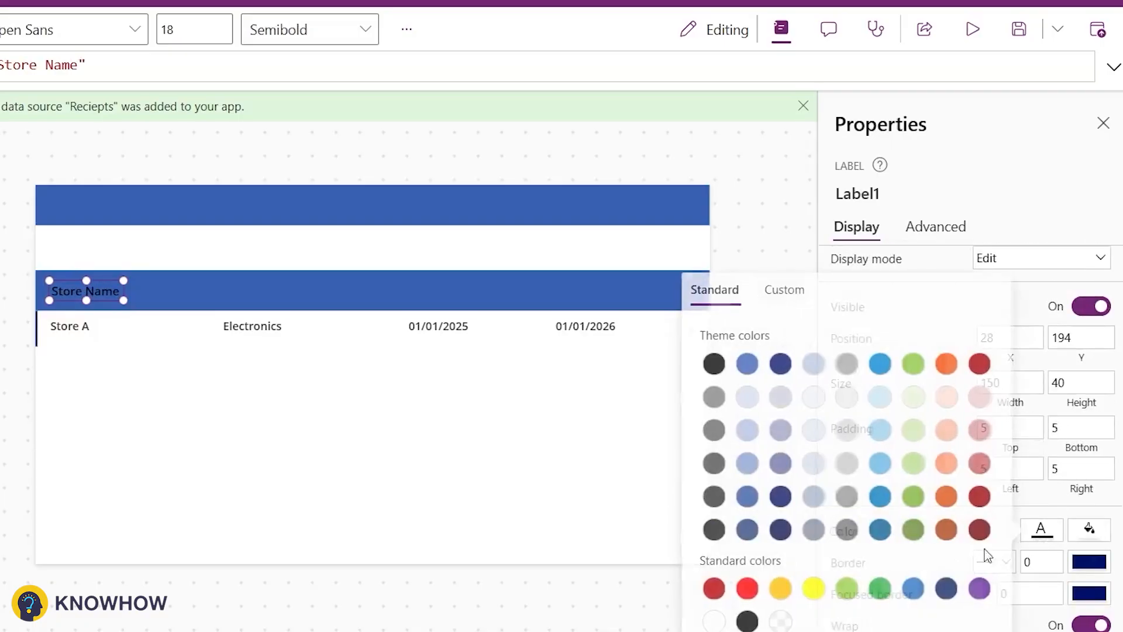
pyautogui.click(706, 624)
# Step: Duplicate the Store Name header label, move it right, and set its text to Category
pyautogui.rightClick(111, 296)
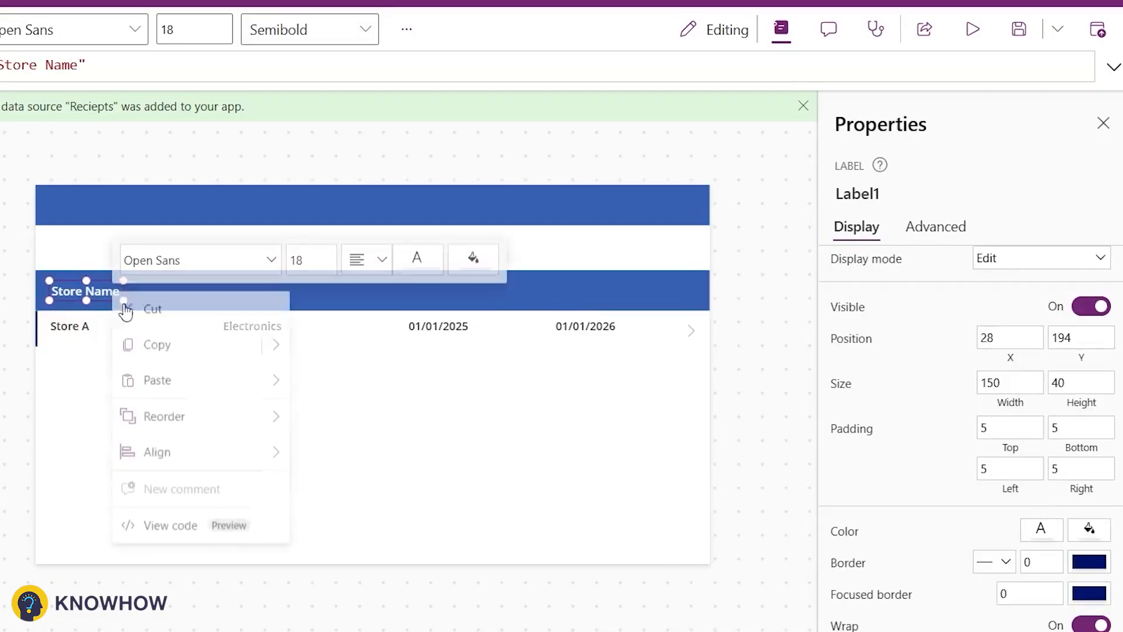
pyautogui.click(164, 346)
pyautogui.hotkey('ctrl', 'v')
pyautogui.moveTo(92, 302); pyautogui.dragTo(241, 289)
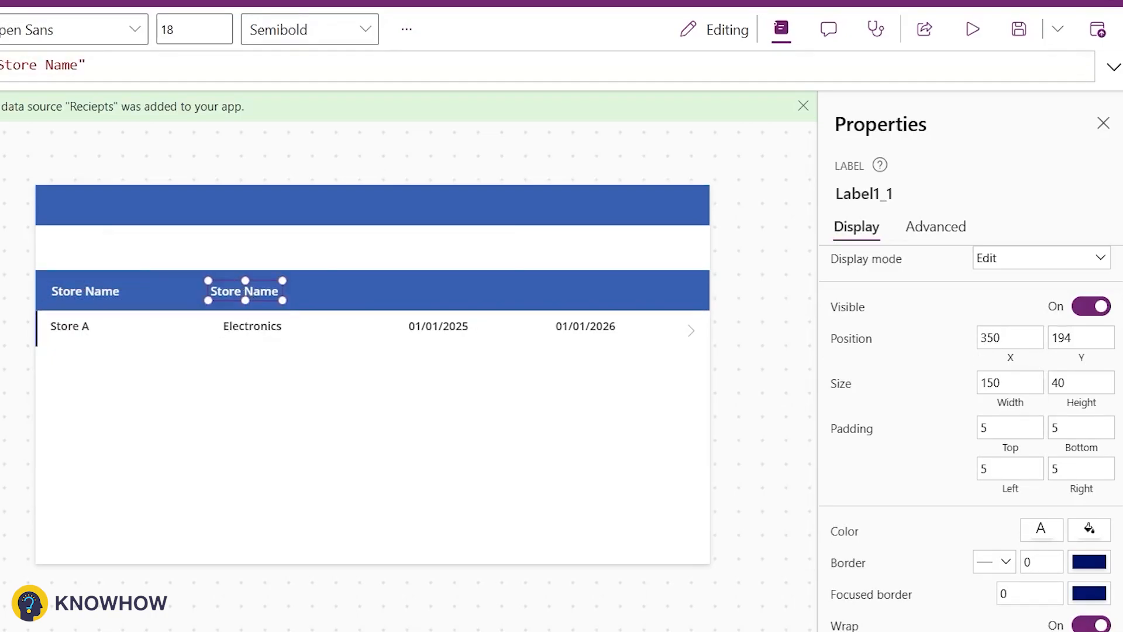
pyautogui.tripleClick(1013, 272)
pyautogui.write('Categ')
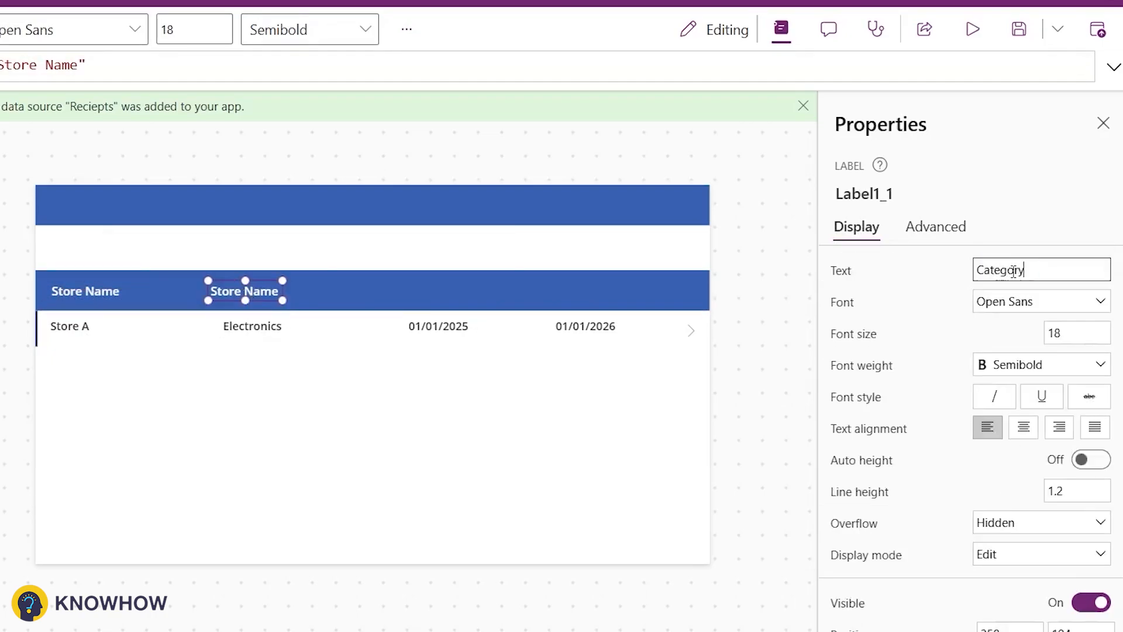
pyautogui.write('ory')
# Step: Paste another header label next to Category and set its text to Purchase Date
pyautogui.click(399, 301)
pyautogui.hotkey('ctrl', 'v')
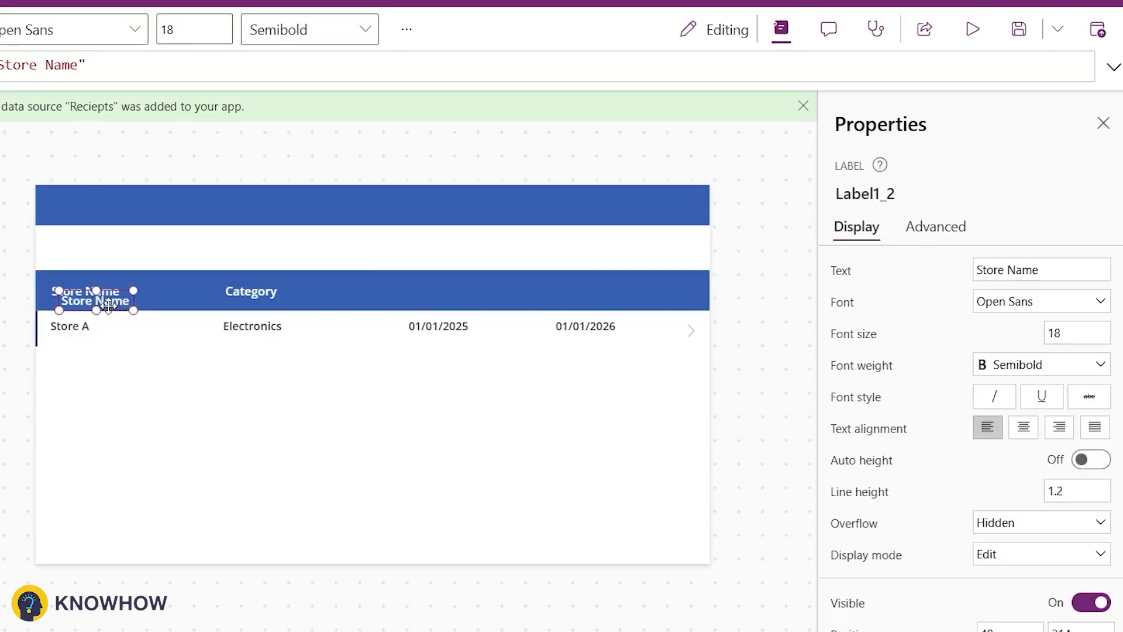
pyautogui.moveTo(106, 299); pyautogui.dragTo(440, 291)
pyautogui.tripleClick(994, 279)
pyautogui.write('Purchas')
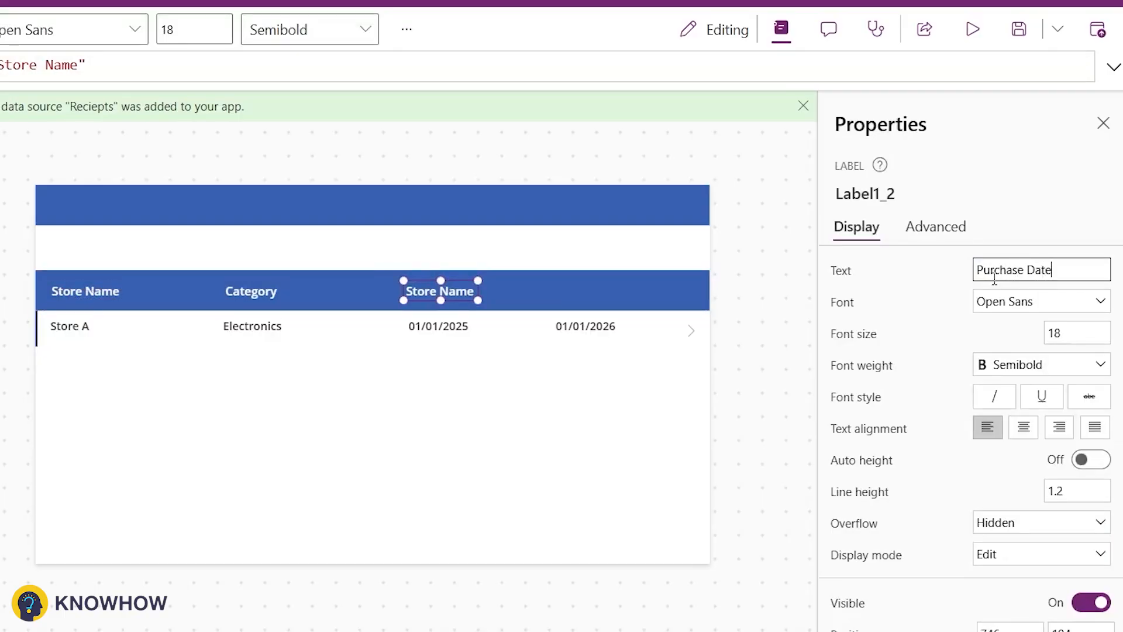
# Step: Paste a fourth header label at the bar's right end and set its text to Warranty Expiry Date
pyautogui.click(224, 328)
pyautogui.hotkey('ctrl', 'v')
pyautogui.moveTo(114, 296); pyautogui.dragTo(605, 285)
pyautogui.tripleClick(982, 270)
pyautogui.write('Warra')
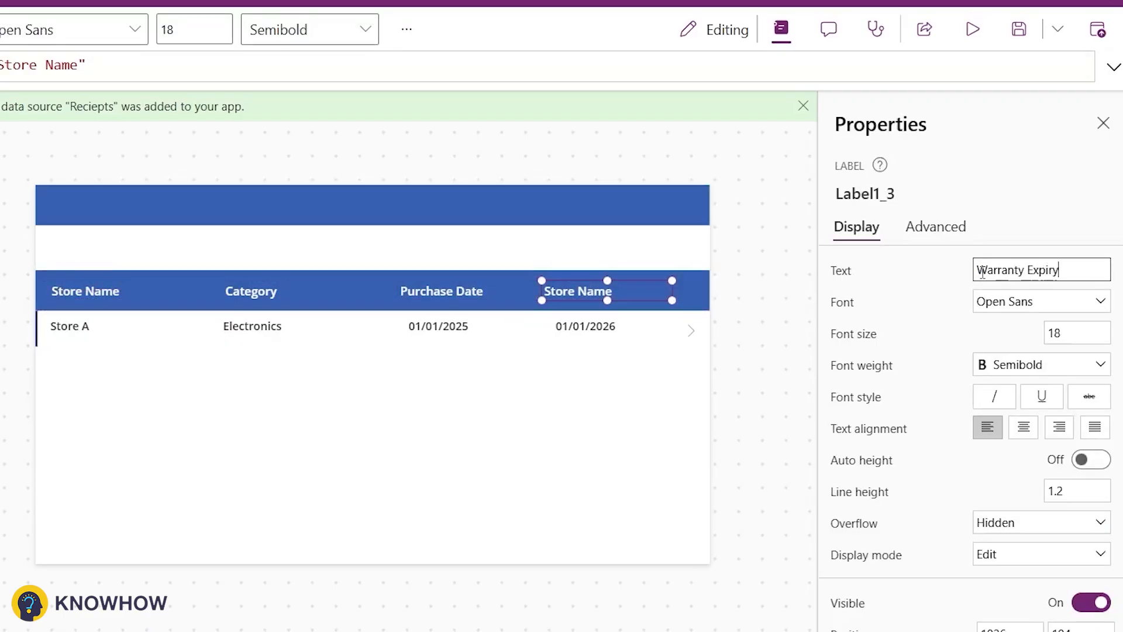
pyautogui.write('nty Expiry Date')
# Step: Paste a copy of the Store Name header label into the top bar and set its text to Receipt Dashboard
pyautogui.click(106, 291)
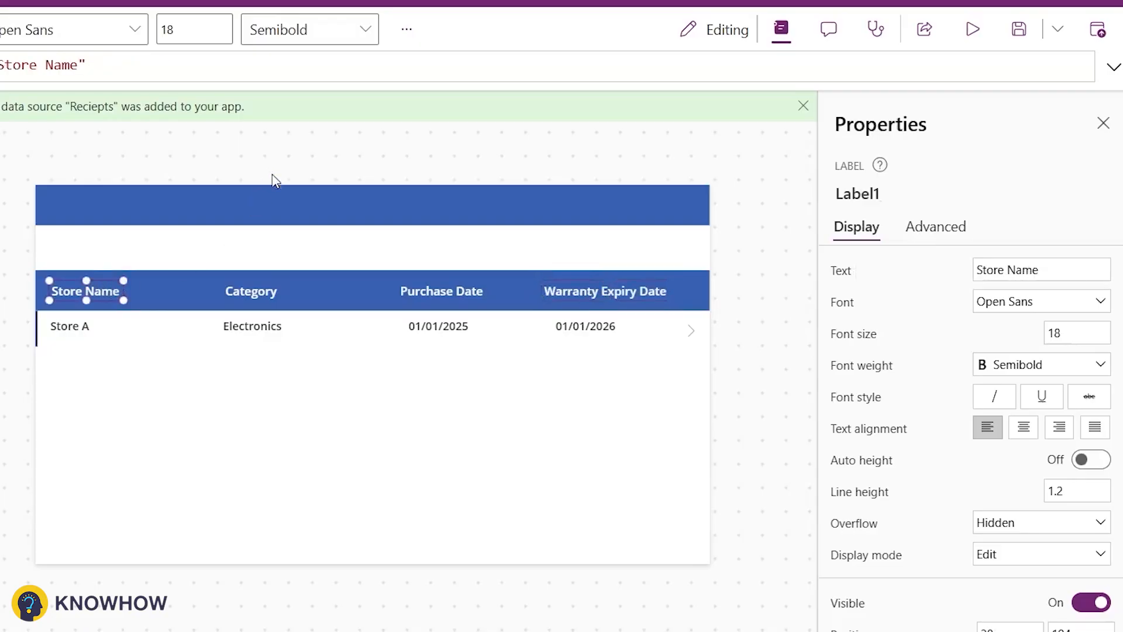
pyautogui.click(289, 205)
pyautogui.hotkey('ctrl', 'v')
pyautogui.moveTo(83, 295); pyautogui.dragTo(336, 204)
pyautogui.tripleClick(1009, 271)
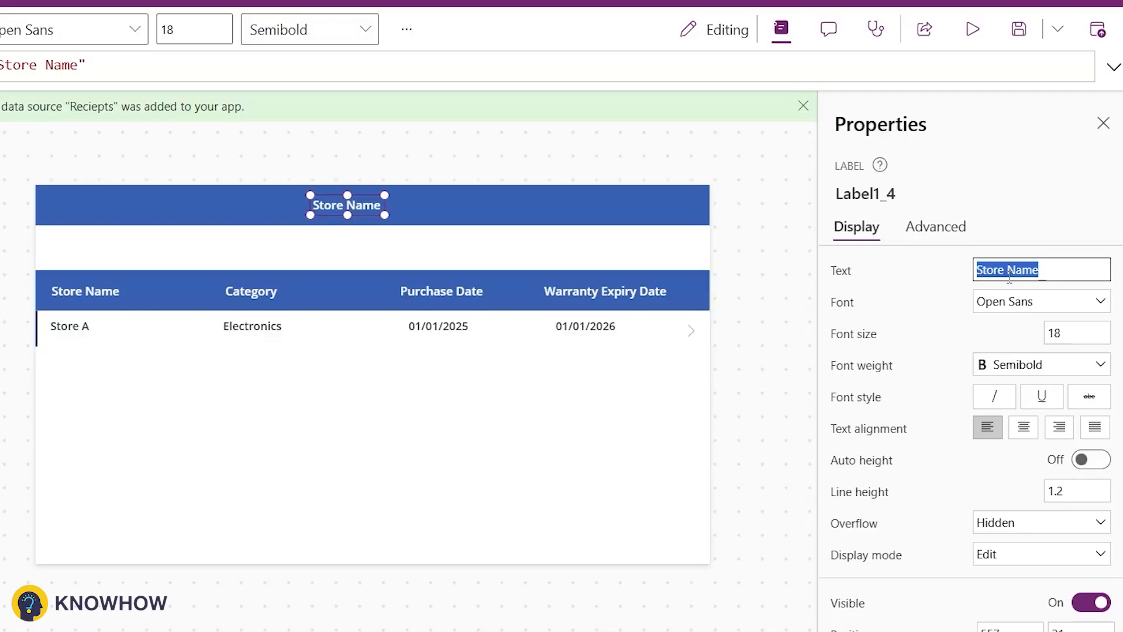
pyautogui.write('Receipt Dash')
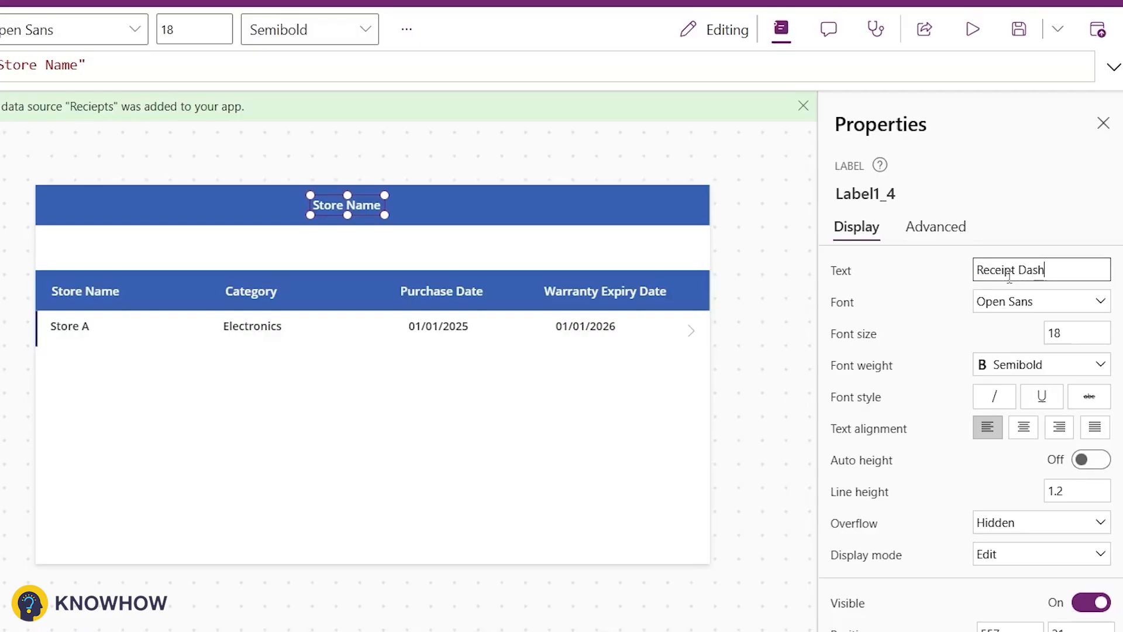
pyautogui.write('board')
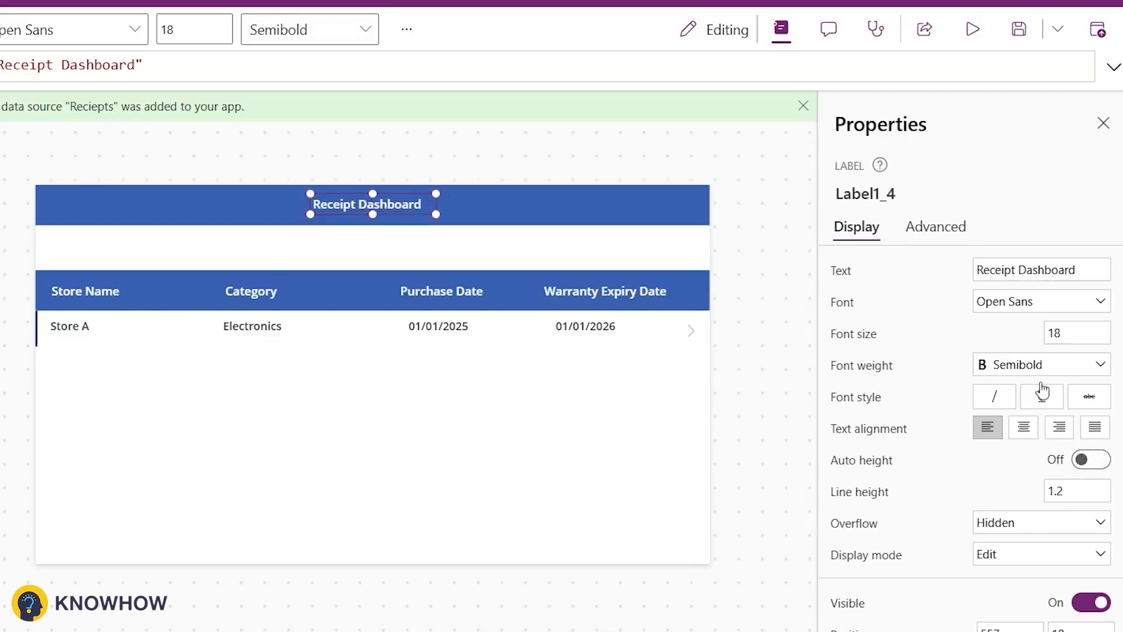
# Step: Set the title's font size to 21 and weight to Bold, and resize it centred in the top bar
pyautogui.click(1076, 341)
pyautogui.write('2')
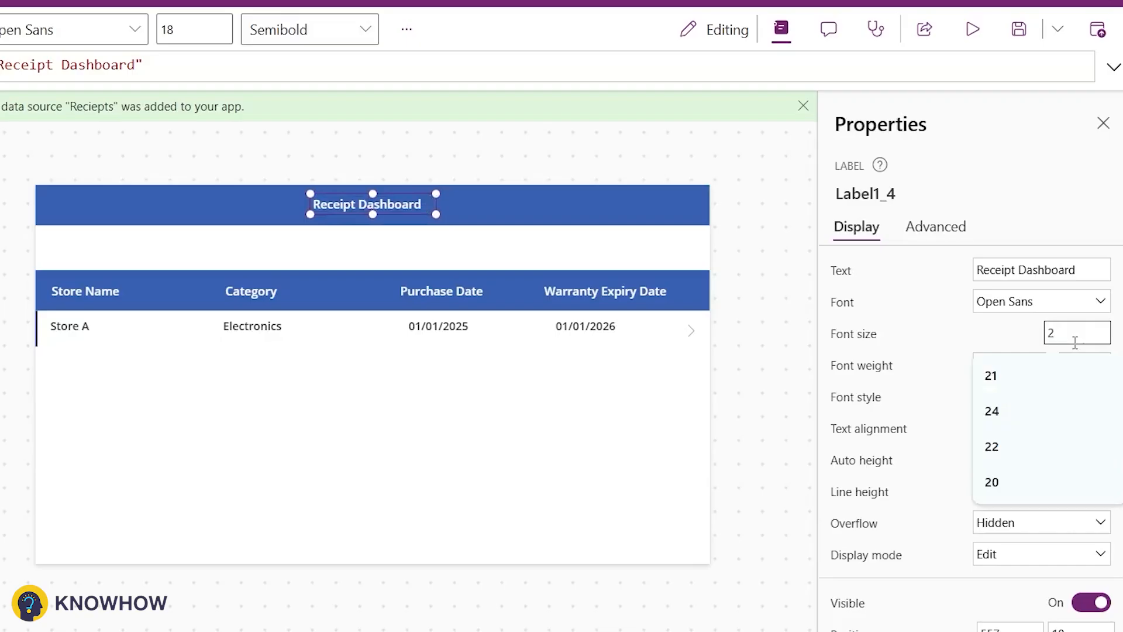
pyautogui.write('1')
pyautogui.click(989, 364)
pyautogui.click(1002, 384)
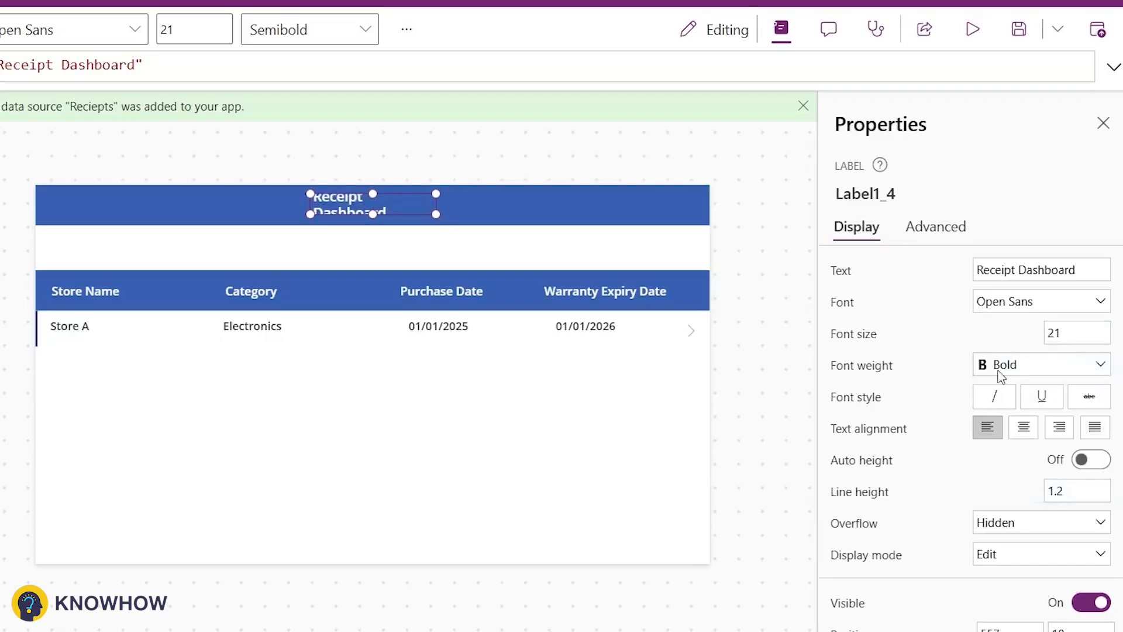
pyautogui.moveTo(363, 206); pyautogui.dragTo(384, 214)
pyautogui.click(394, 244)
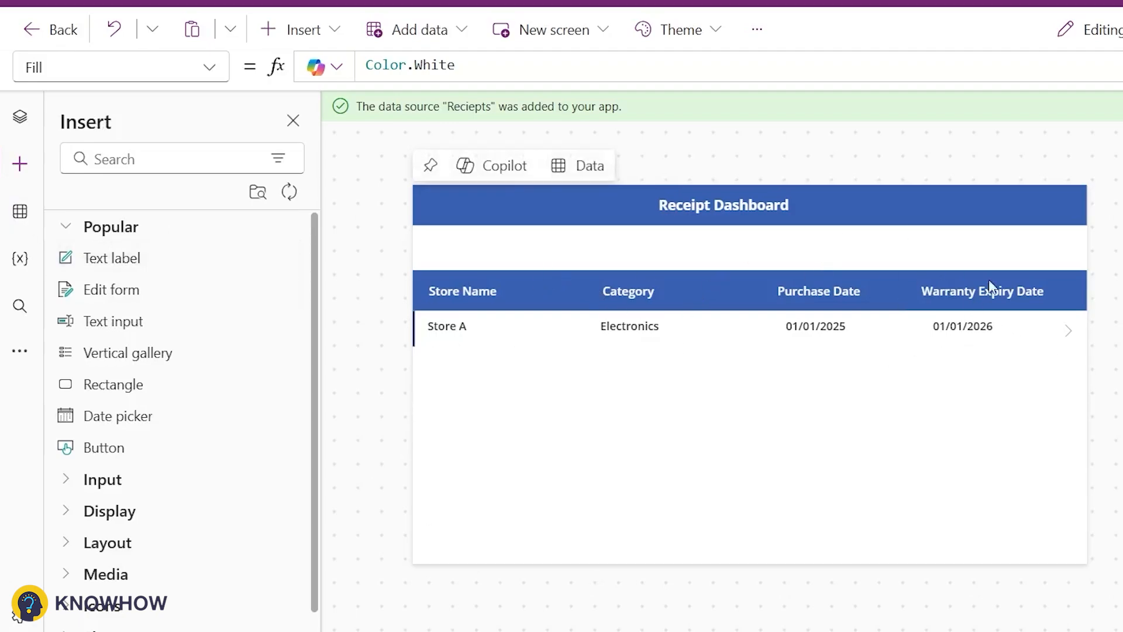
# Step: Search the insert pane for add and insert the Add icon below the title bar
pyautogui.click(163, 159)
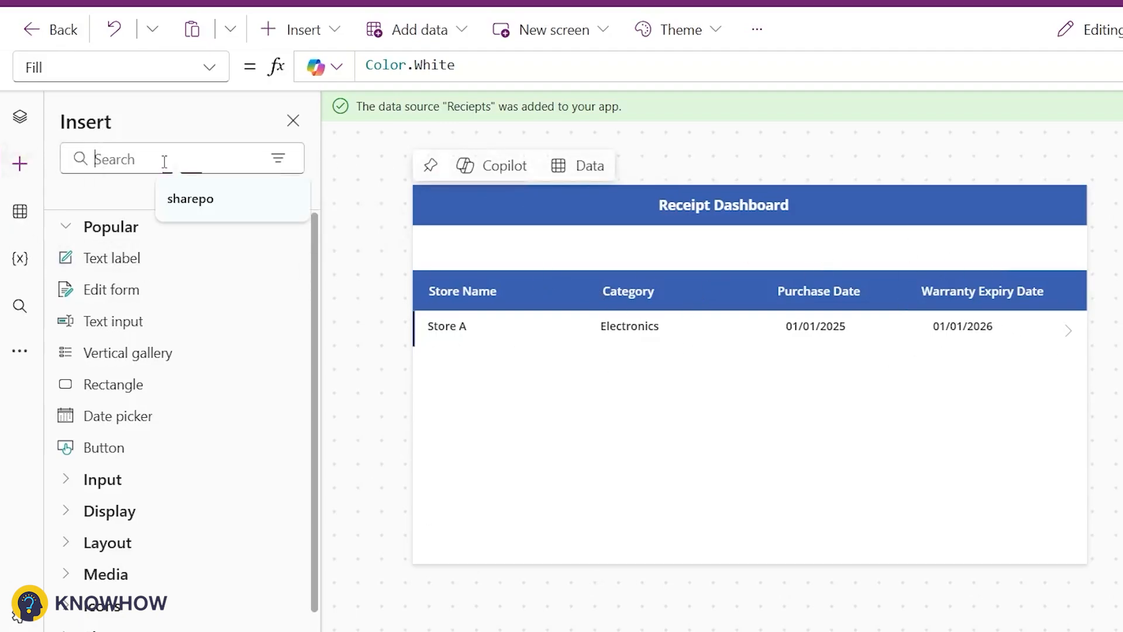
pyautogui.write('add')
pyautogui.click(164, 381)
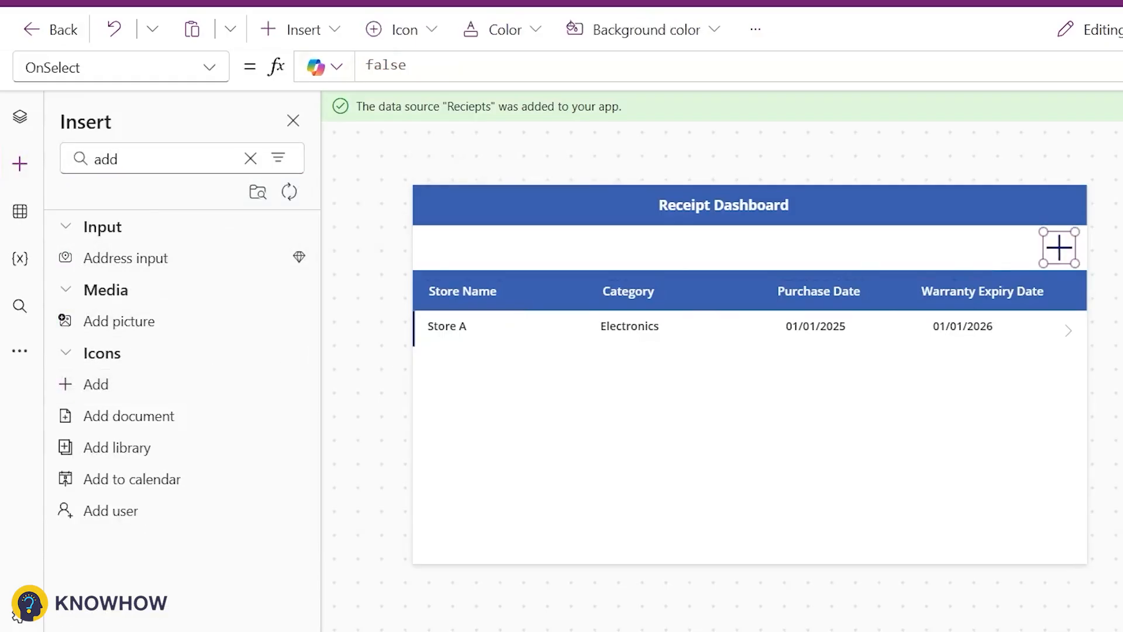
# Step: Set the Add icon's OnSelect formula to Set(varform,"New");
pyautogui.click(702, 66)
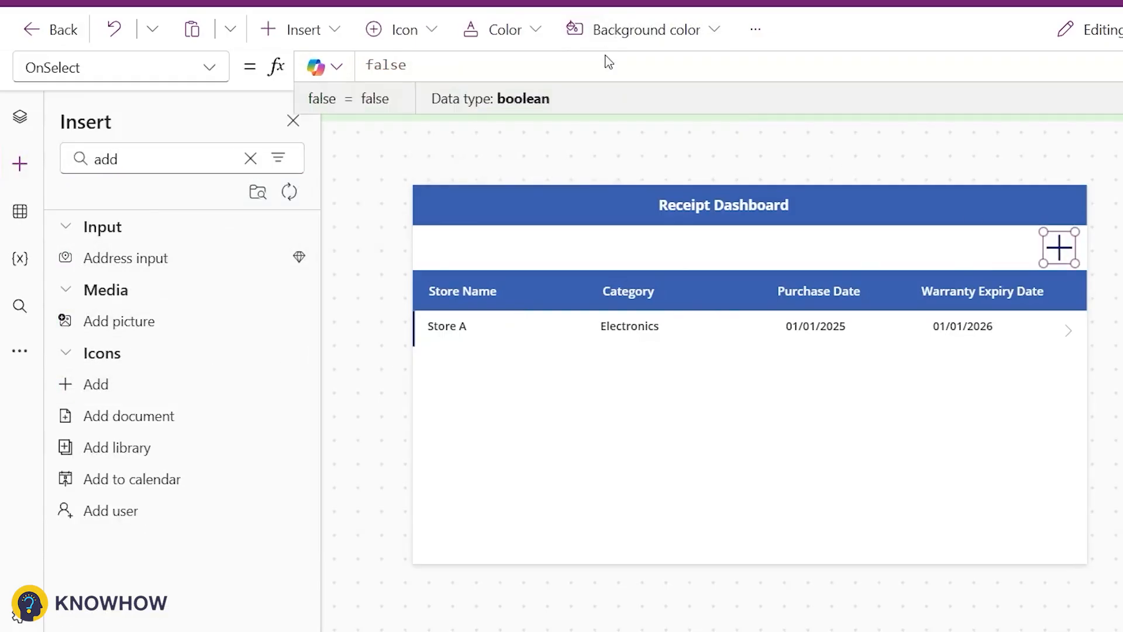
pyautogui.hotkey('ctrl', 'a')
pyautogui.write('S')
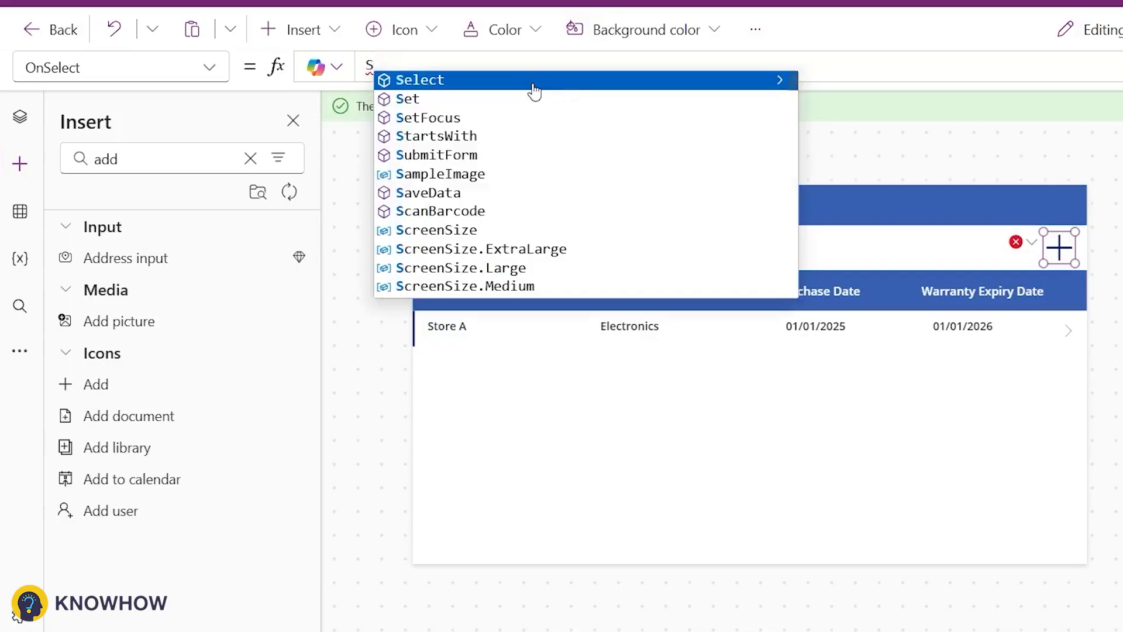
pyautogui.write('et(vard')
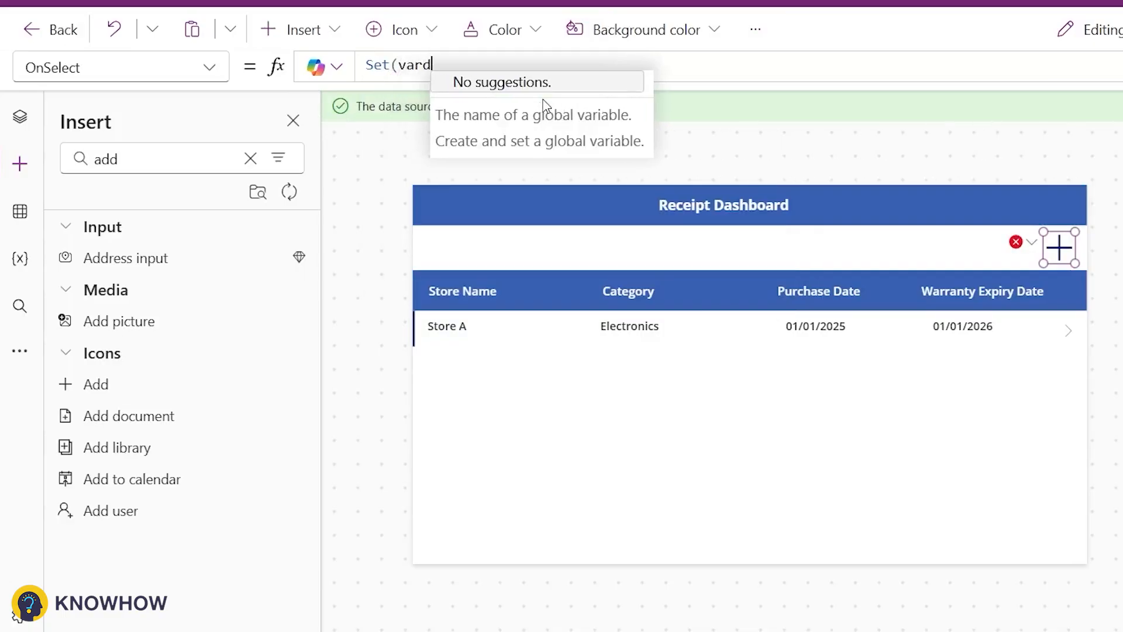
pyautogui.write('orm,"Ne')
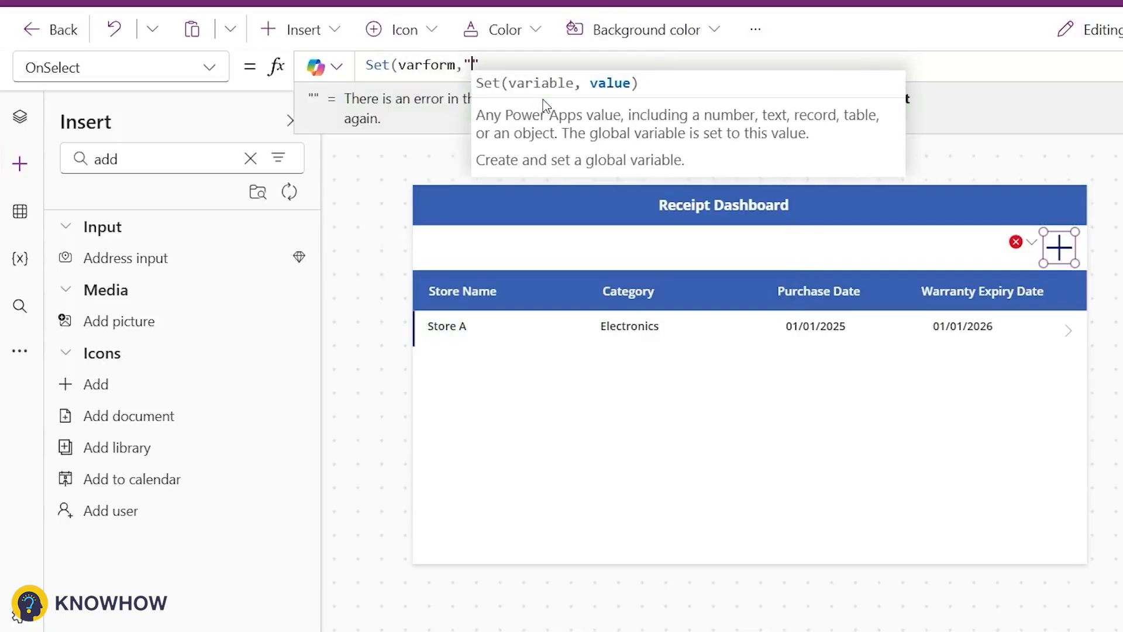
pyautogui.write('w");')
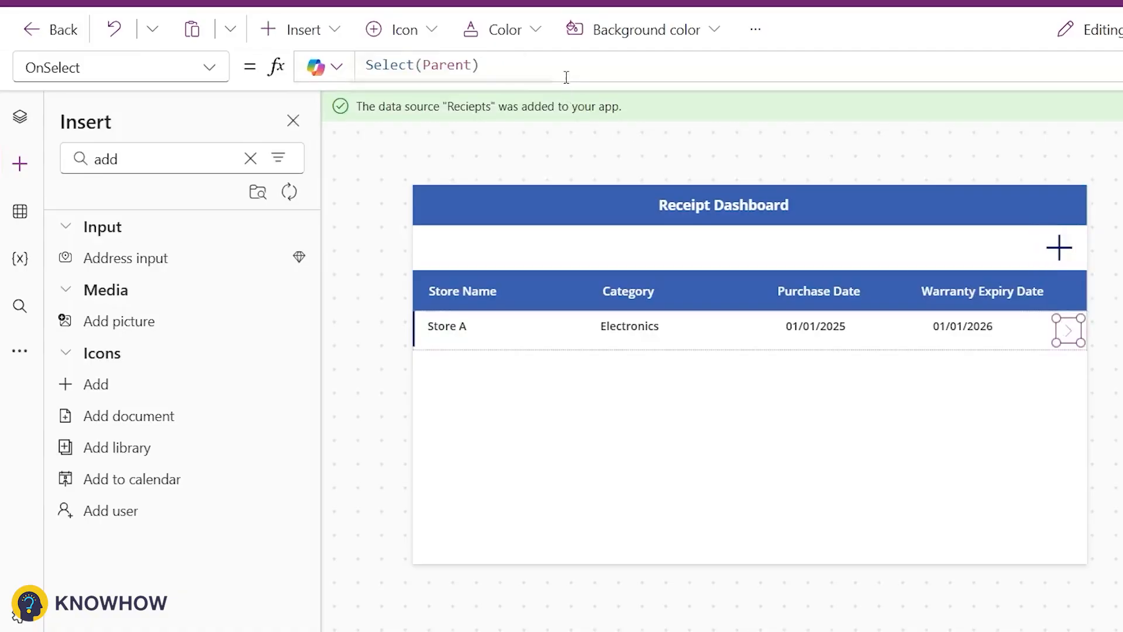
# Step: Append Set(varform,"Edit"); on a new line to the gallery arrow's OnSelect formula after Select(Parent)
pyautogui.write(';')
pyautogui.hotkey('shift', 'Return')
pyautogui.write('Ser')
pyautogui.press('BackSpace')
pyautogui.write('t(varform,"Edit");')
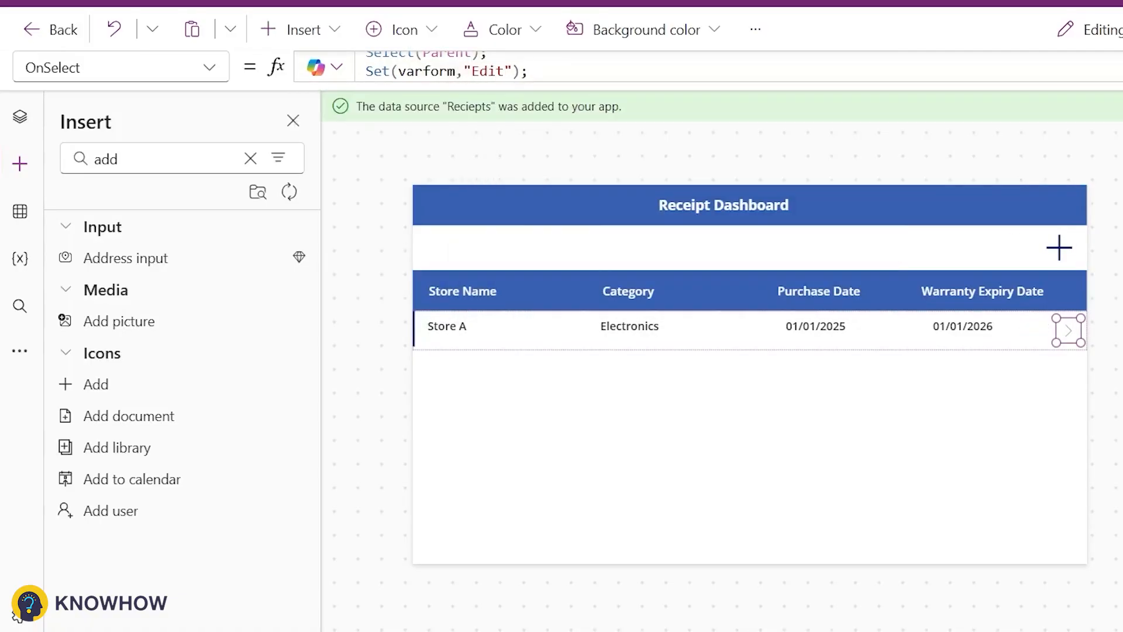
# Step: Copy the dashboard's title bar and title label onto Screen2
pyautogui.click(20, 116)
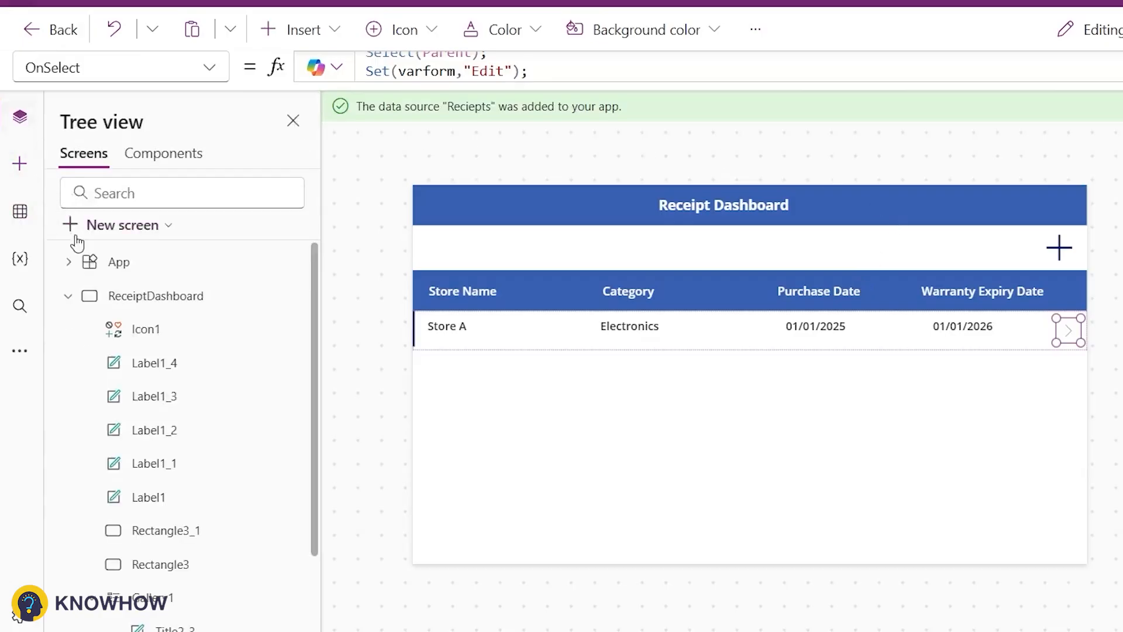
pyautogui.click(70, 296)
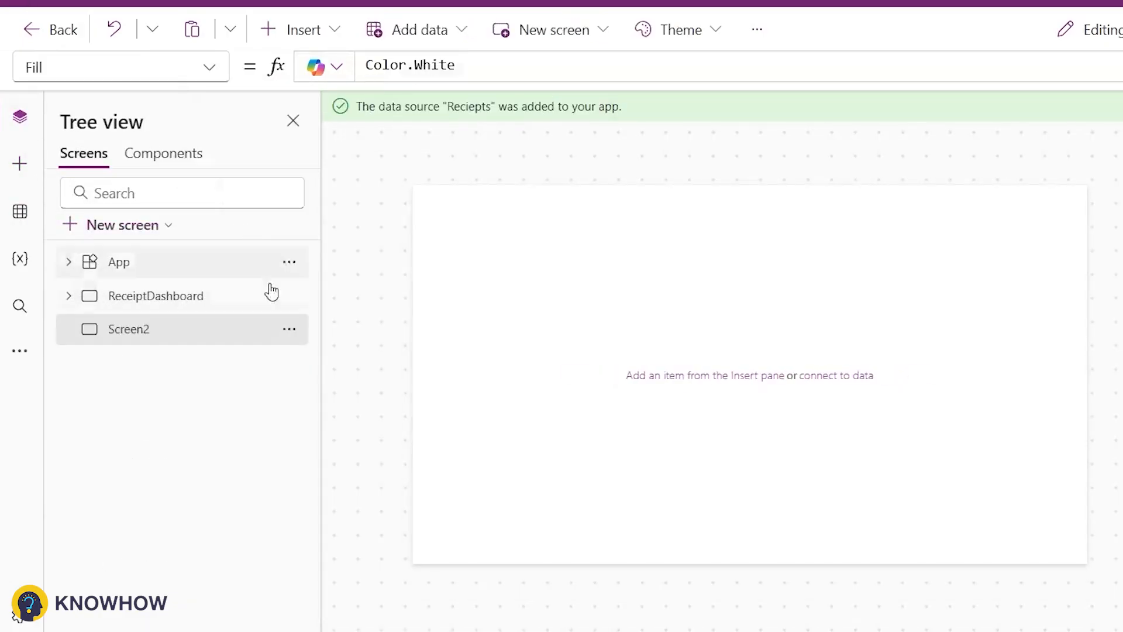
pyautogui.click(270, 293)
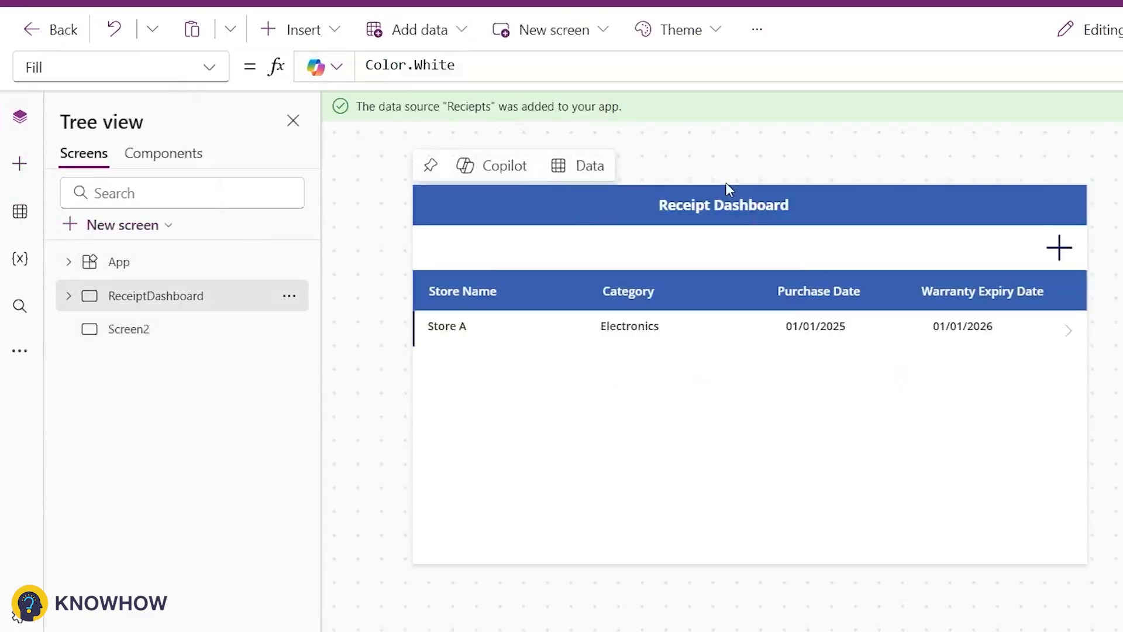
pyautogui.click(726, 192)
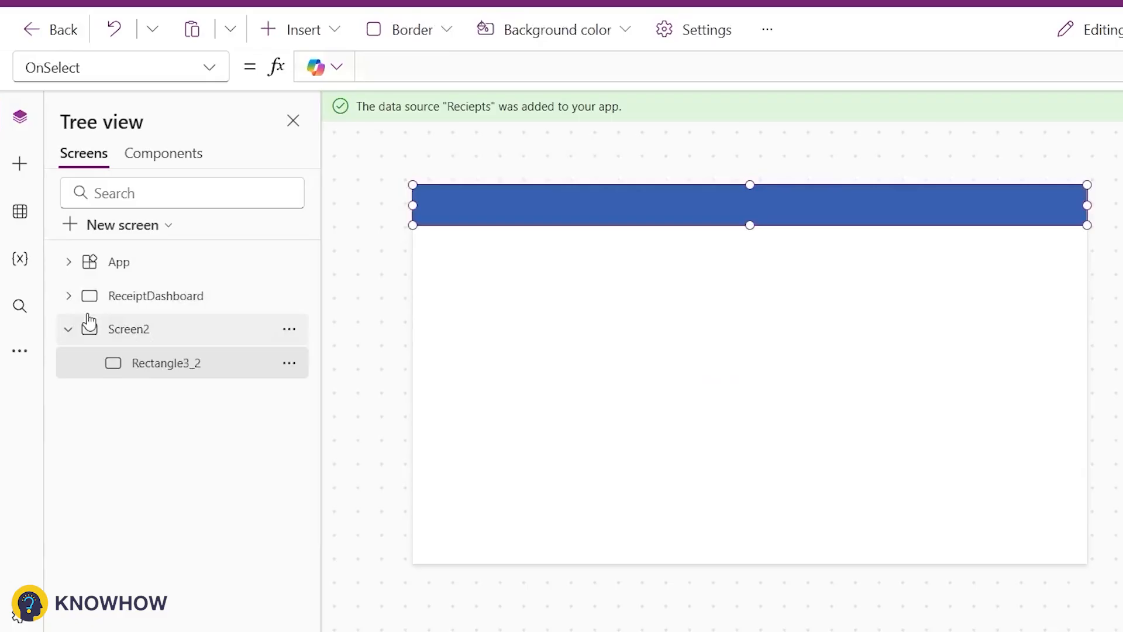
pyautogui.click(156, 294)
pyautogui.click(702, 206)
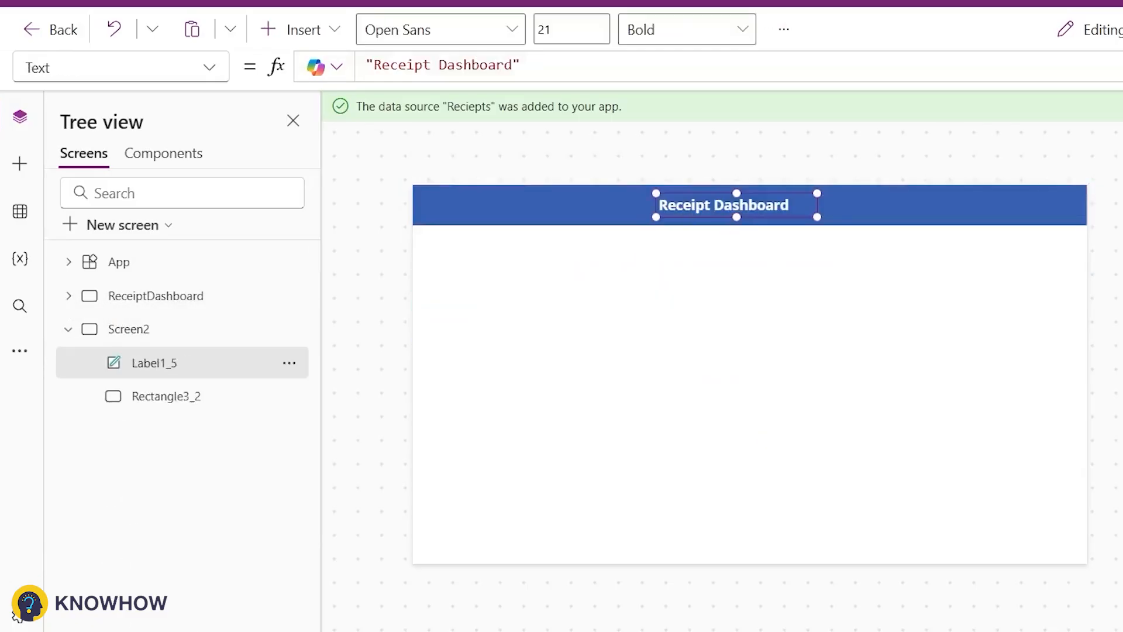
# Step: Set the copied title's text to Receipt Details
pyautogui.click(865, 227)
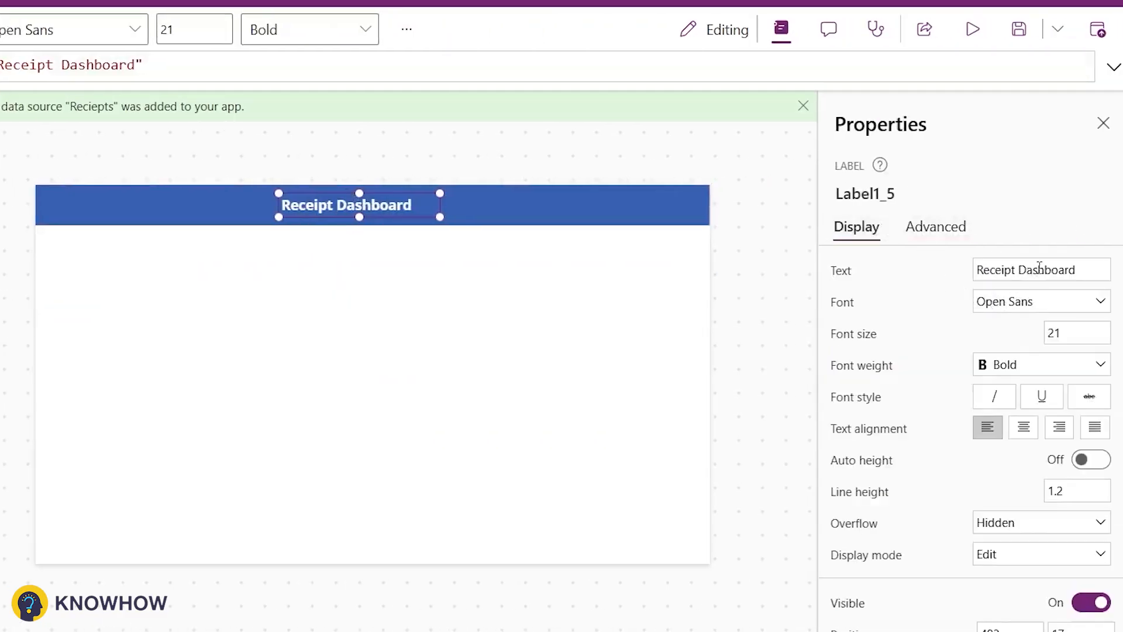
pyautogui.doubleClick(1041, 268)
pyautogui.write('Det')
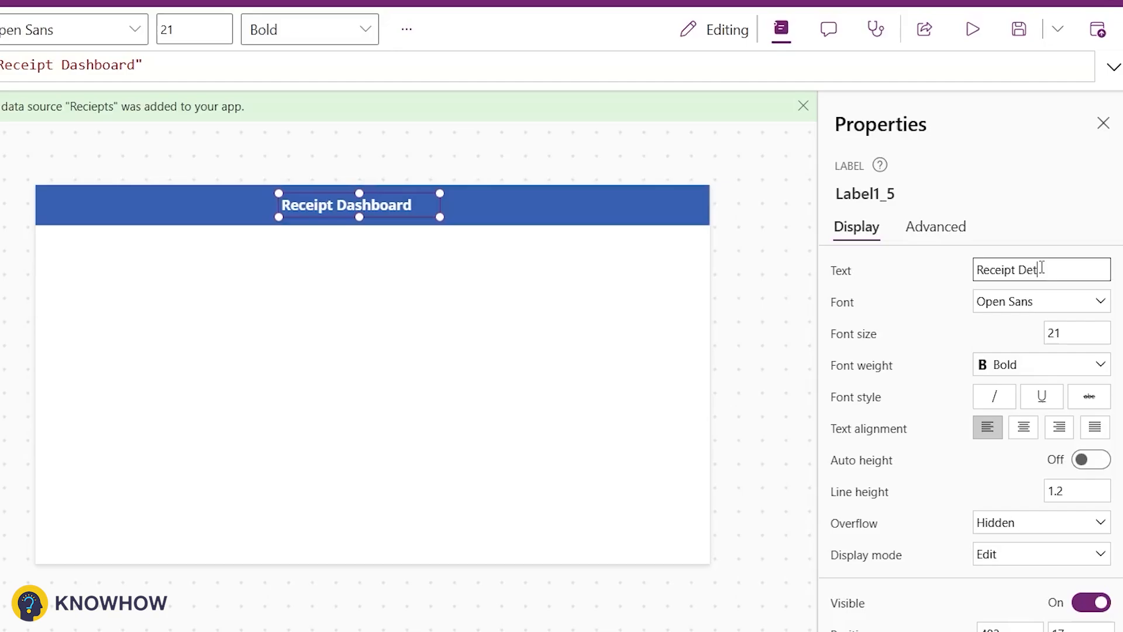
pyautogui.write('ails')
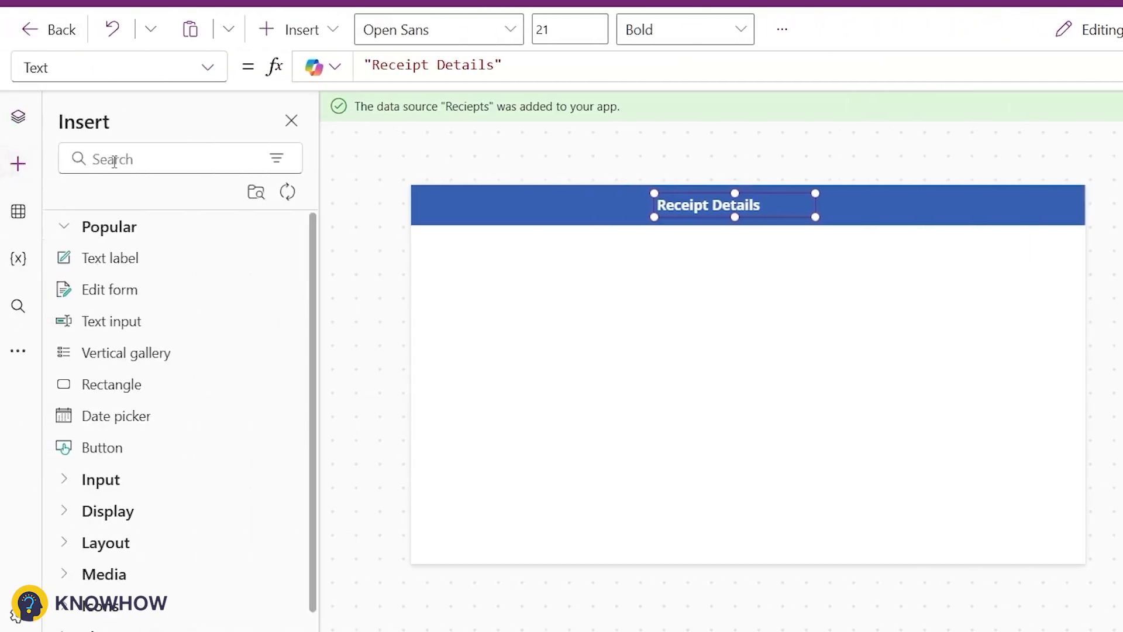
# Step: Search the insert pane for back, place the Back arrow icon at the title bar's left end and colour it white
pyautogui.click(111, 160)
pyautogui.write('back')
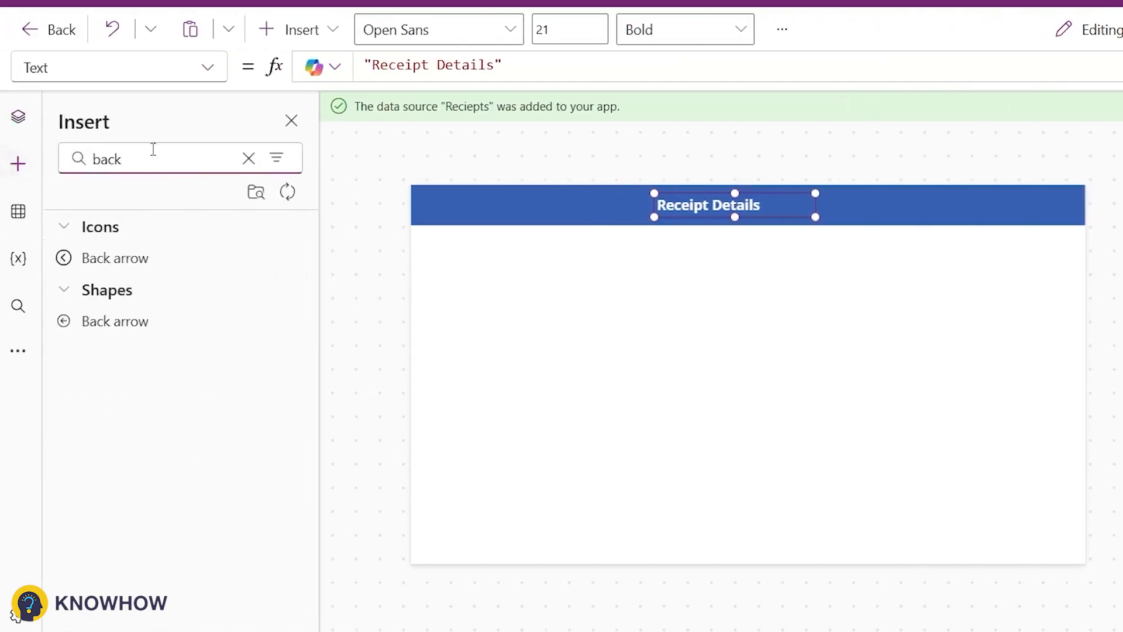
pyautogui.moveTo(115, 257); pyautogui.dragTo(439, 205)
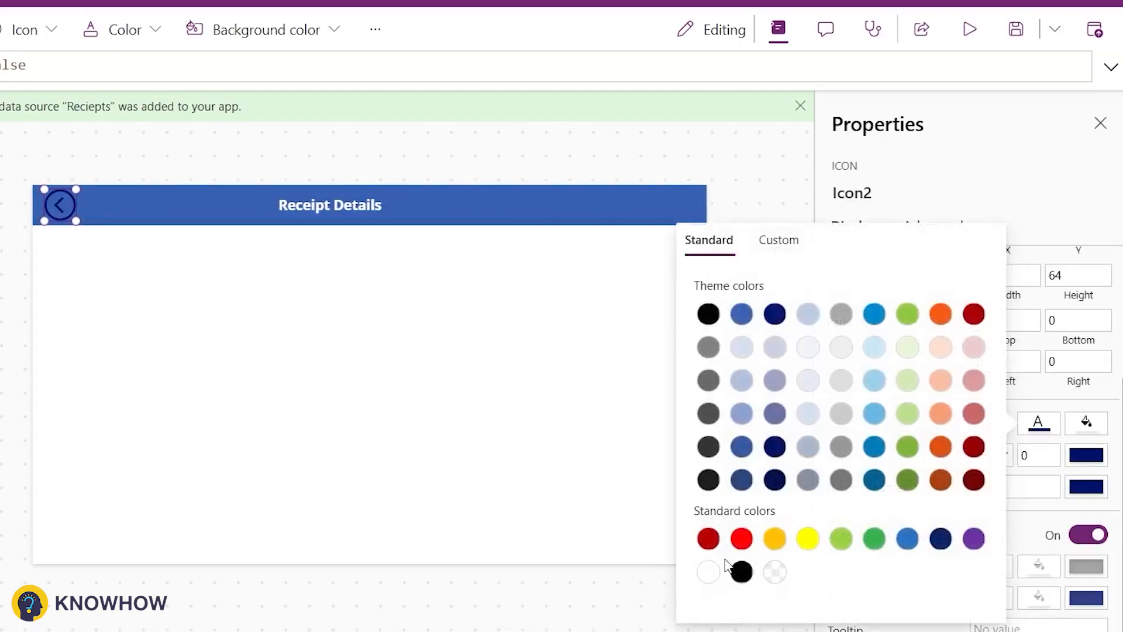
pyautogui.click(709, 572)
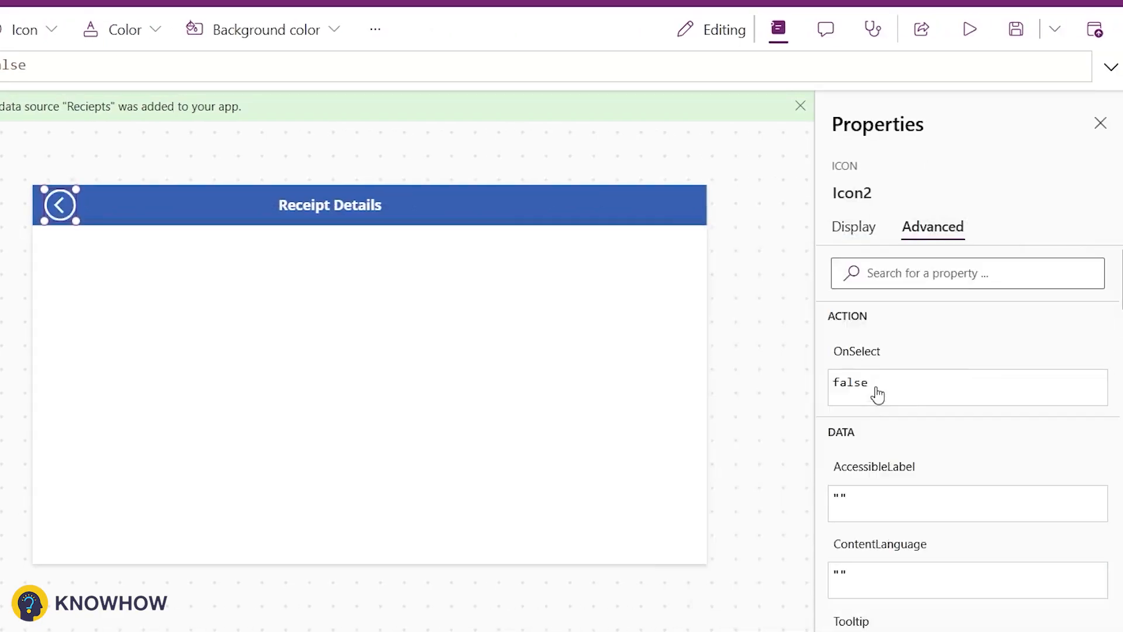
# Step: Set the back arrow's OnSelect formula to Navigate(ReceiptDashboard)
pyautogui.click(855, 354)
pyautogui.hotkey('ctrl', 'a')
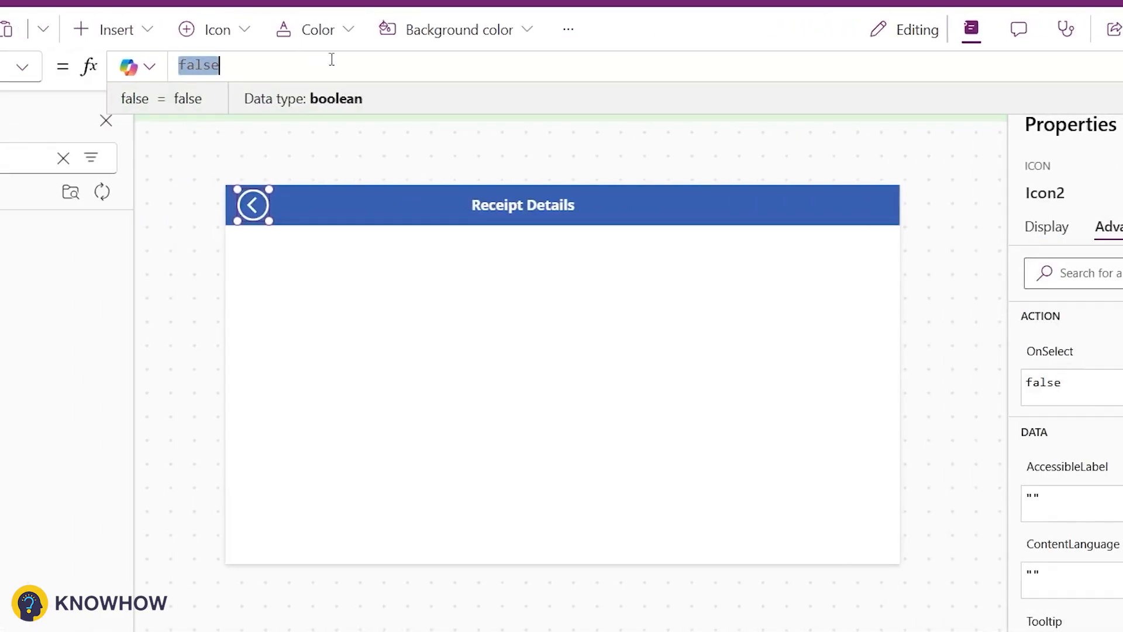
pyautogui.write('Navigate(')
pyautogui.press('Tab')
pyautogui.write(')')
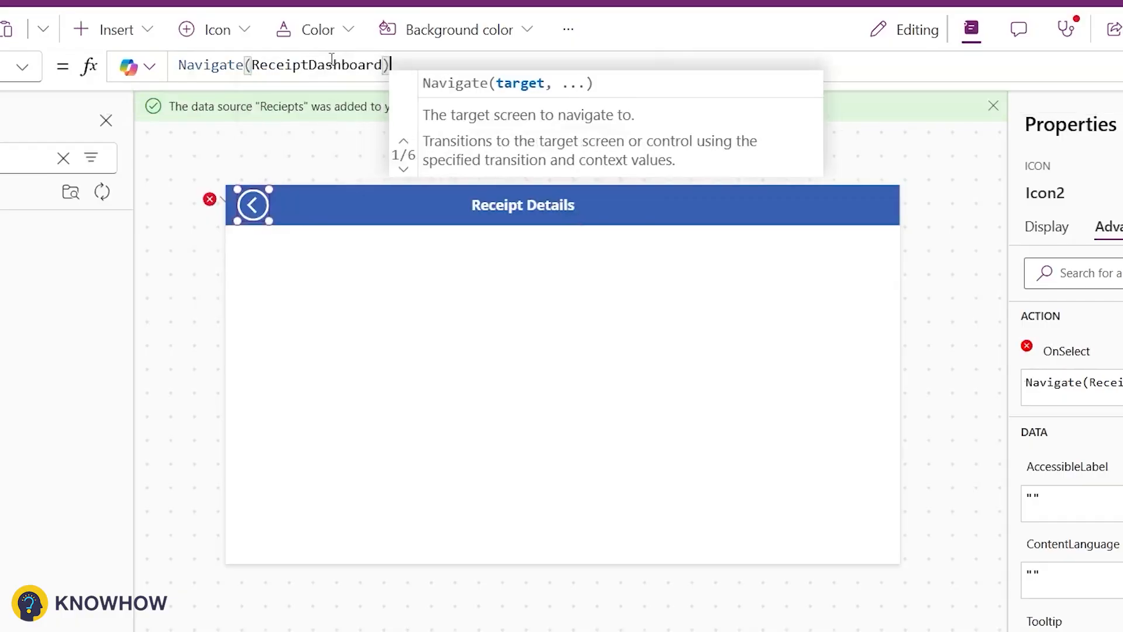
# Step: Insert an Edit form below the title bar
pyautogui.click(60, 168)
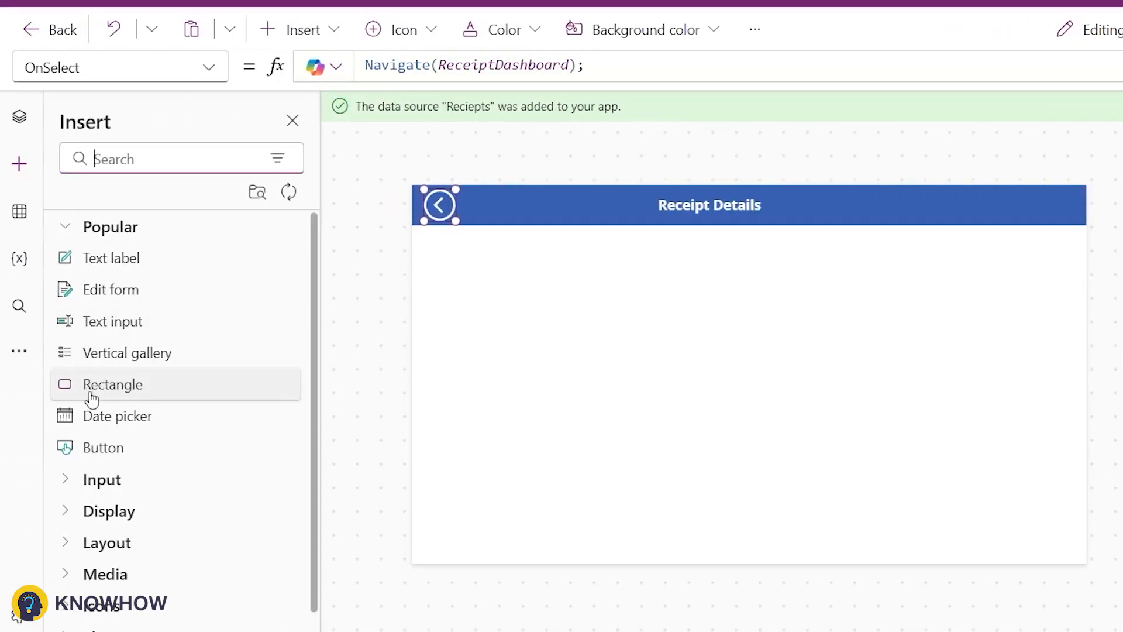
pyautogui.click(93, 298)
pyautogui.click(526, 370)
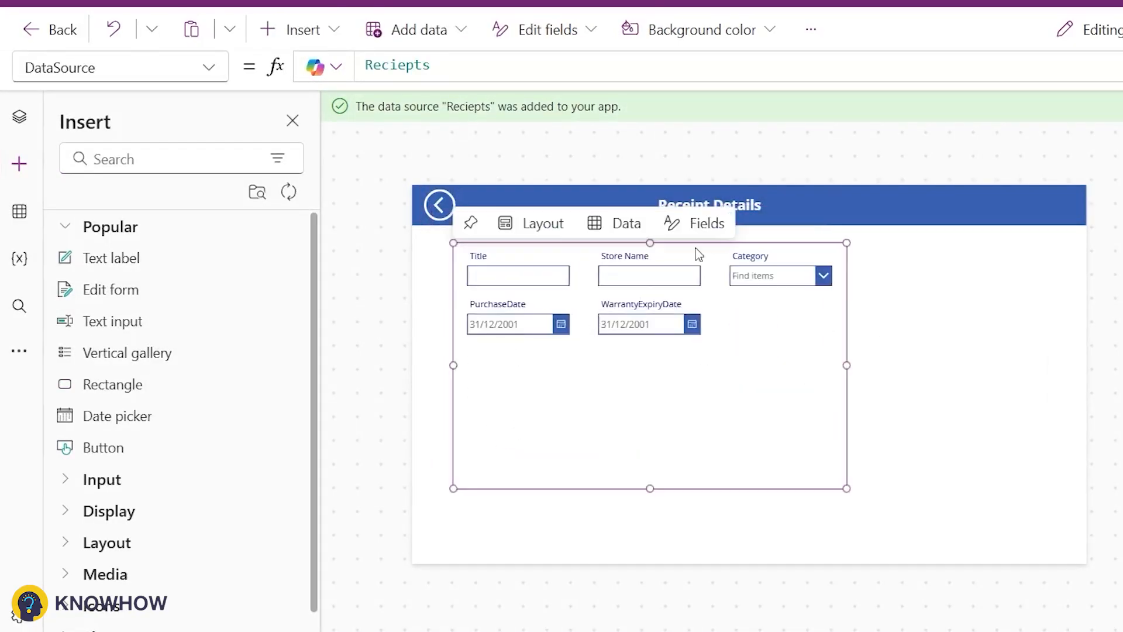
# Step: Remove the Title field from the form and add the Attachments field
pyautogui.click(705, 223)
pyautogui.click(925, 341)
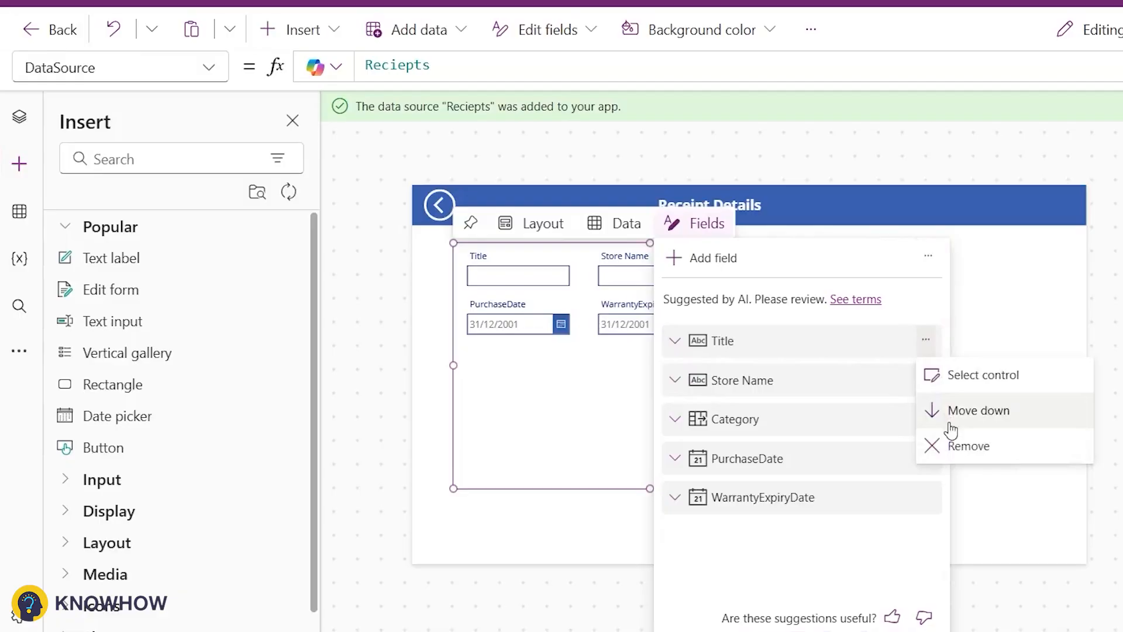
pyautogui.click(949, 409)
pyautogui.click(713, 257)
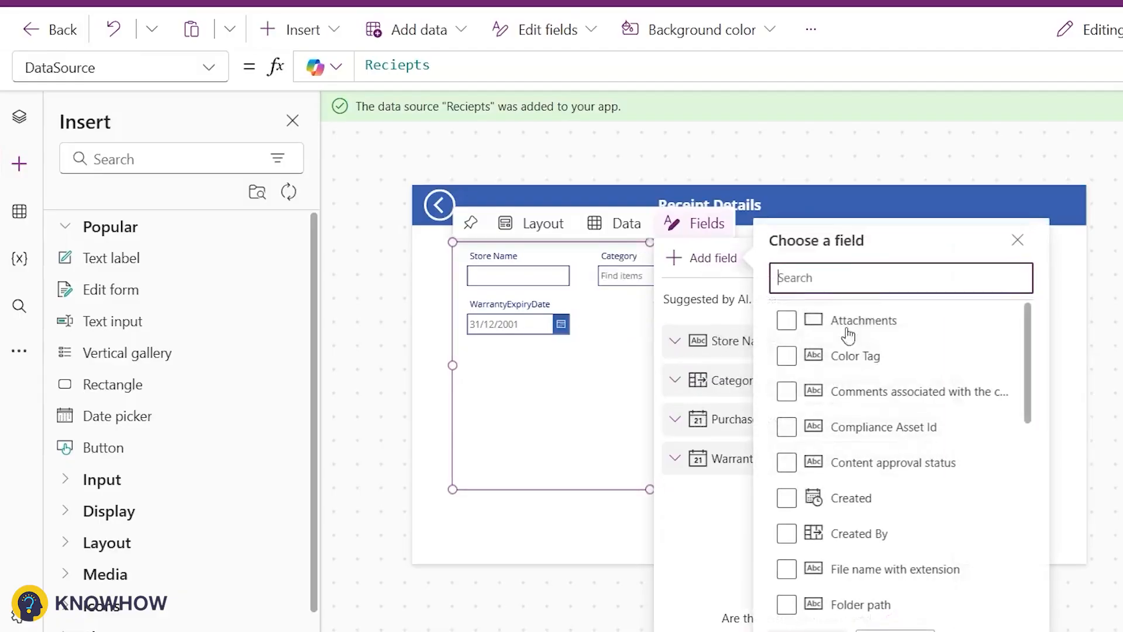
pyautogui.click(786, 325)
pyautogui.click(808, 629)
# Step: Widen the form to the right and shorten the Attachments card's height
pyautogui.click(577, 422)
pyautogui.click(631, 411)
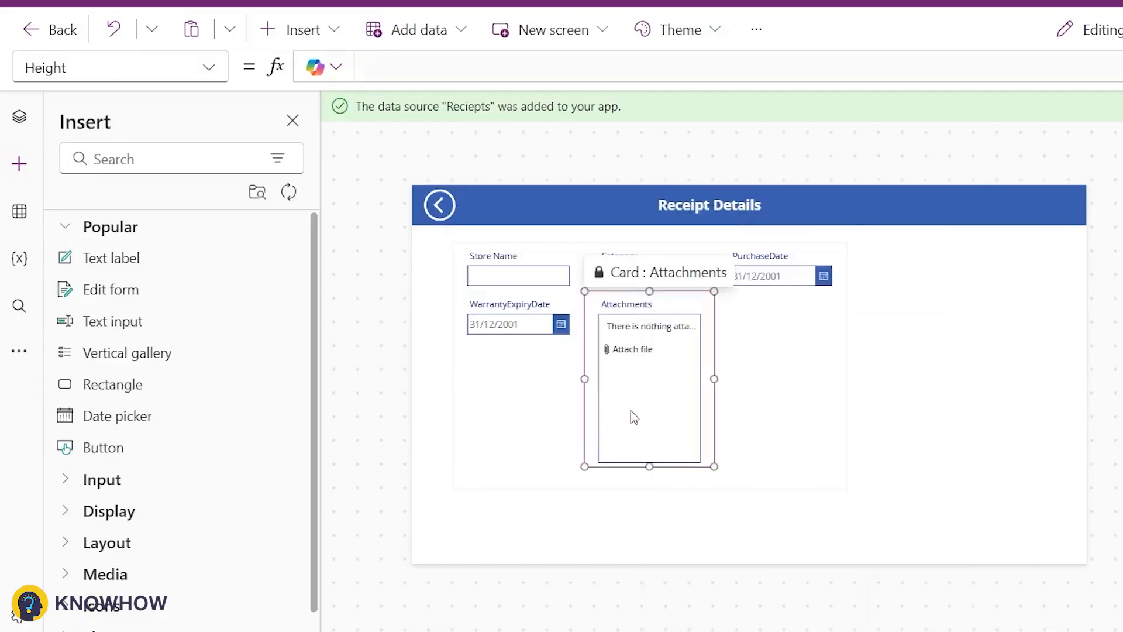
pyautogui.click(844, 420)
pyautogui.moveTo(845, 363); pyautogui.dragTo(1012, 363)
pyautogui.click(736, 424)
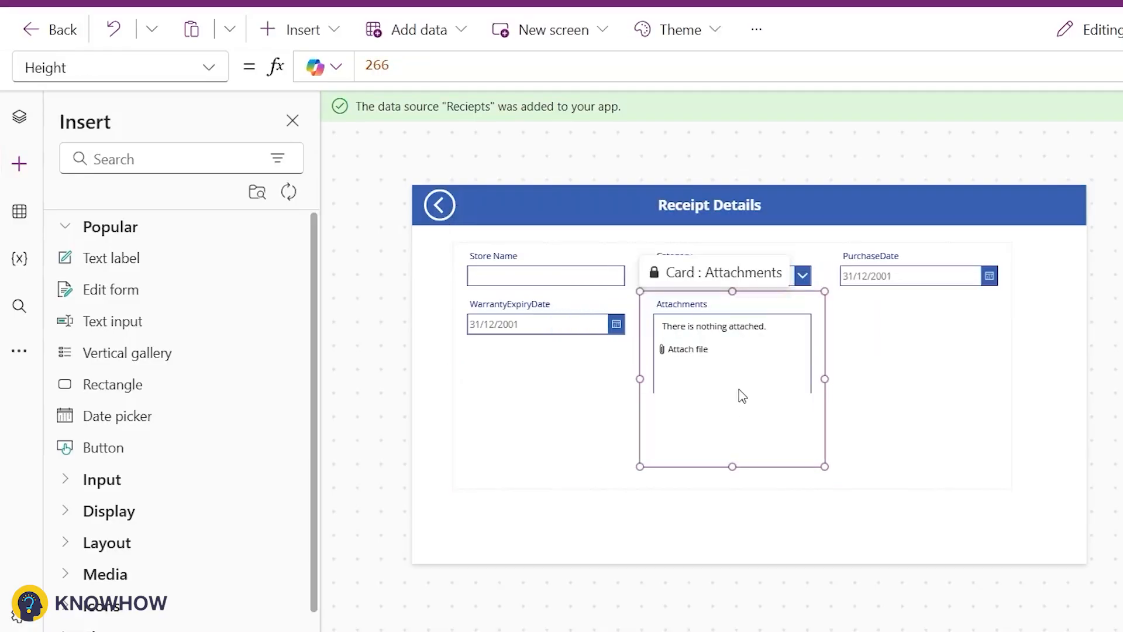
pyautogui.click(739, 394)
pyautogui.moveTo(732, 460); pyautogui.dragTo(733, 410)
pyautogui.click(852, 397)
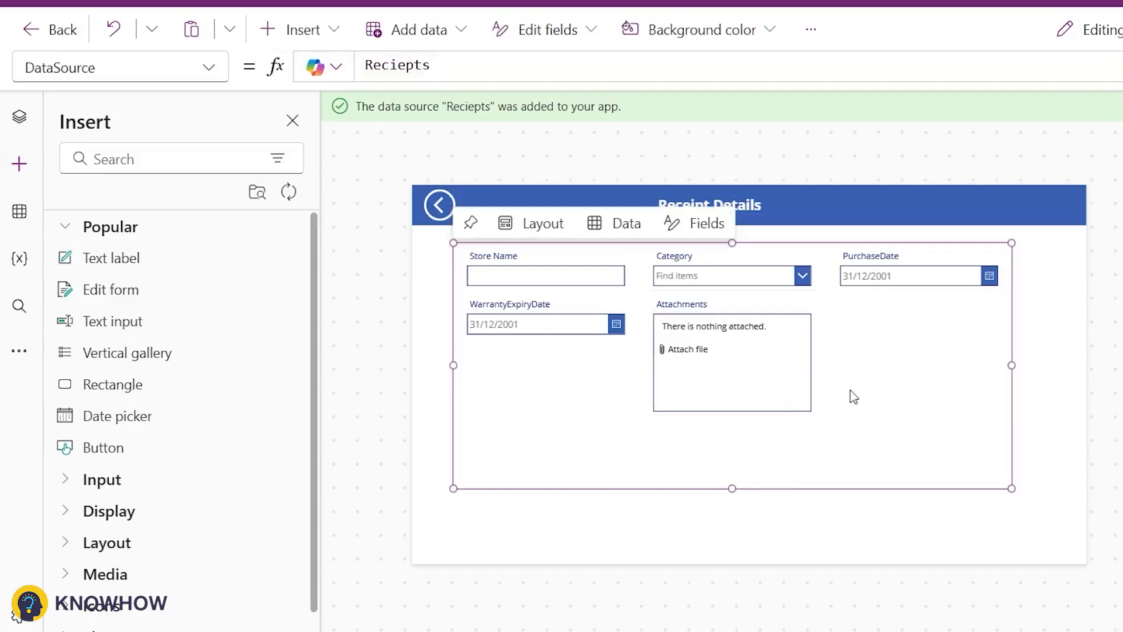
# Step: Search for Button and insert a button inside the form area, beside the Attachments card
pyautogui.click(150, 160)
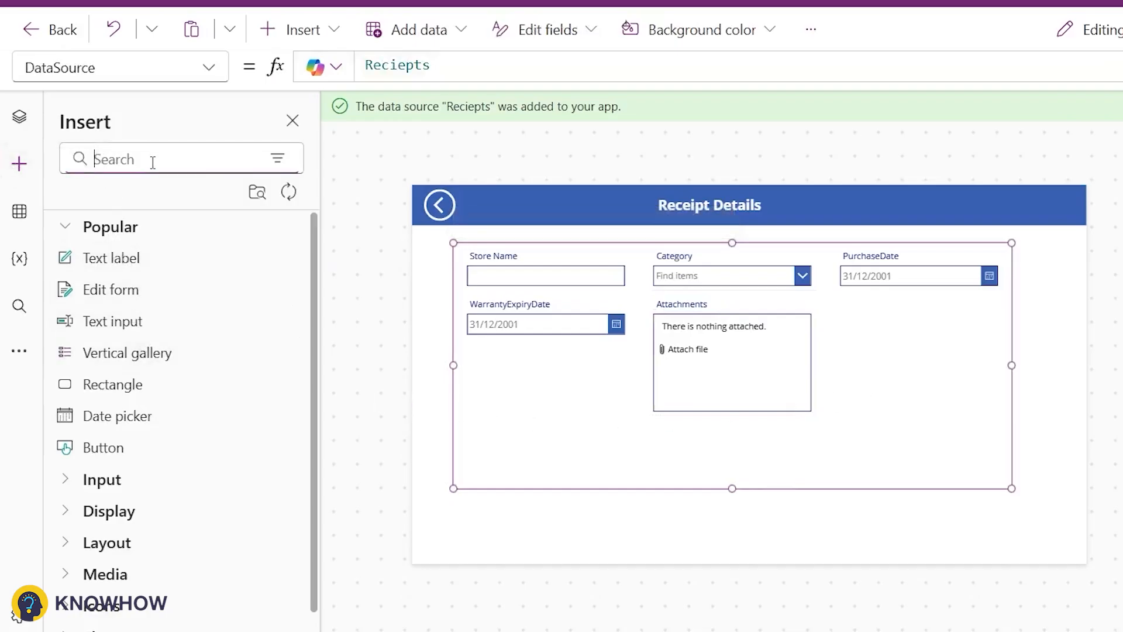
pyautogui.write('Butt')
pyautogui.moveTo(103, 258); pyautogui.dragTo(476, 221)
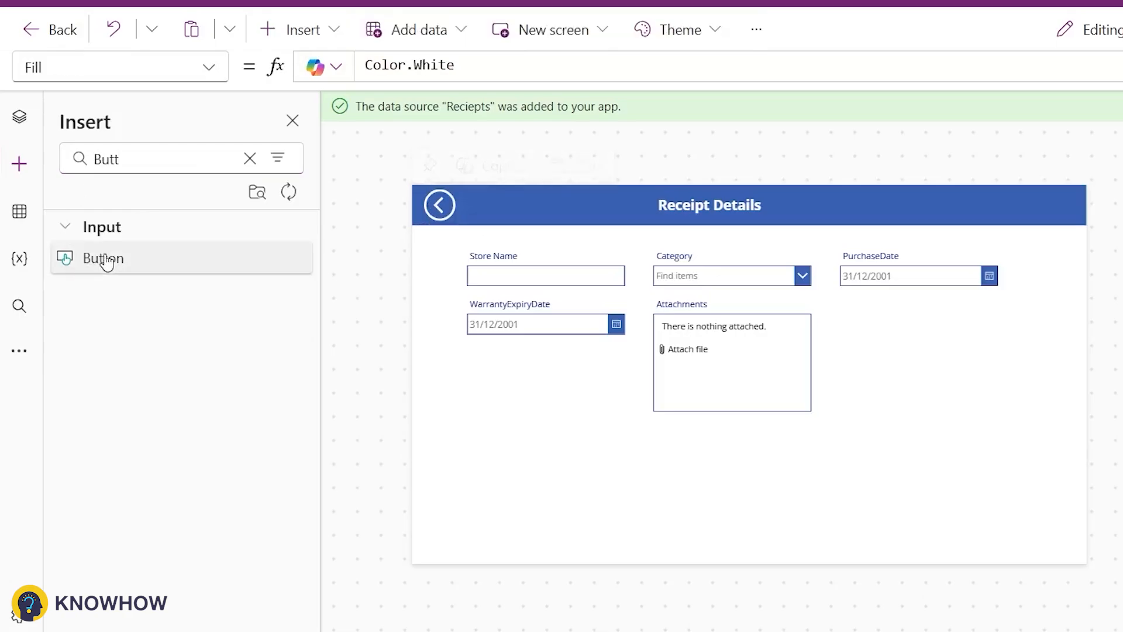
pyautogui.click(104, 259)
pyautogui.moveTo(481, 212); pyautogui.dragTo(911, 408)
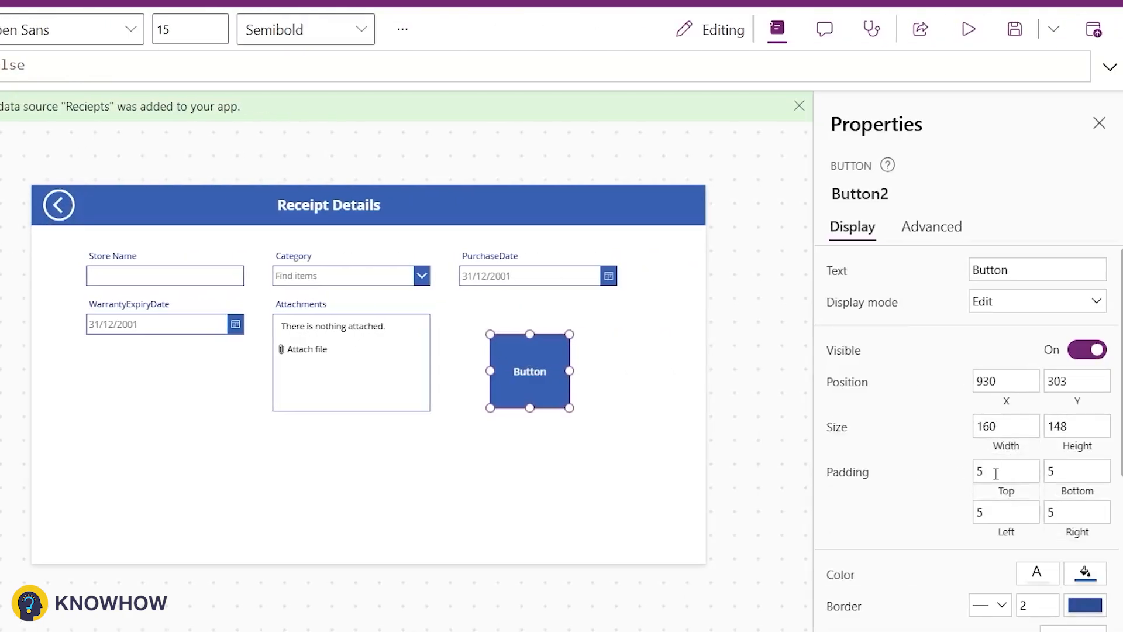
# Step: Round the button into a circle and set its text to Submit
pyautogui.scroll(-2, 1035, 496)
pyautogui.scroll(-1, 1036, 496)
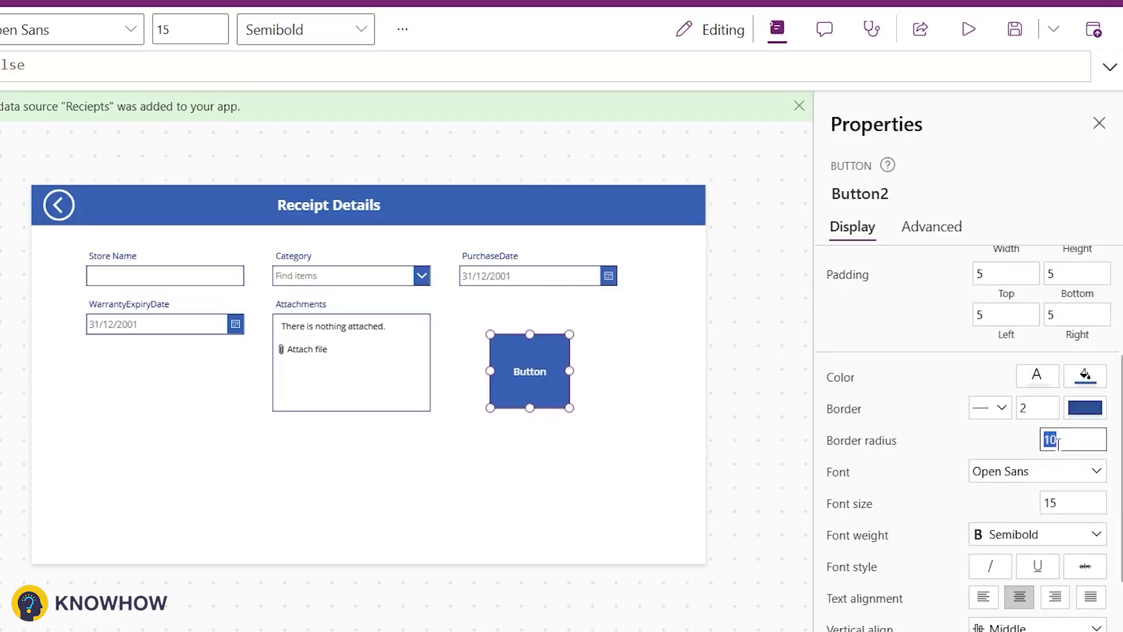
pyautogui.scroll(3, 1032, 439)
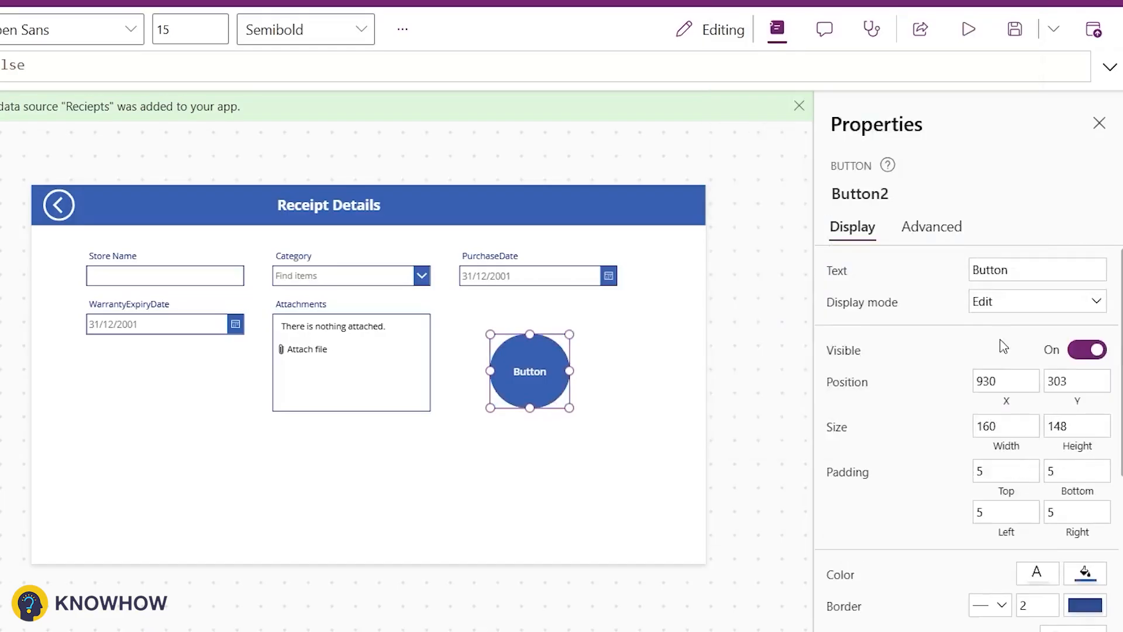
pyautogui.click(988, 273)
pyautogui.write('Subm')
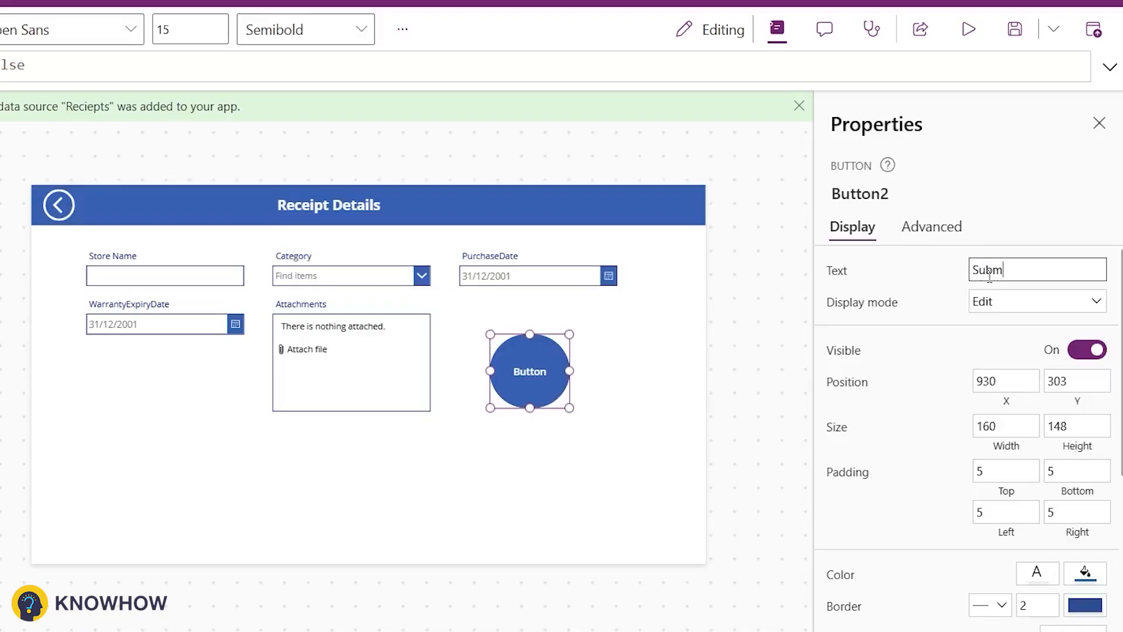
pyautogui.write('it')
# Step: Rename the edit form to ReceiptForm
pyautogui.click(638, 320)
pyautogui.click(594, 384)
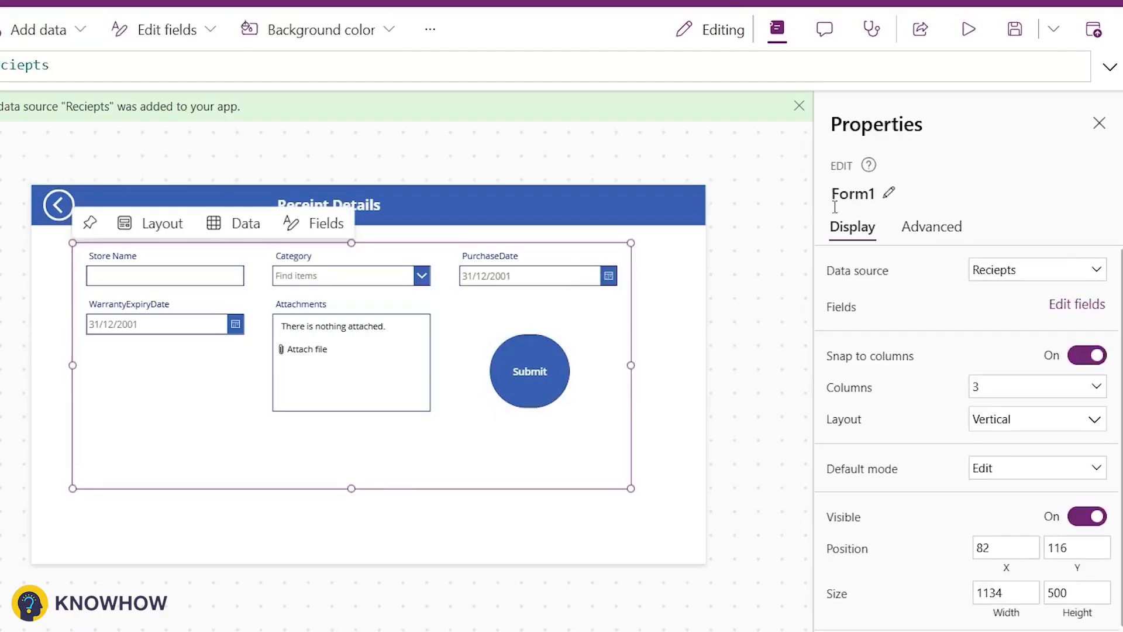
pyautogui.click(881, 197)
pyautogui.write('Recei')
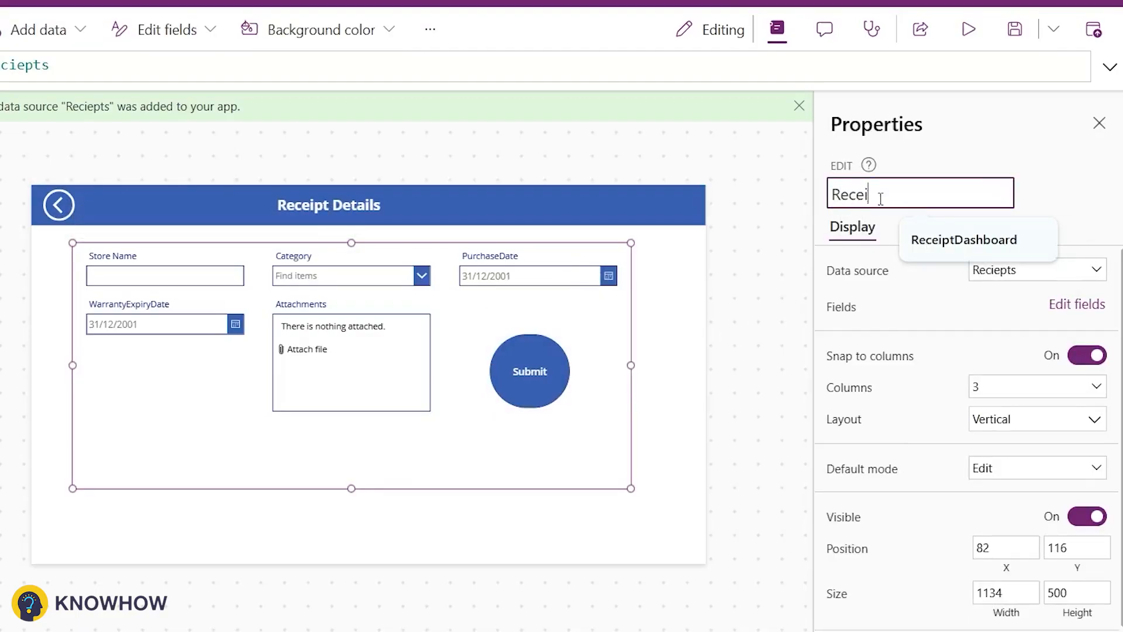
pyautogui.write('ptForm')
# Step: Set the Submit button's OnSelect formula to SubmitForm(ReceiptForm);
pyautogui.click(548, 361)
pyautogui.click(951, 226)
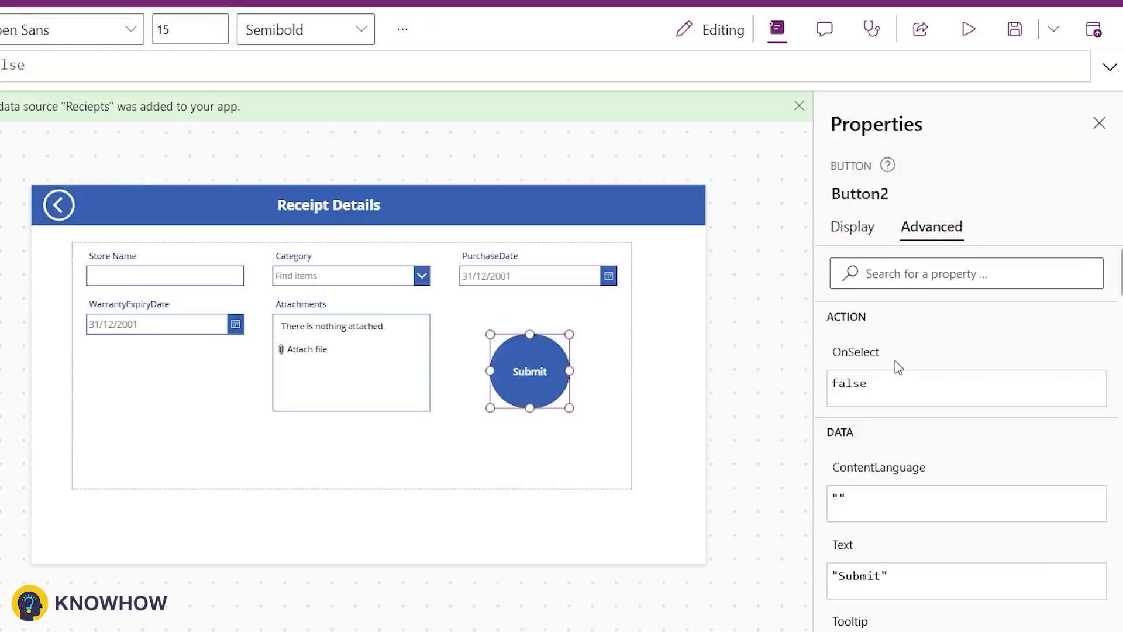
pyautogui.write('S')
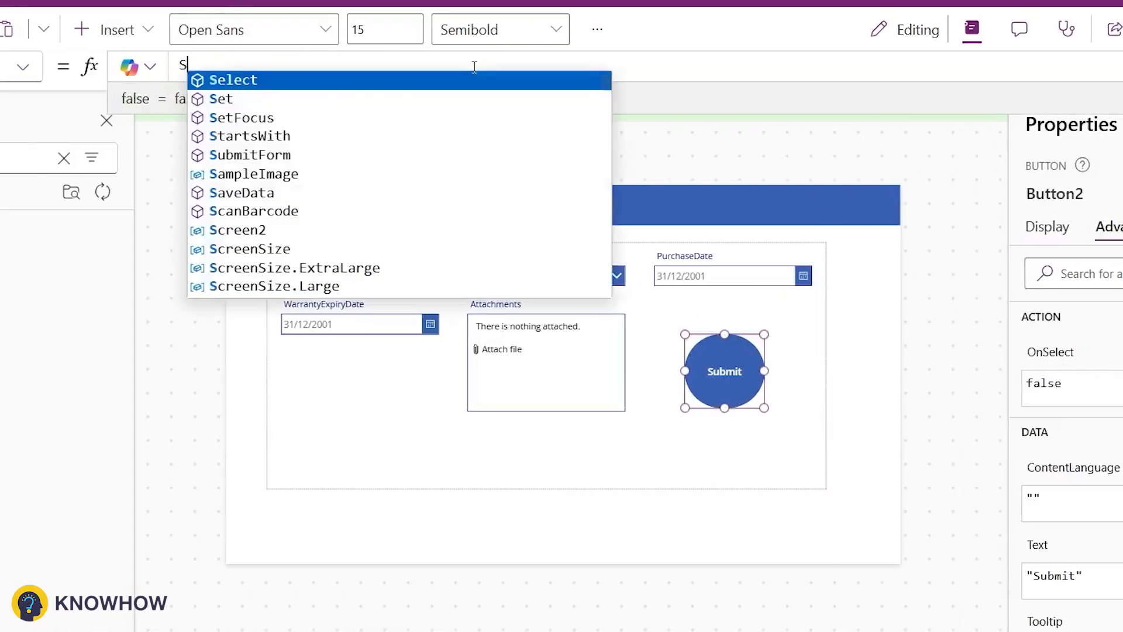
pyautogui.write('ubmitForm(ReceiptForm);')
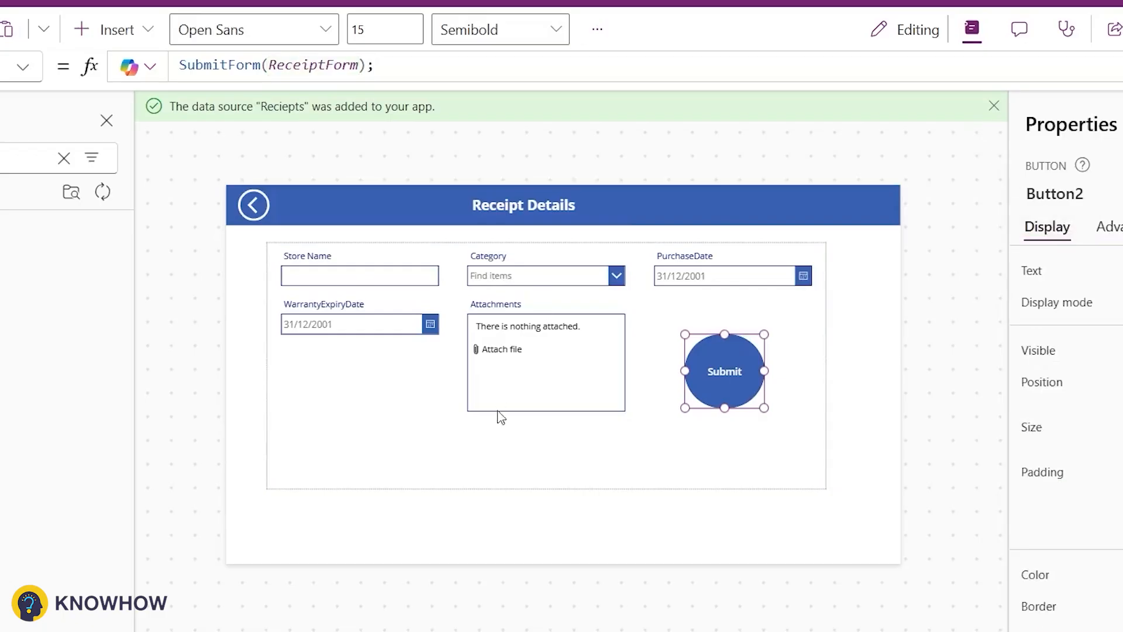
# Step: Set the form's OnSuccess formula to Notify("Receipt Data Saved Successfully",NotificationType.Success,1000);
pyautogui.click(527, 465)
pyautogui.click(934, 227)
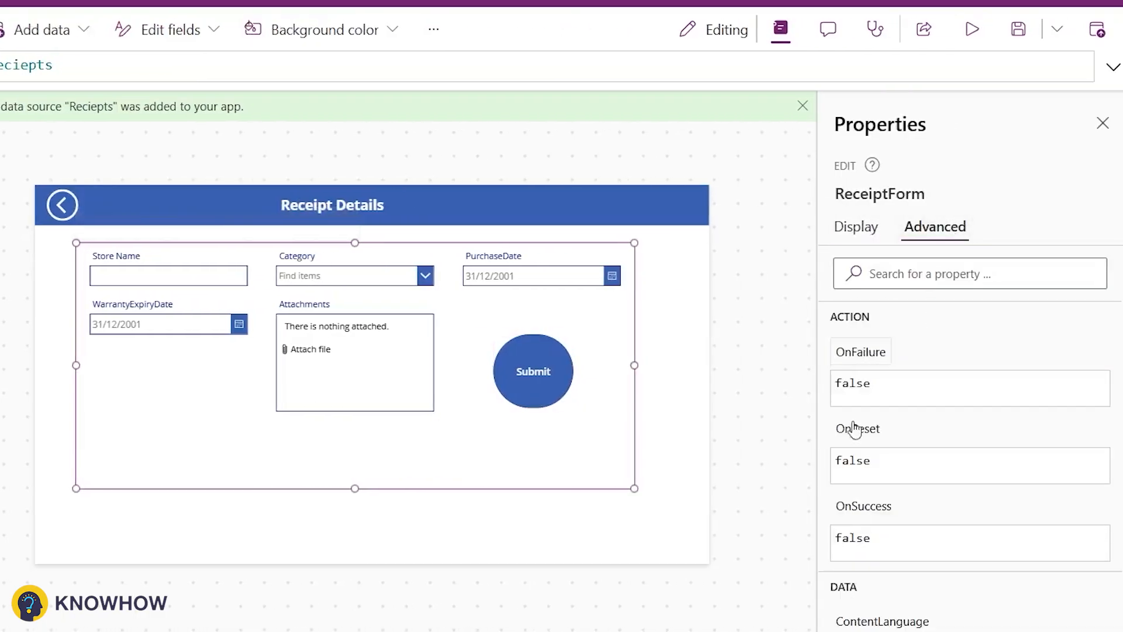
pyautogui.click(872, 514)
pyautogui.hotkey('ctrl', 'a')
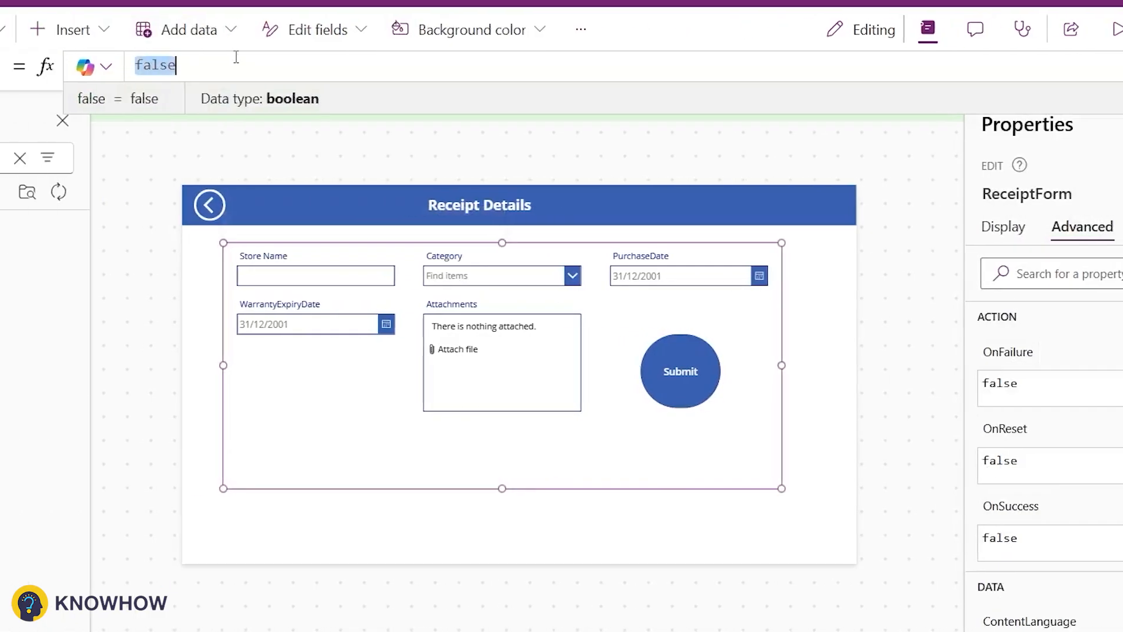
pyautogui.write('Notify(')
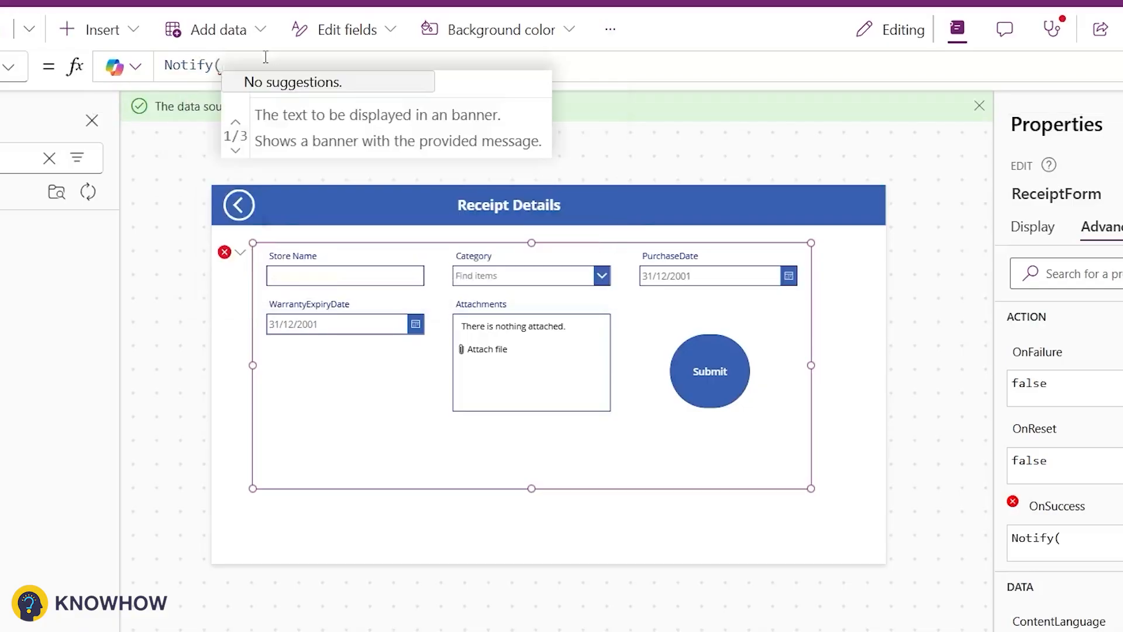
pyautogui.write('"Receipt Date')
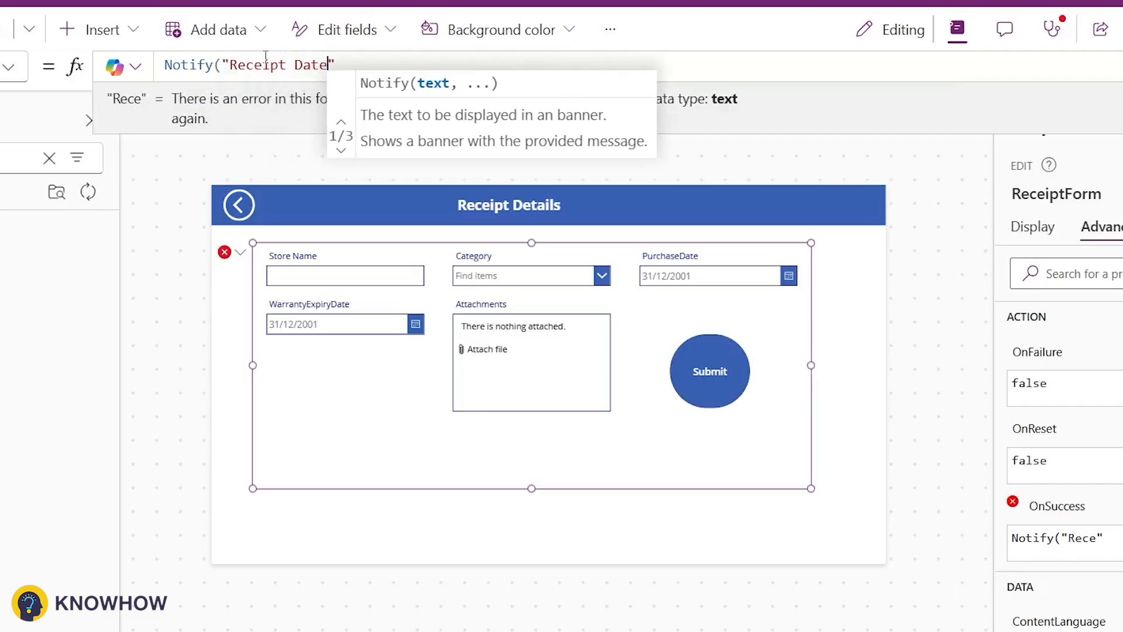
pyautogui.press('BackSpace')
pyautogui.write('a Saved Succ')
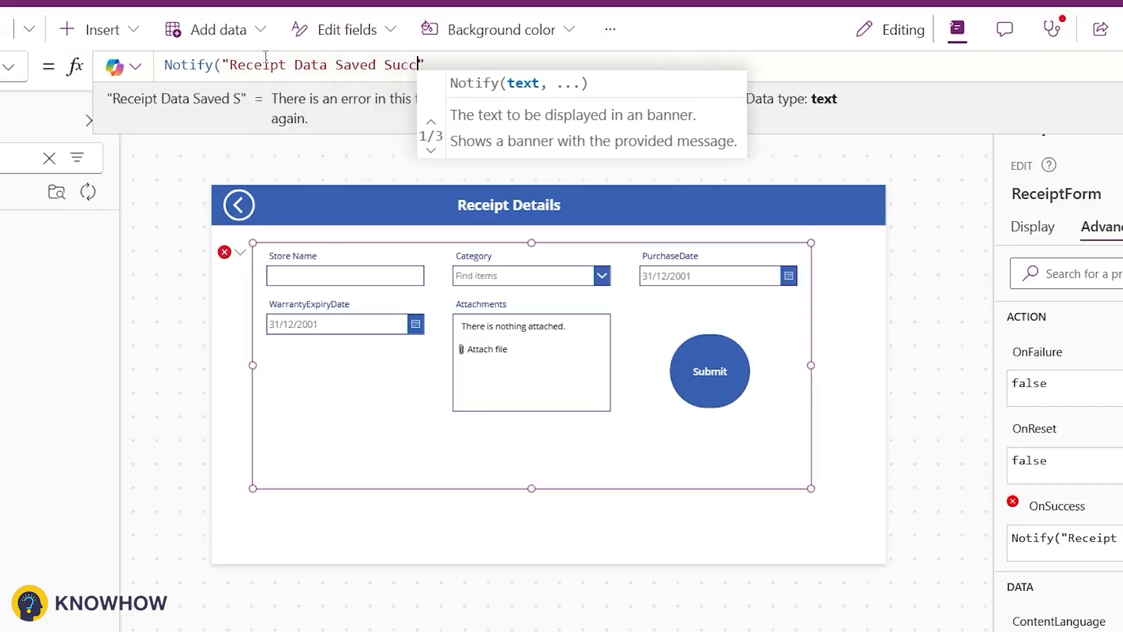
pyautogui.write('essfully",')
pyautogui.press('Down')
pyautogui.press('Down')
pyautogui.press('Tab')
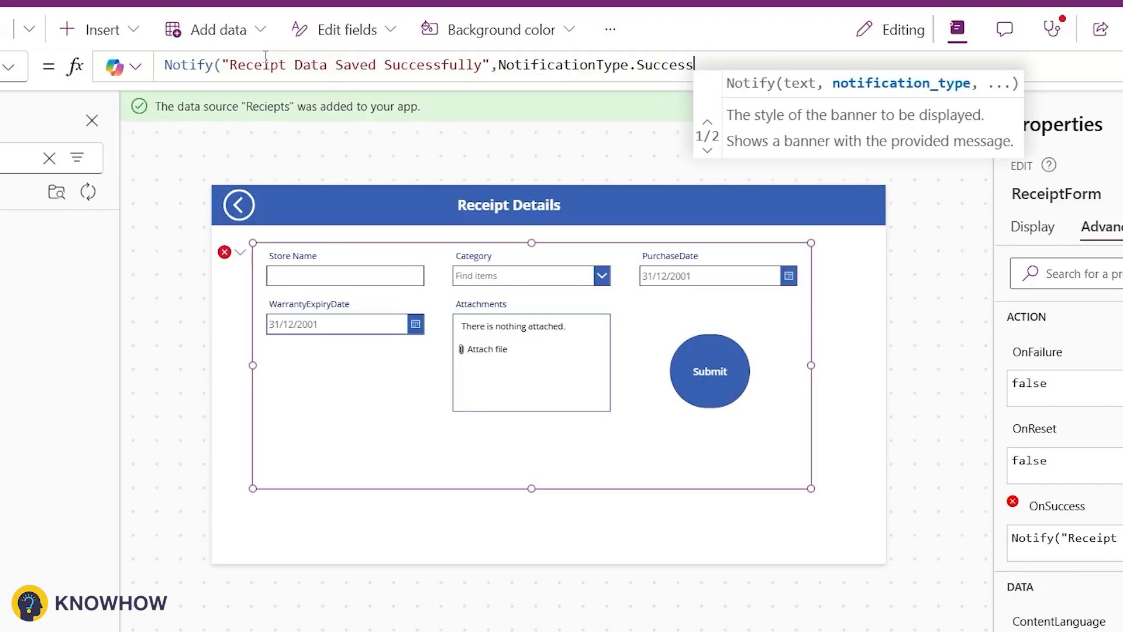
pyautogui.write(',1000);')
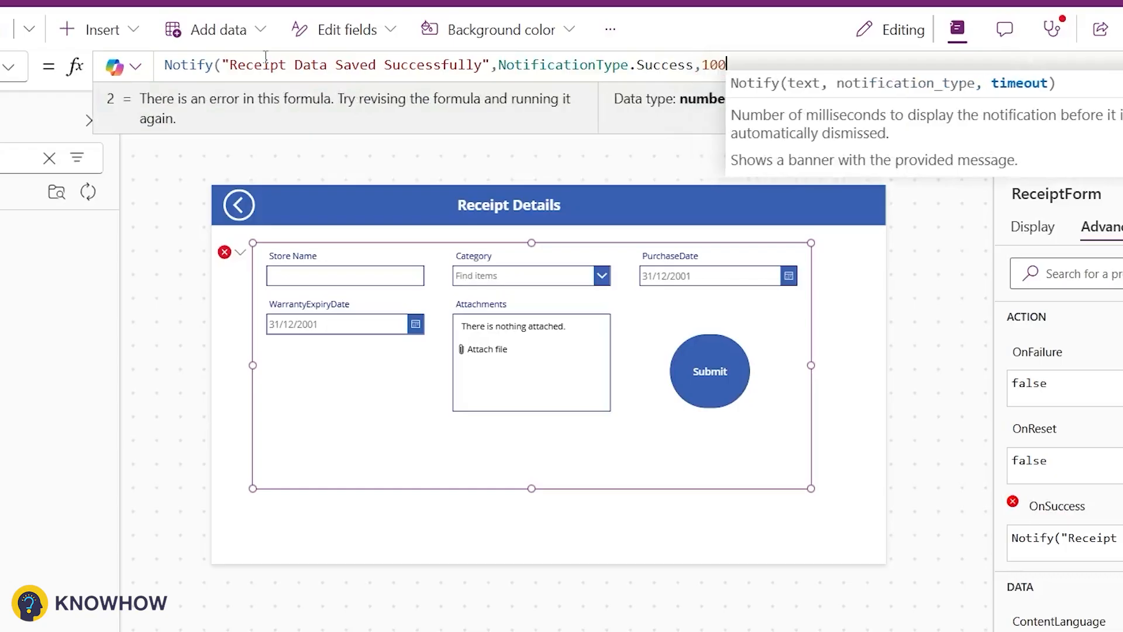
# Step: Add Navigate(ReceiptDashboard); on a new line of the form's OnSuccess formula
pyautogui.hotkey('shift', 'Return')
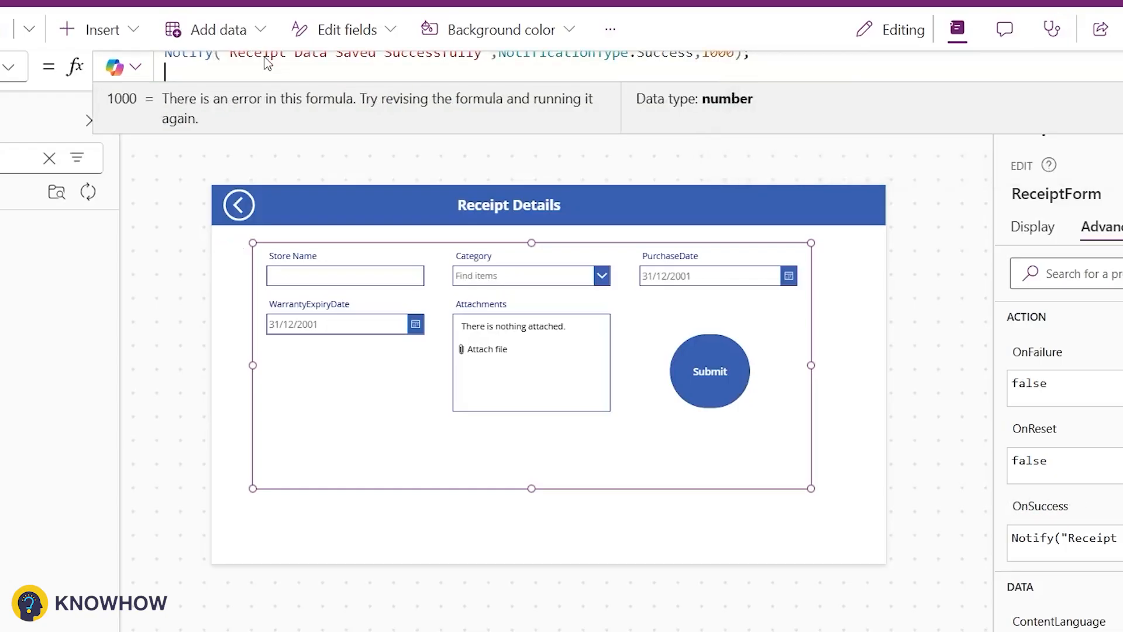
pyautogui.write('Nav')
pyautogui.press('Tab')
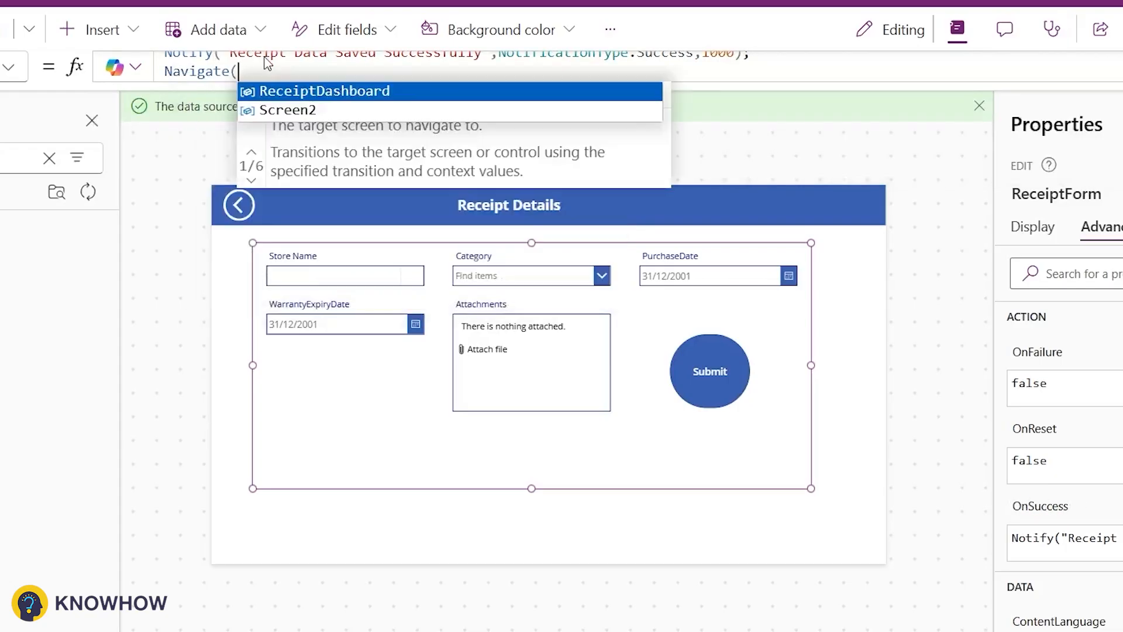
pyautogui.press('Tab')
pyautogui.write(')')
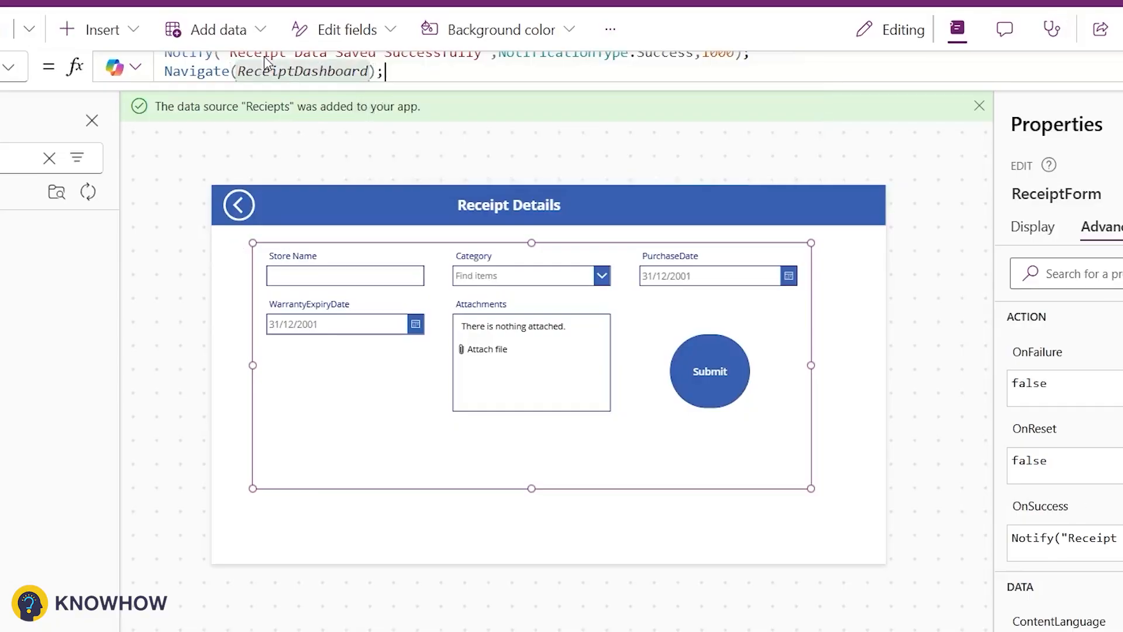
# Step: Rename the Receipt Details screen to ReceiptDetails
pyautogui.click(125, 296)
pyautogui.click(1079, 194)
pyautogui.write('Re')
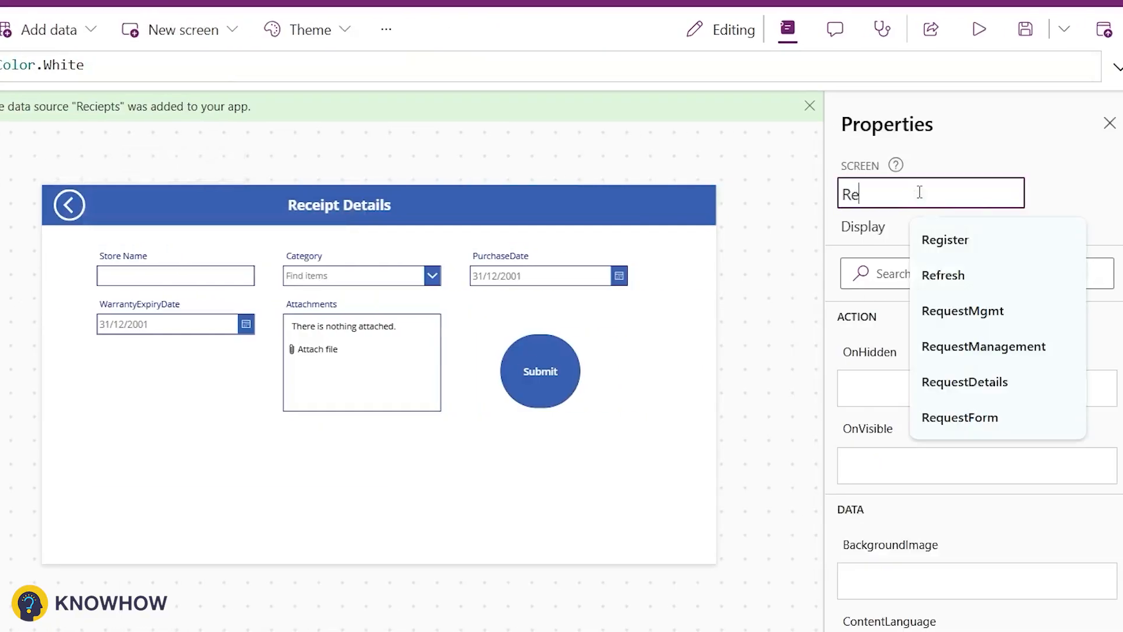
pyautogui.write('ceipt Details')
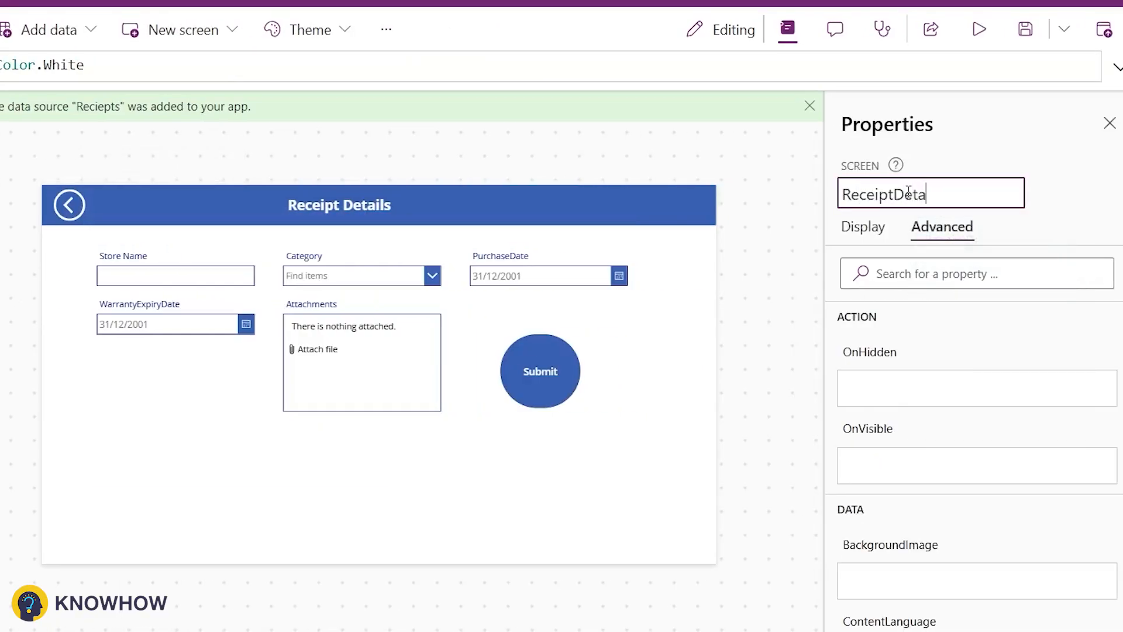
pyautogui.press('Return')
# Step: Wrap the form's DefaultMode FormMode.Edit in an If with the condition varform="Edit"
pyautogui.click(570, 450)
pyautogui.scroll(-5, 959, 401)
pyautogui.scroll(2, 886, 574)
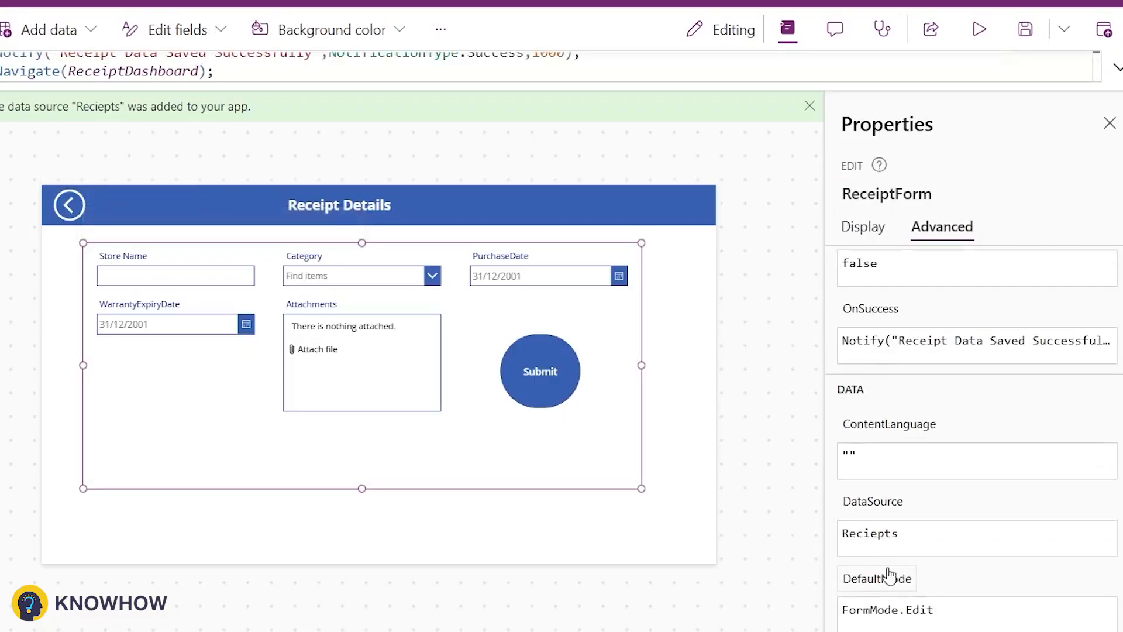
pyautogui.scroll(-2, 877, 515)
pyautogui.click(876, 491)
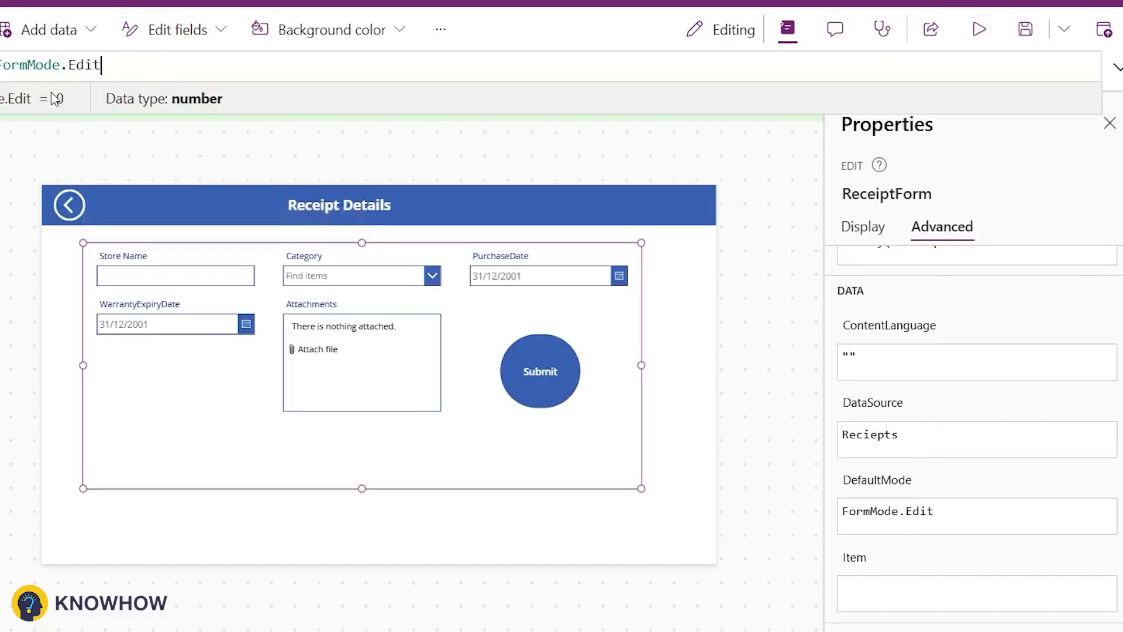
pyautogui.click(1117, 67)
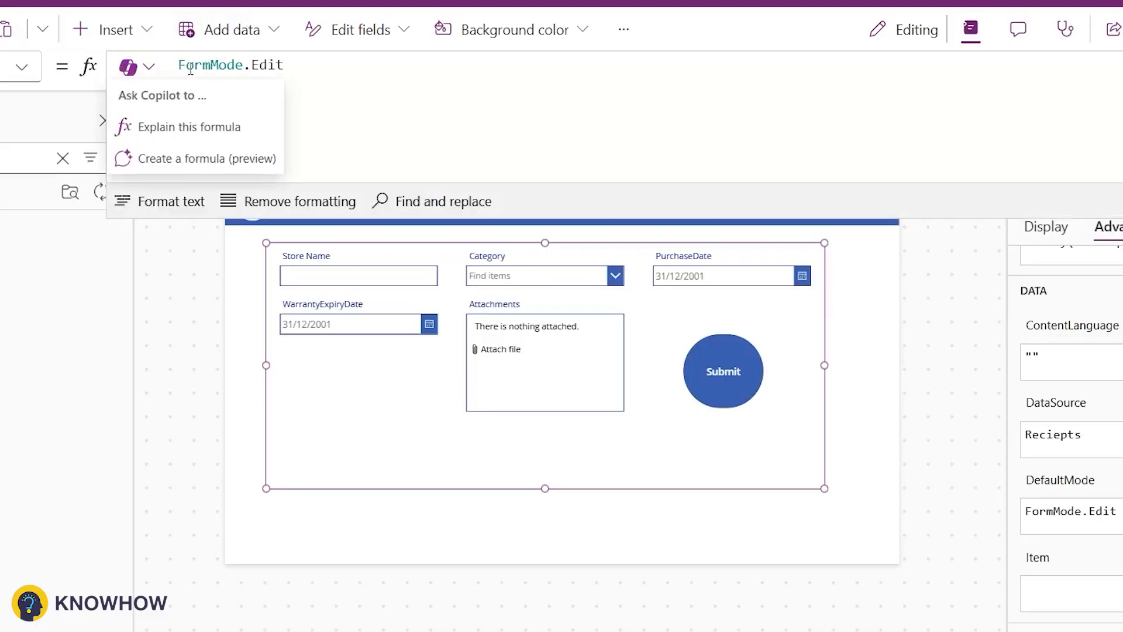
pyautogui.click(5, 67)
pyautogui.press('Left')
pyautogui.write(',')
pyautogui.press('Left')
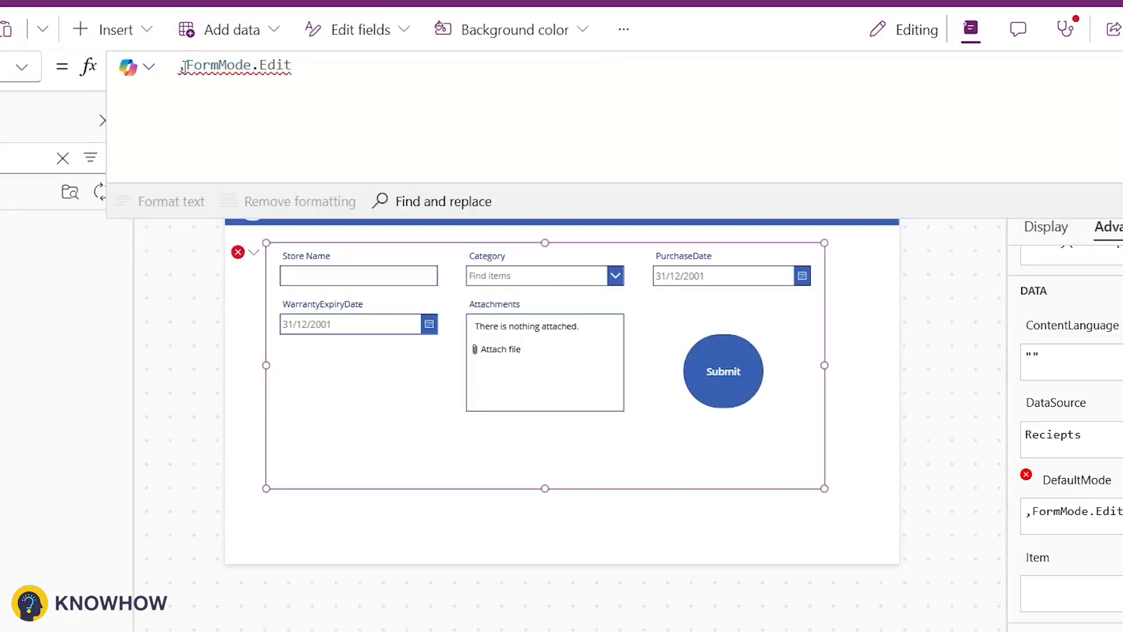
pyautogui.write('If(varform')
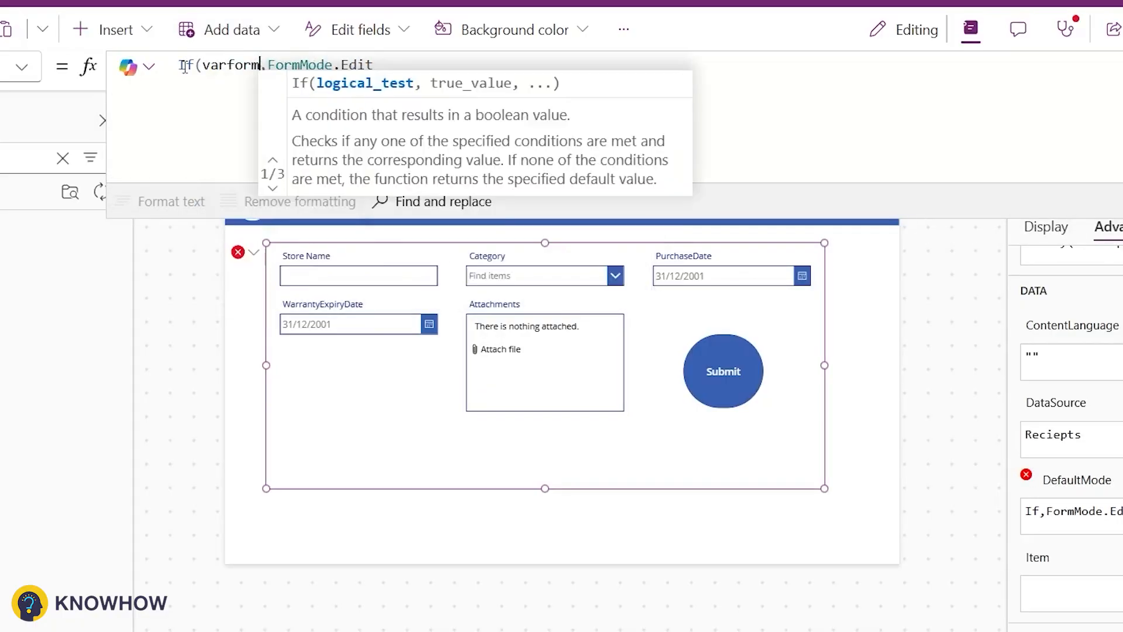
pyautogui.write('="Edit')
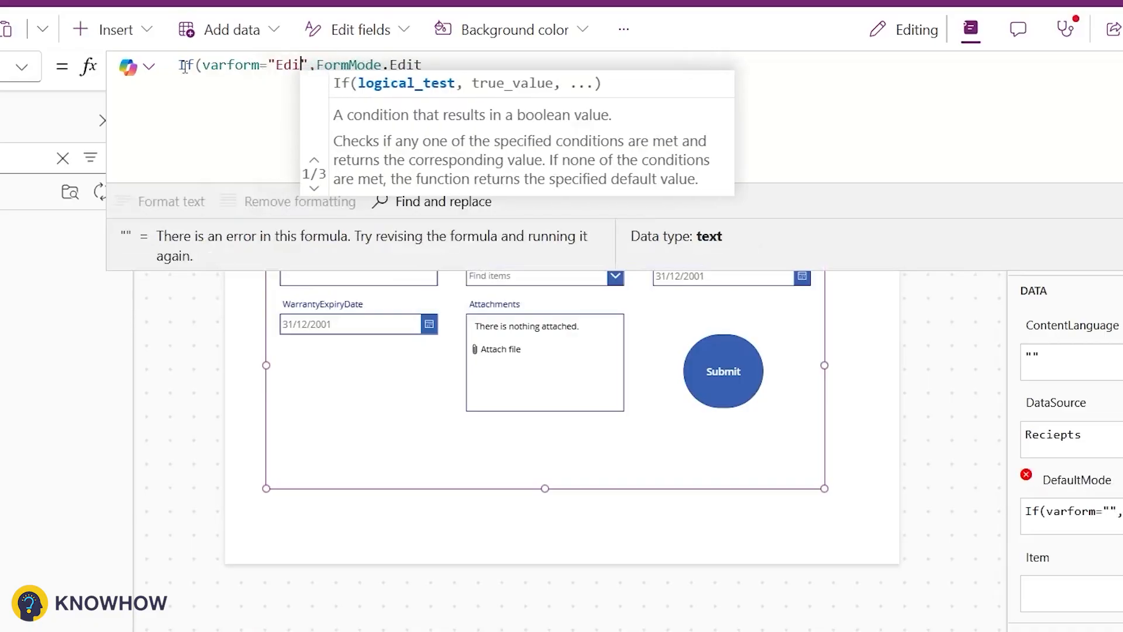
# Step: Complete the DefaultMode If with a varform="New" branch returning FormMode.New, and format the formula
pyautogui.click(478, 63)
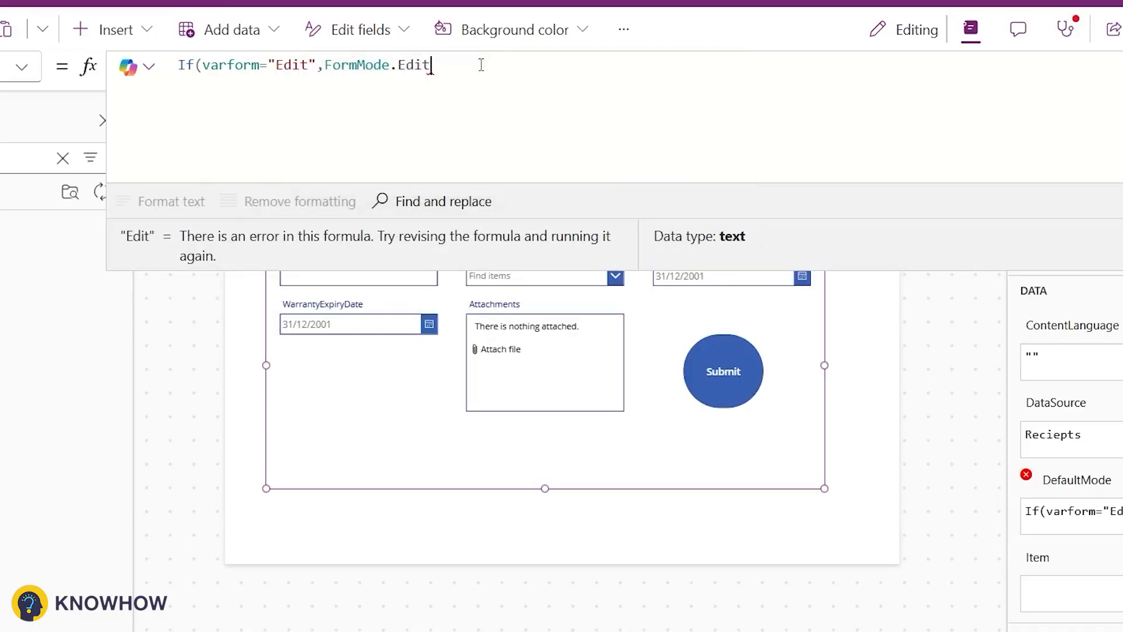
pyautogui.write(',varform="New",Formmo')
pyautogui.press('BackSpace')
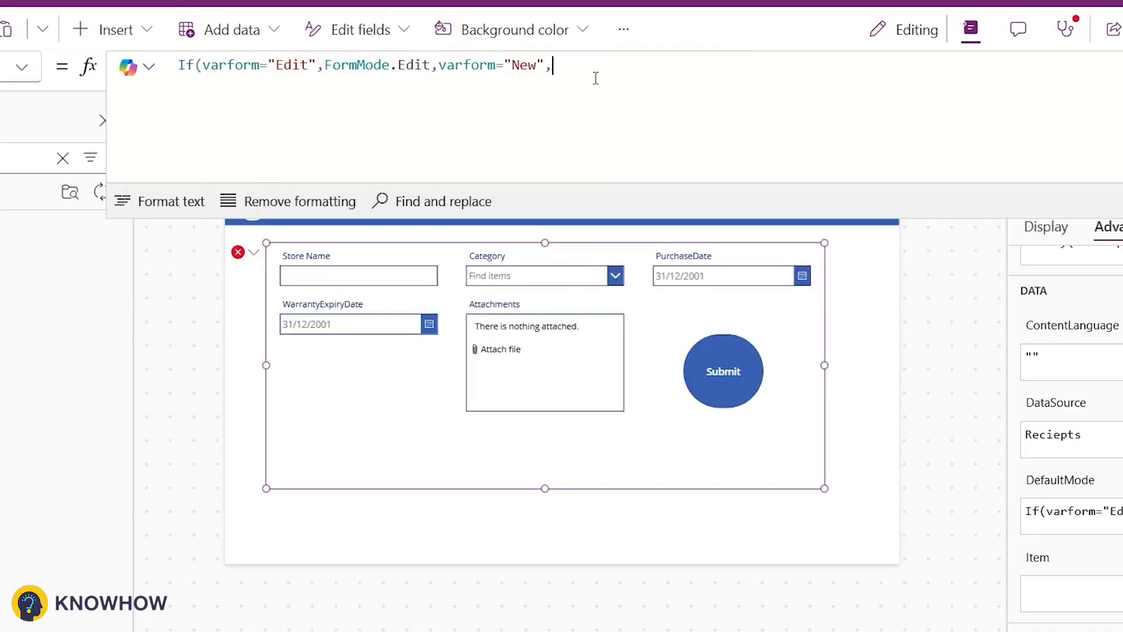
pyautogui.write('Formm')
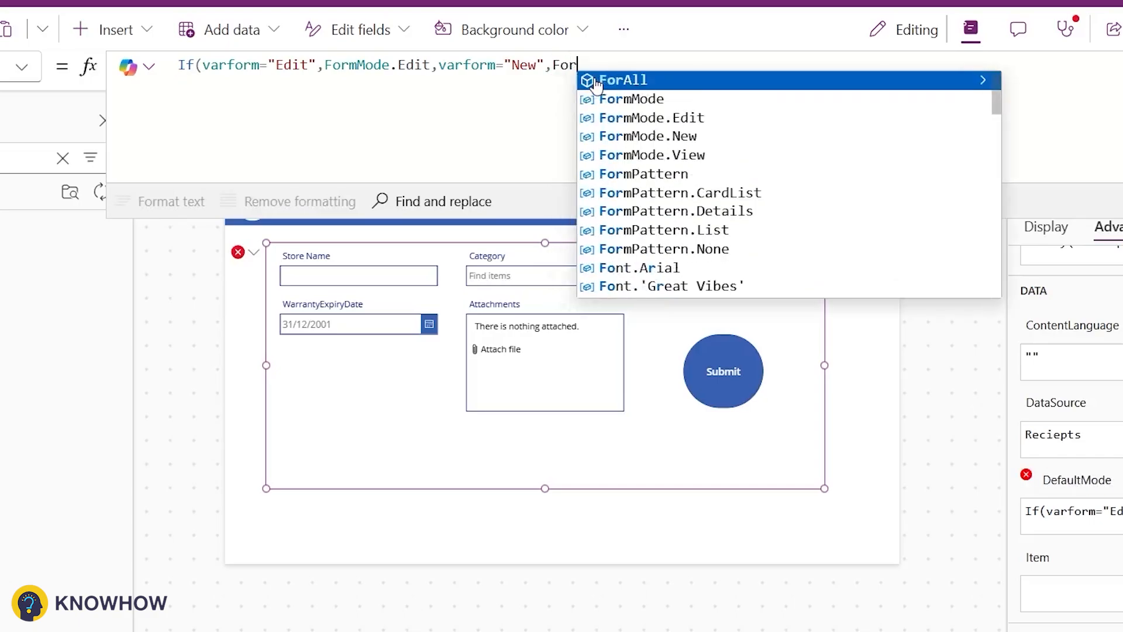
pyautogui.press('Down')
pyautogui.press('Down')
pyautogui.press('Down')
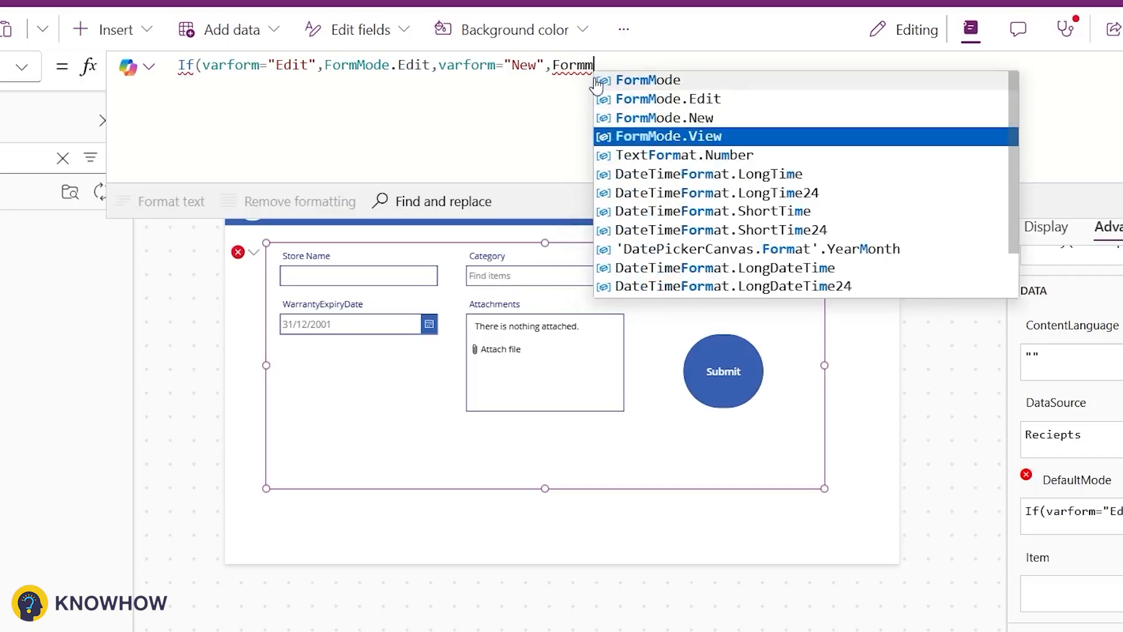
pyautogui.press('Up')
pyautogui.press('Tab')
pyautogui.write(')')
pyautogui.click(143, 197)
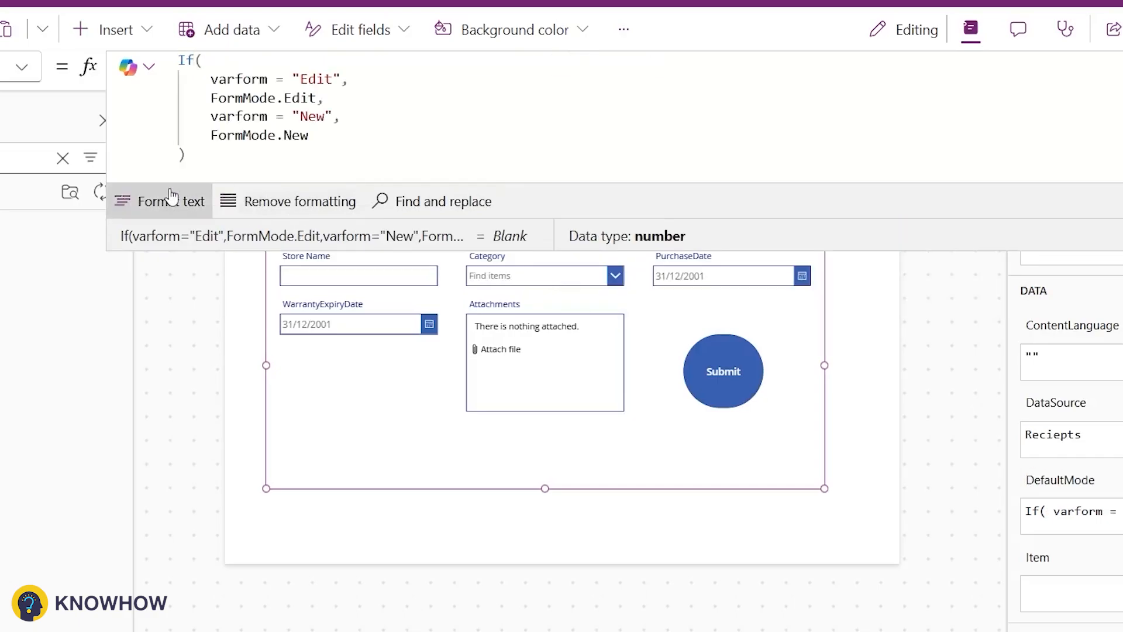
pyautogui.click(1117, 67)
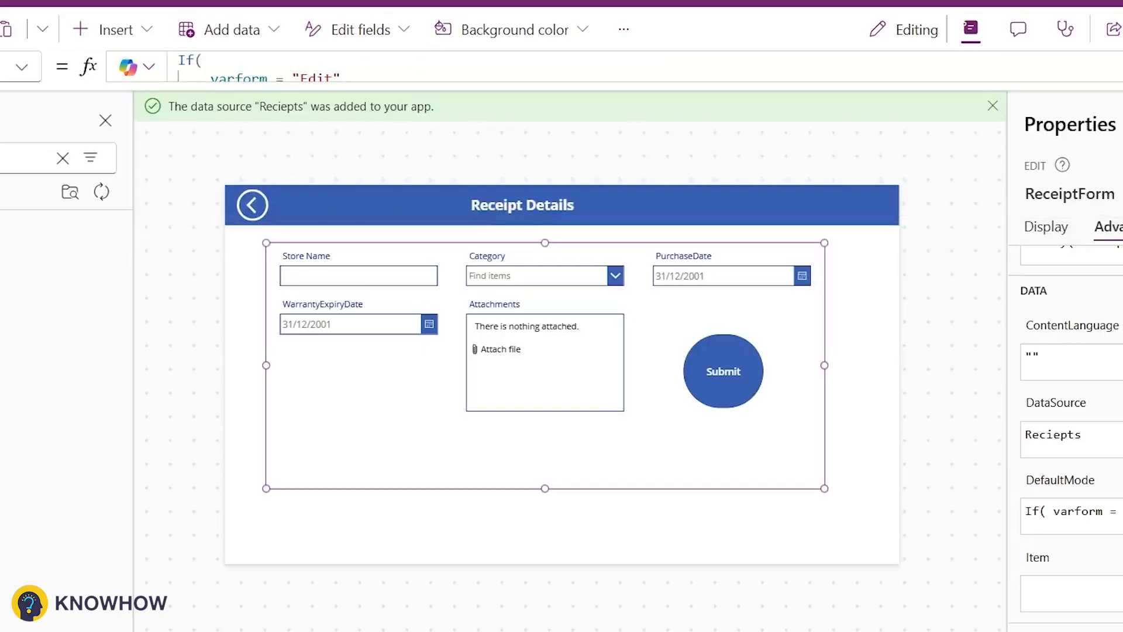
# Step: Set the form's Item to LookUp(Reciepts,ID=Gallery1.Selected.ID)
pyautogui.scroll(-3, 1094, 437)
pyautogui.click(1033, 404)
pyautogui.write('LookUp(')
pyautogui.write('L')
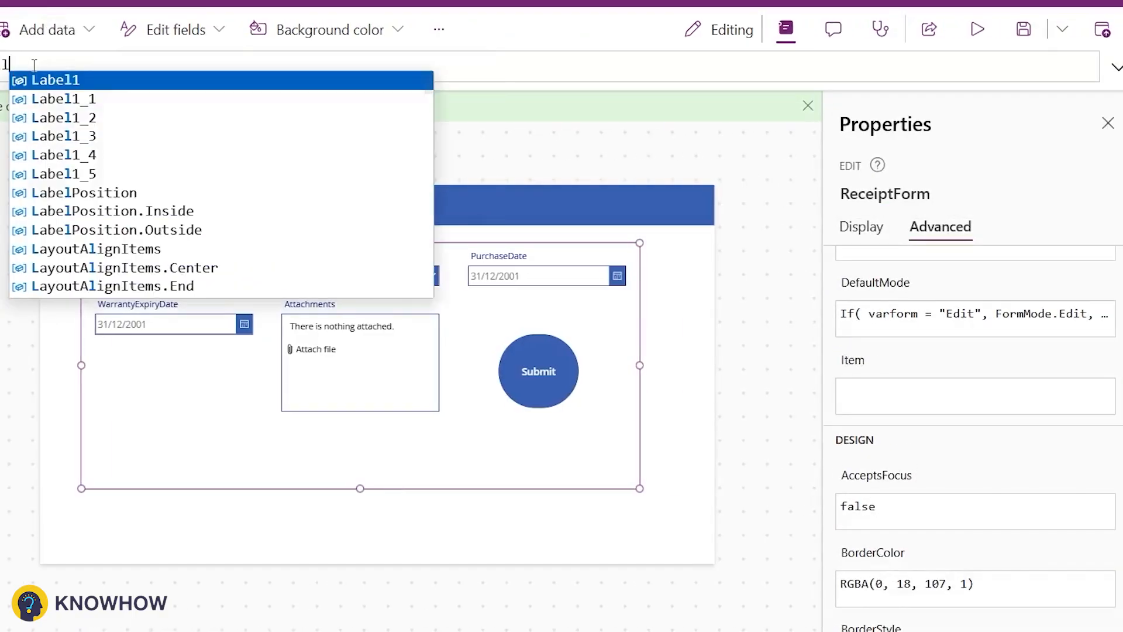
pyautogui.write('ookUp(')
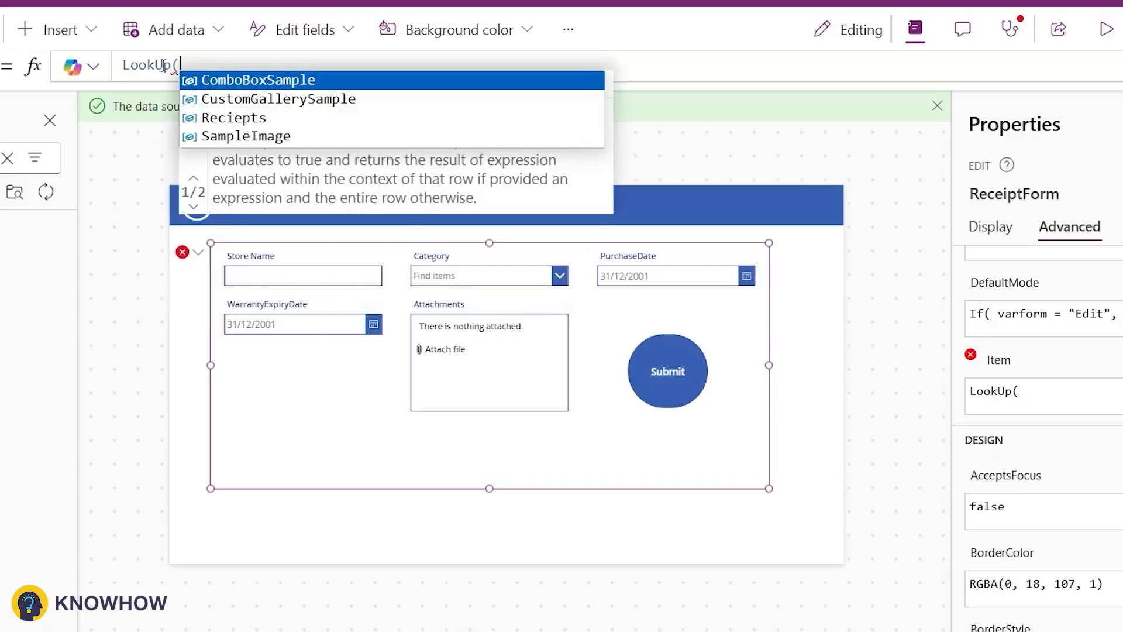
pyautogui.press('Down')
pyautogui.press('Down')
pyautogui.press('Tab')
pyautogui.write(',ID')
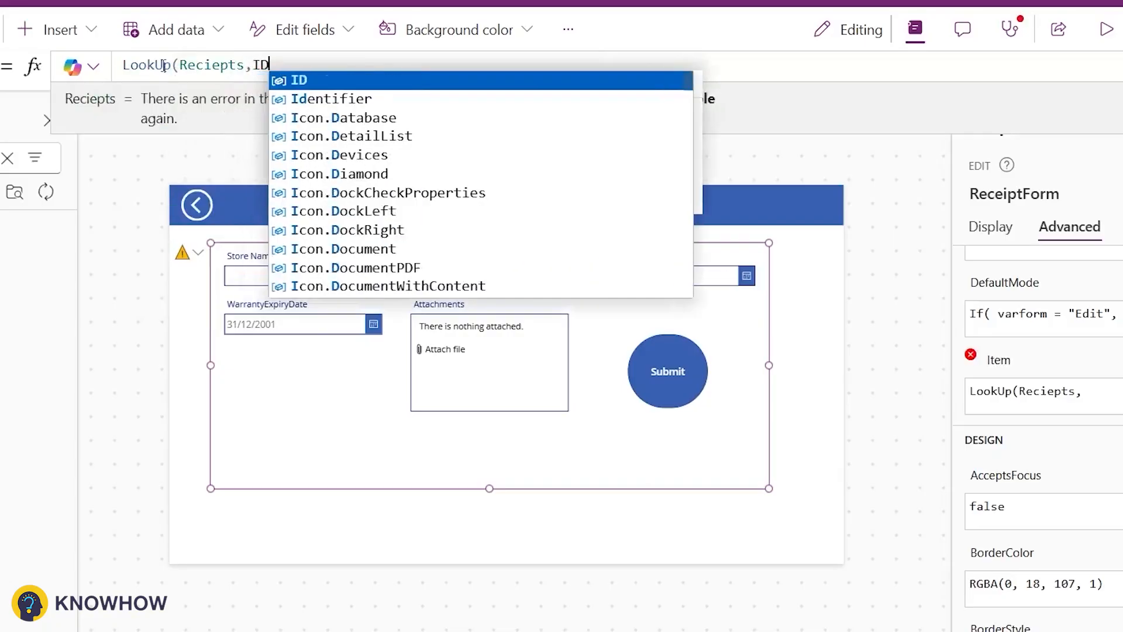
pyautogui.write('=Gal')
pyautogui.press('Tab')
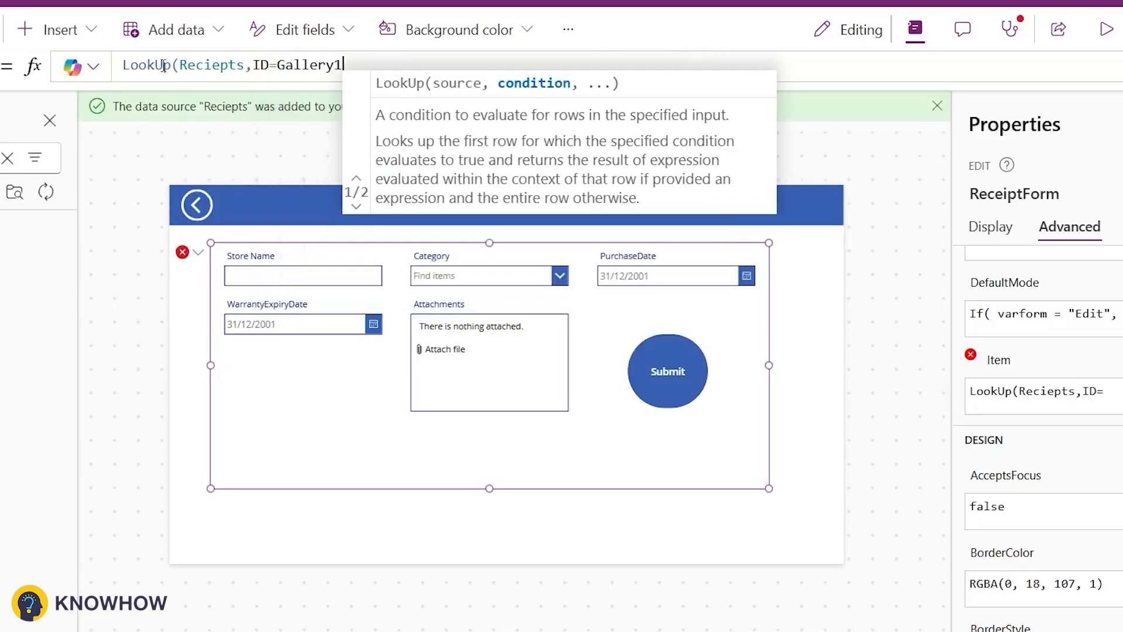
pyautogui.write('.Sel')
pyautogui.press('Tab')
pyautogui.write('.ID)')
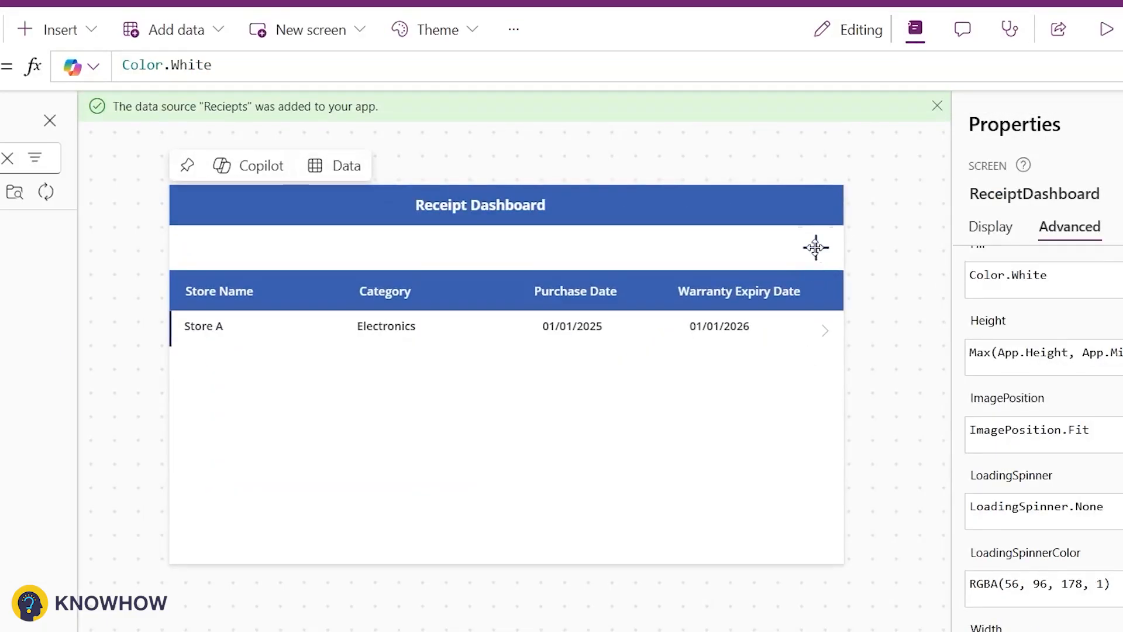
# Step: Extend the dashboard's add icon OnSelect with ResetForm(ReceiptForm); and Navigate(ReceiptDetails); after Set(varform,"New")
pyautogui.click(816, 247)
pyautogui.hotkey('shift', 'Return')
pyautogui.write('Res')
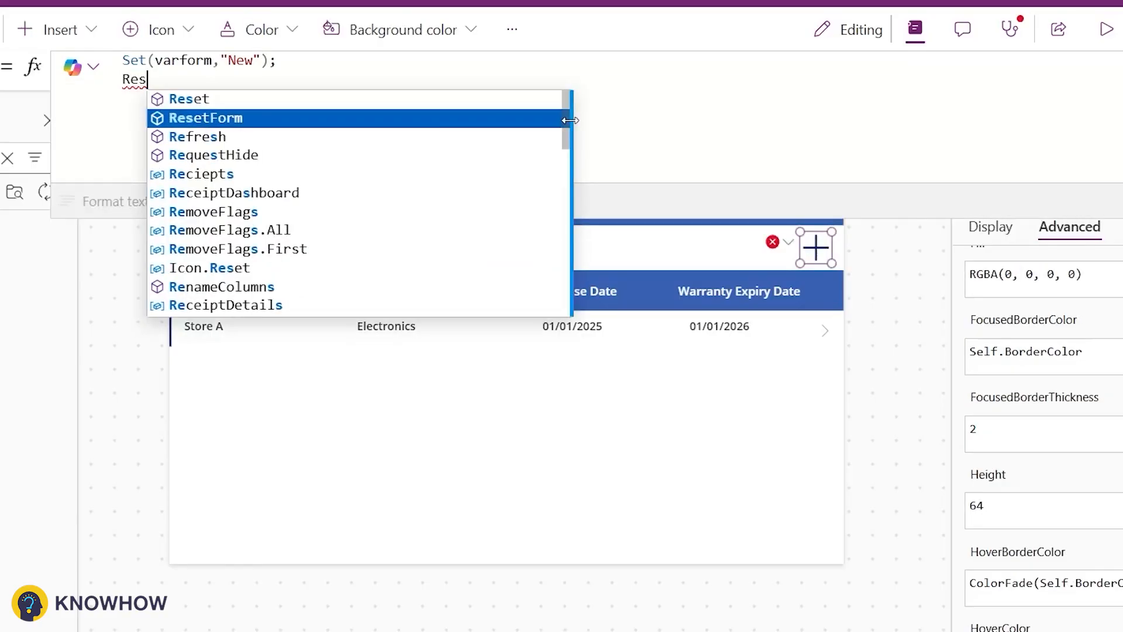
pyautogui.press('Tab')
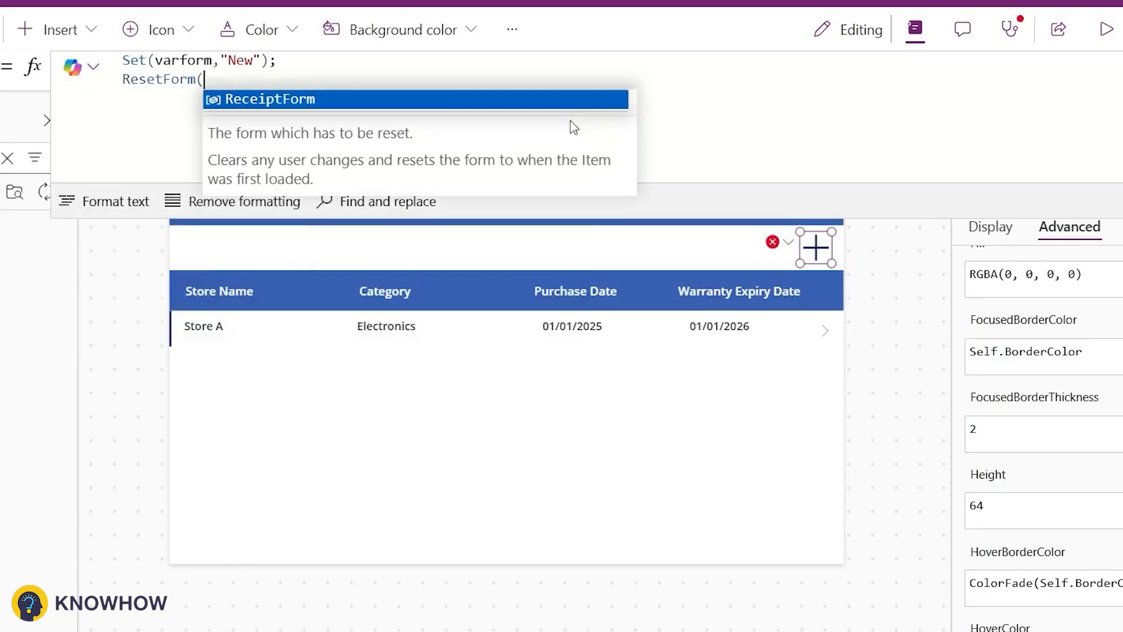
pyautogui.press('Tab')
pyautogui.write('); ')
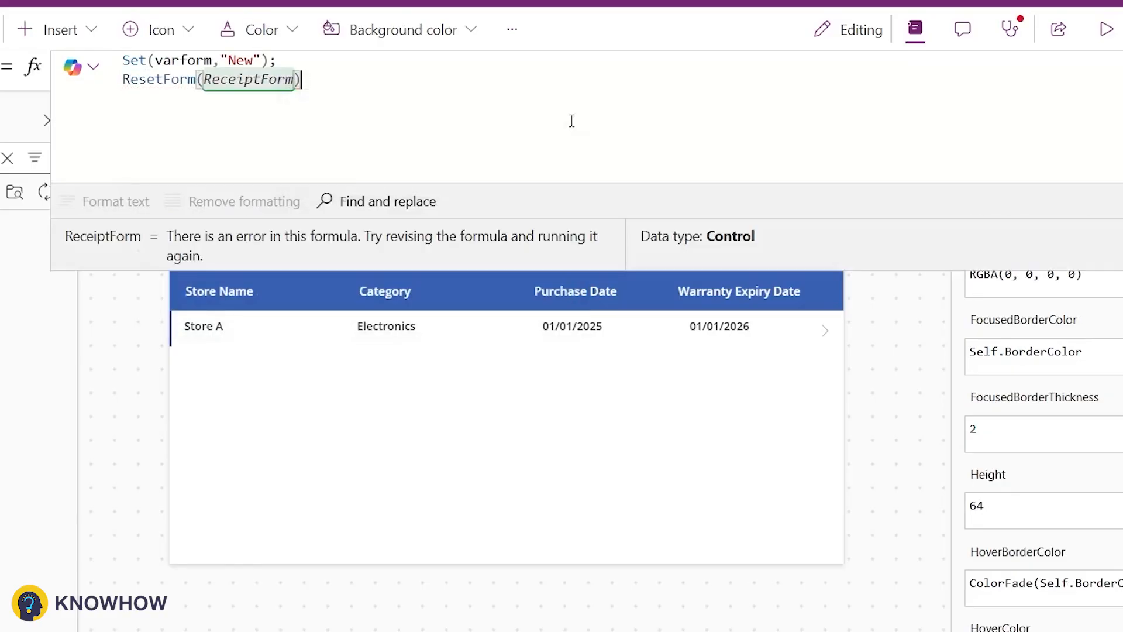
pyautogui.write('Nav')
pyautogui.press('Tab')
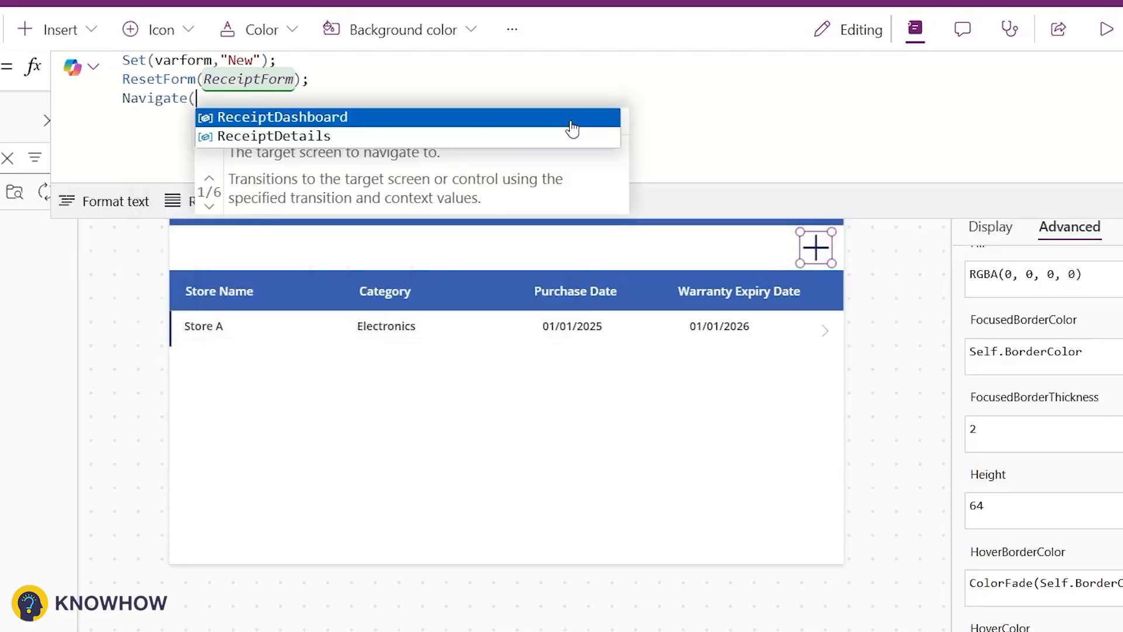
pyautogui.press('Down')
pyautogui.press('Tab')
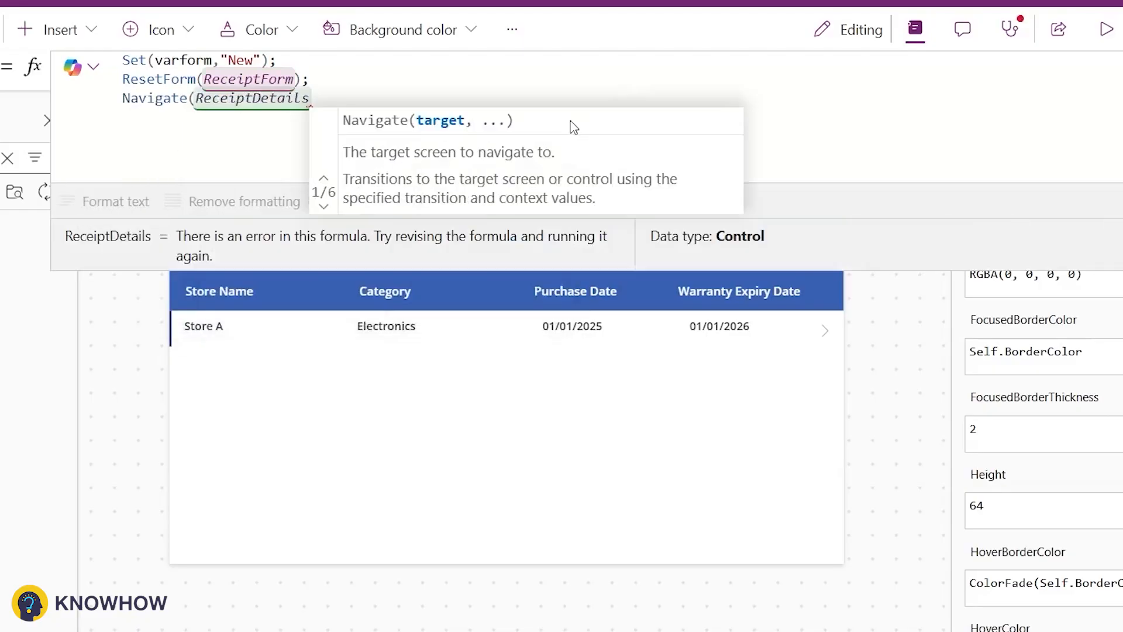
pyautogui.write(');')
pyautogui.hotkey('shift', 'Return')
# Step: Append Navigate(ReceiptDetails); to the gallery arrow icon's OnSelect after Set(varform,"Edit");
pyautogui.click(823, 333)
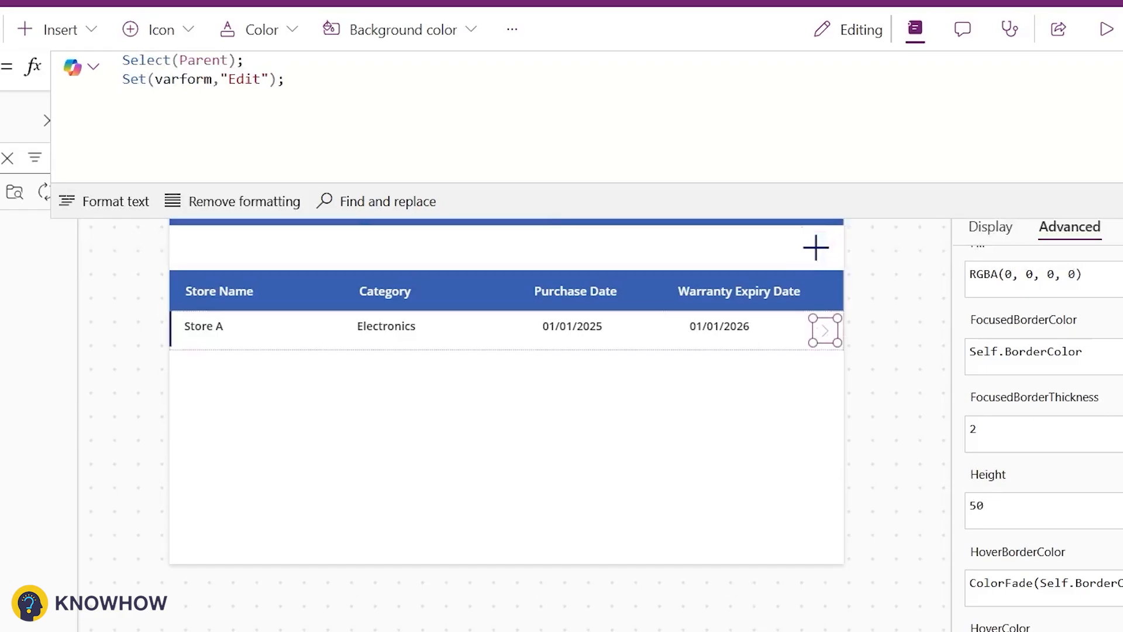
pyautogui.write('Na')
pyautogui.press('Tab')
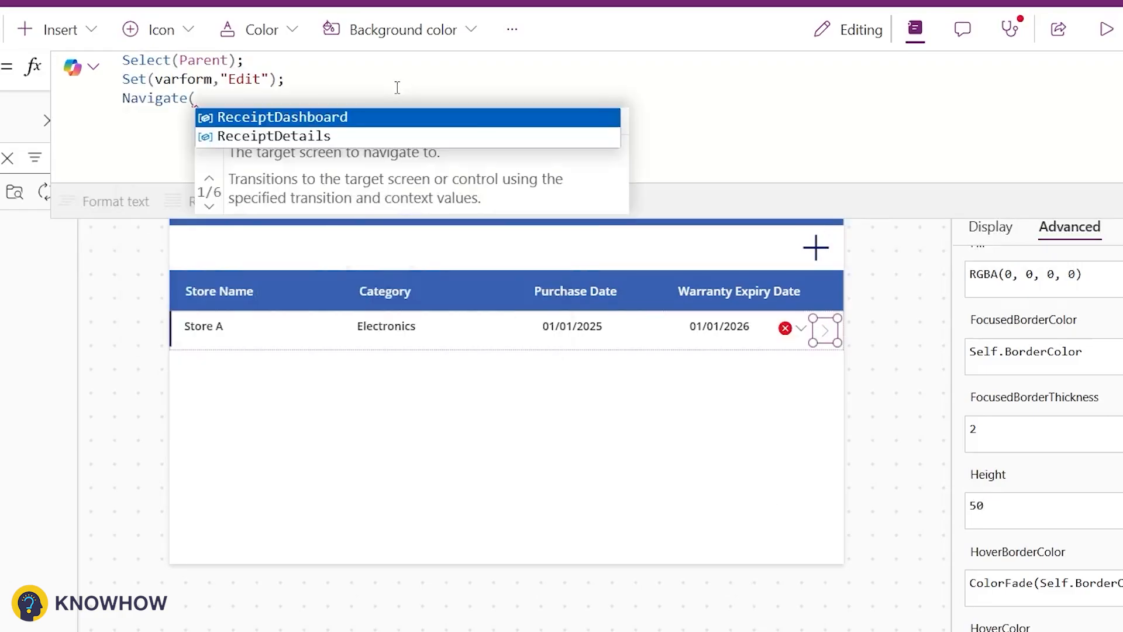
pyautogui.press('Down')
pyautogui.press('Tab')
pyautogui.write(');')
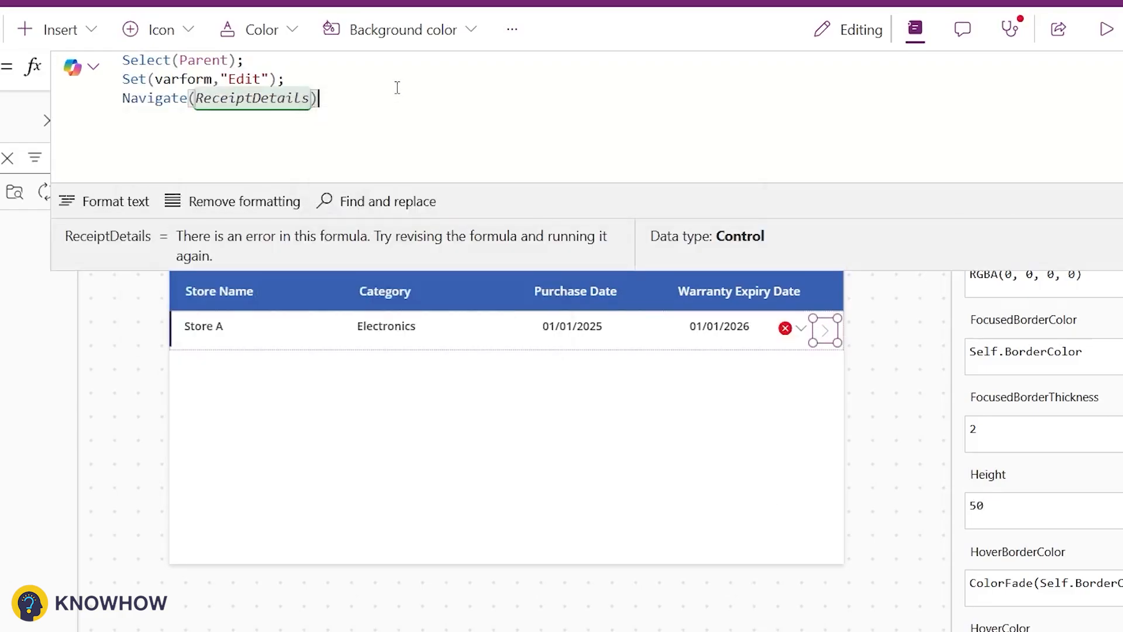
# Step: Preview the app, start a new receipt from the dashboard and enter Store B as the store name
pyautogui.press('F5')
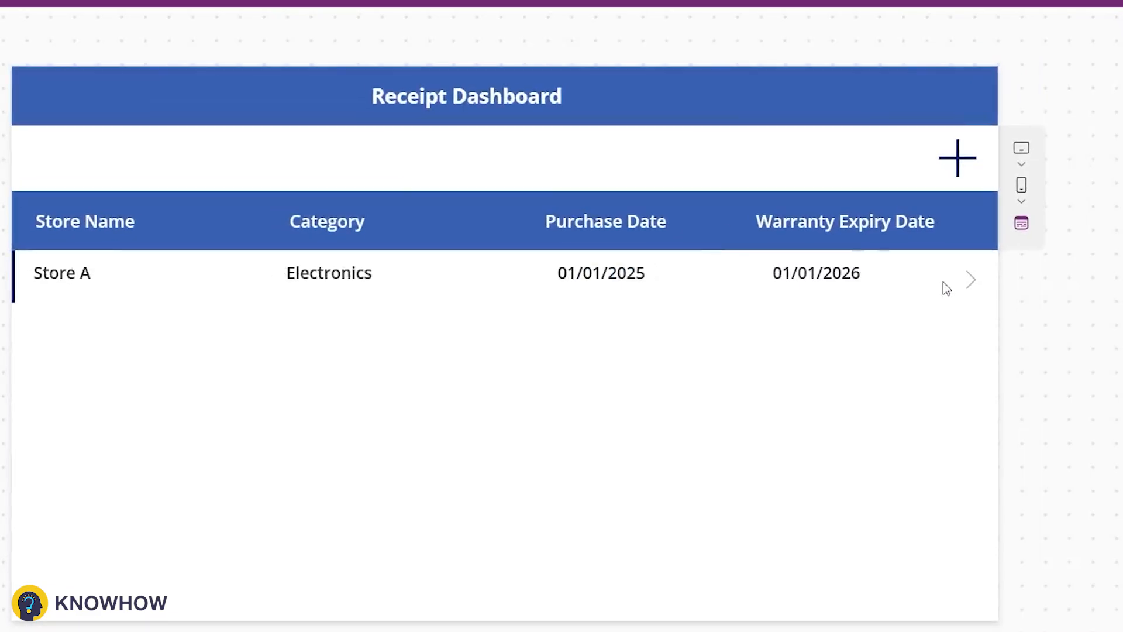
pyautogui.click(958, 160)
pyautogui.click(259, 210)
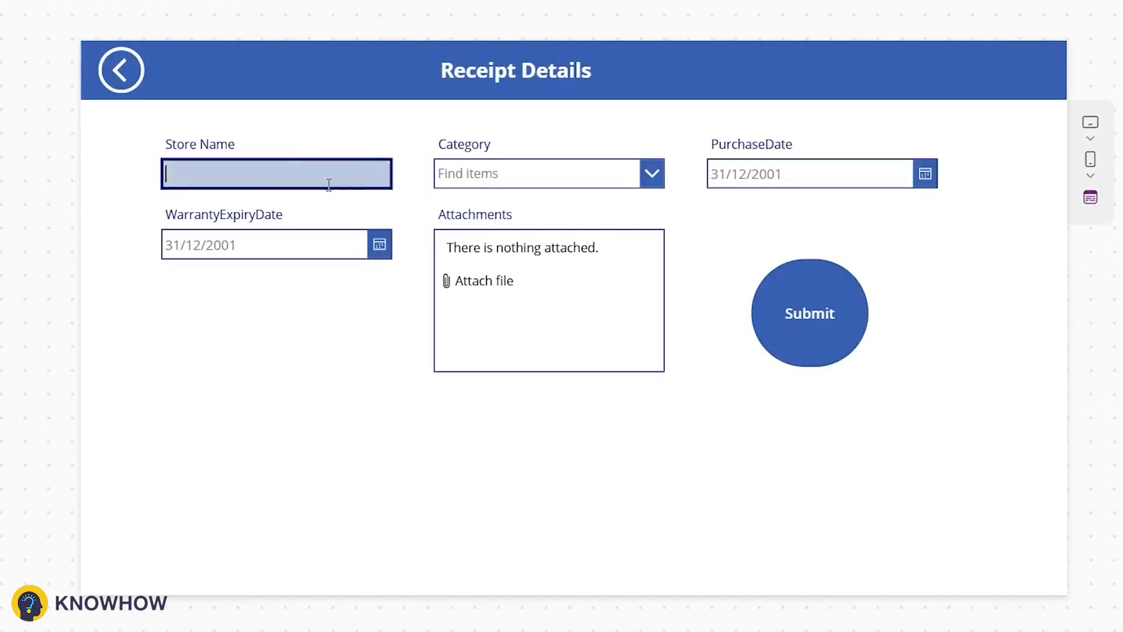
pyautogui.write('Store B')
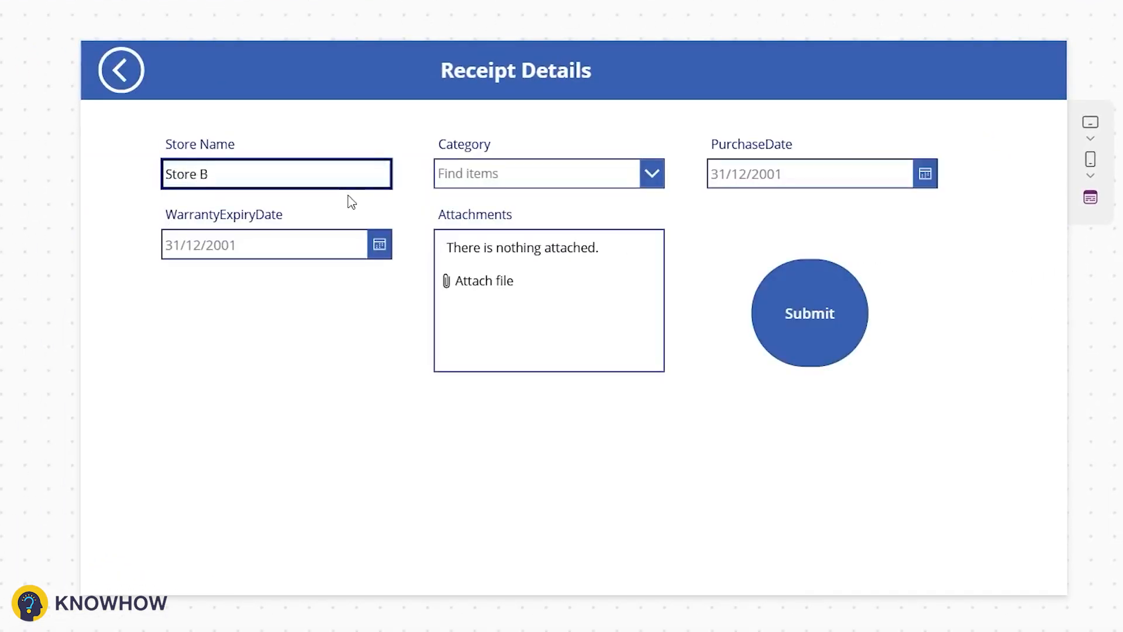
# Step: Choose Groceries as category, set purchase date 08/01/2025 and warranty expiry 13/01/2025, then submit the receipt
pyautogui.click(556, 173)
pyautogui.click(598, 241)
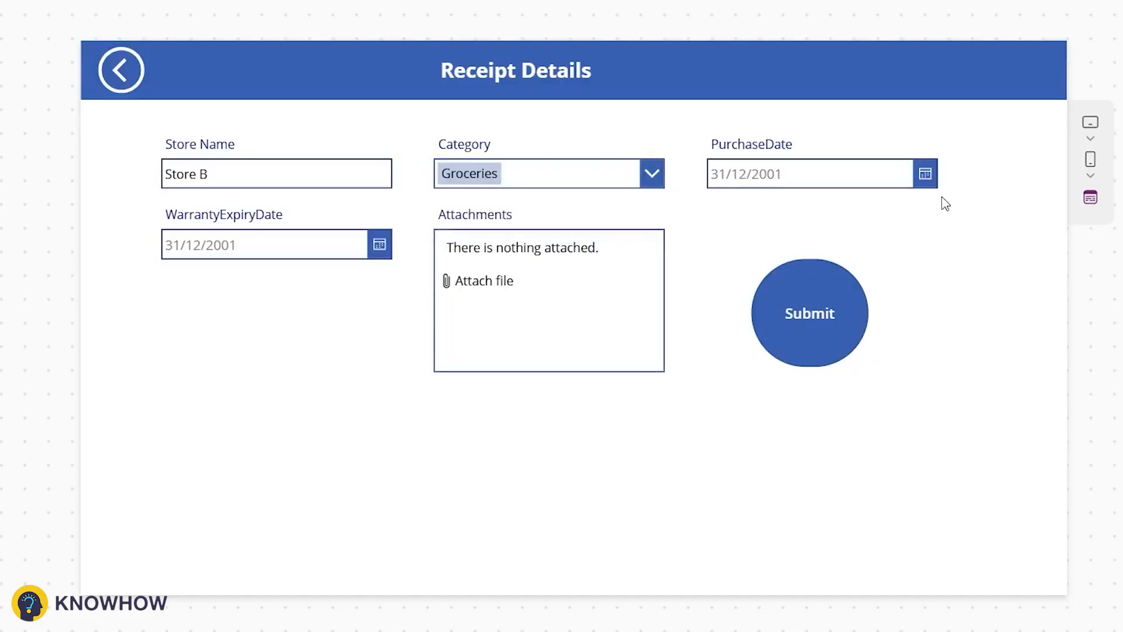
pyautogui.click(924, 173)
pyautogui.click(862, 543)
pyautogui.click(380, 244)
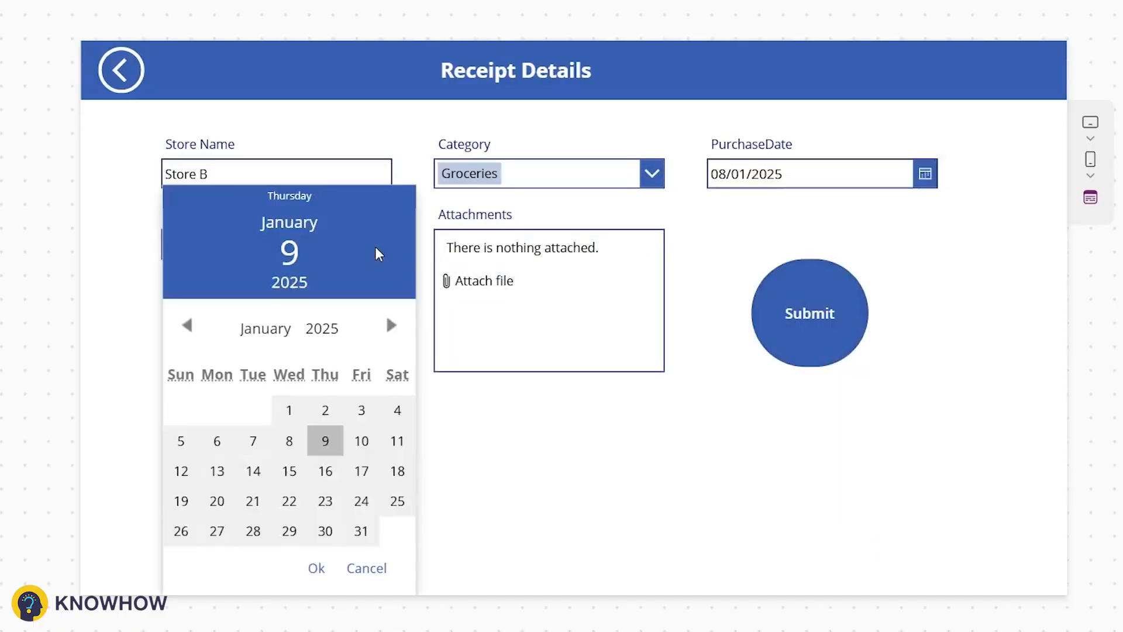
pyautogui.click(217, 471)
pyautogui.click(316, 568)
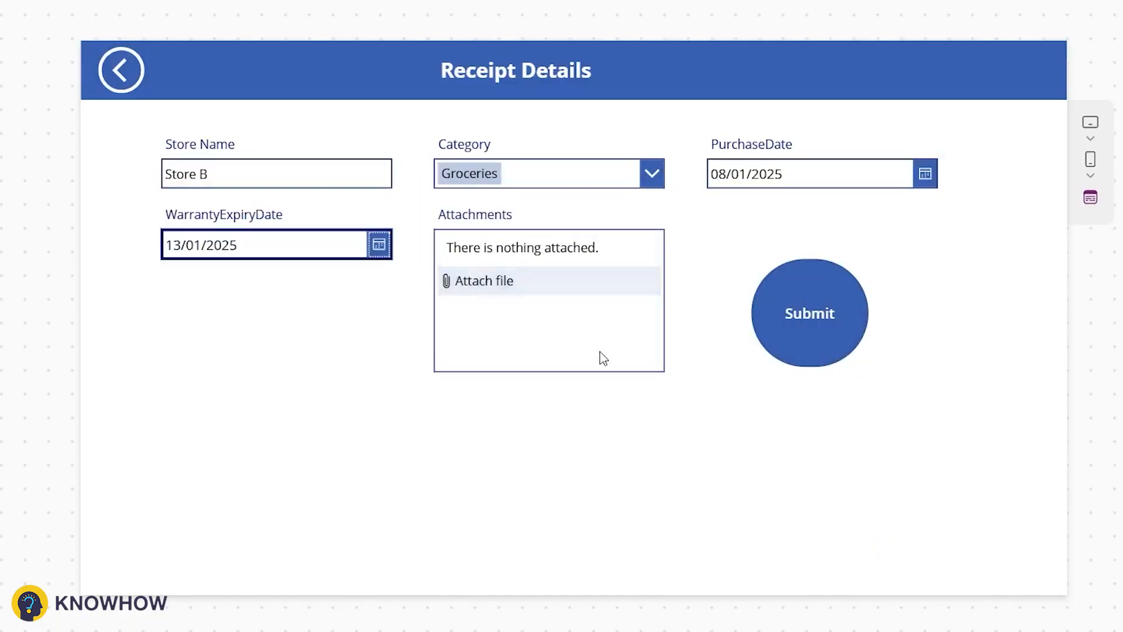
pyautogui.click(786, 359)
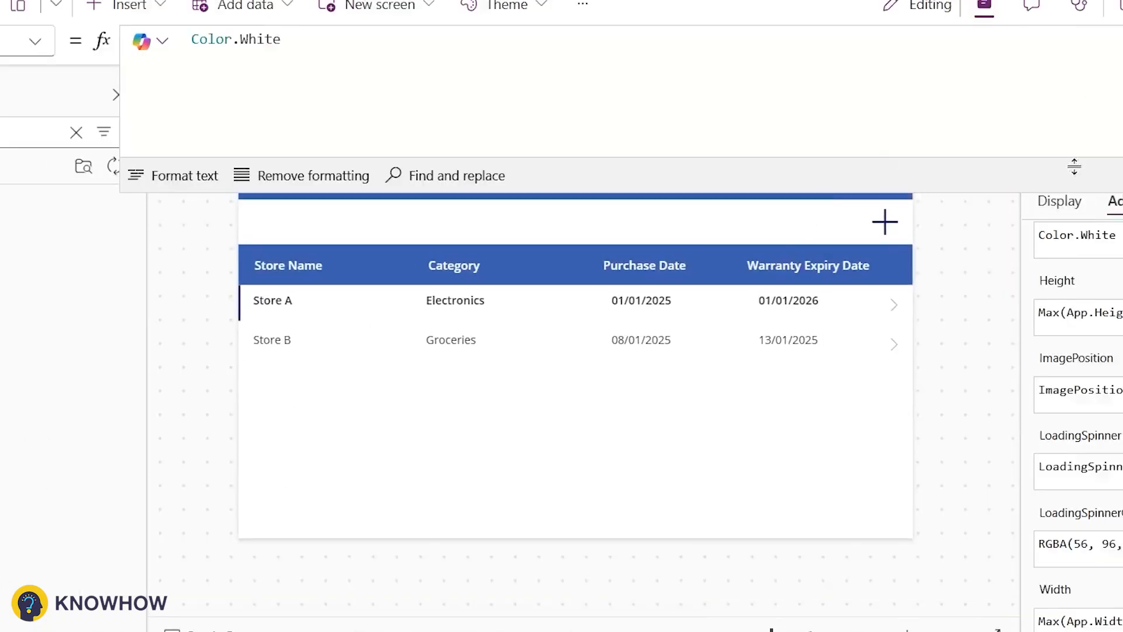
# Step: On the Receipt Details form, set the Store Name card's Required property to true
pyautogui.click(16, 110)
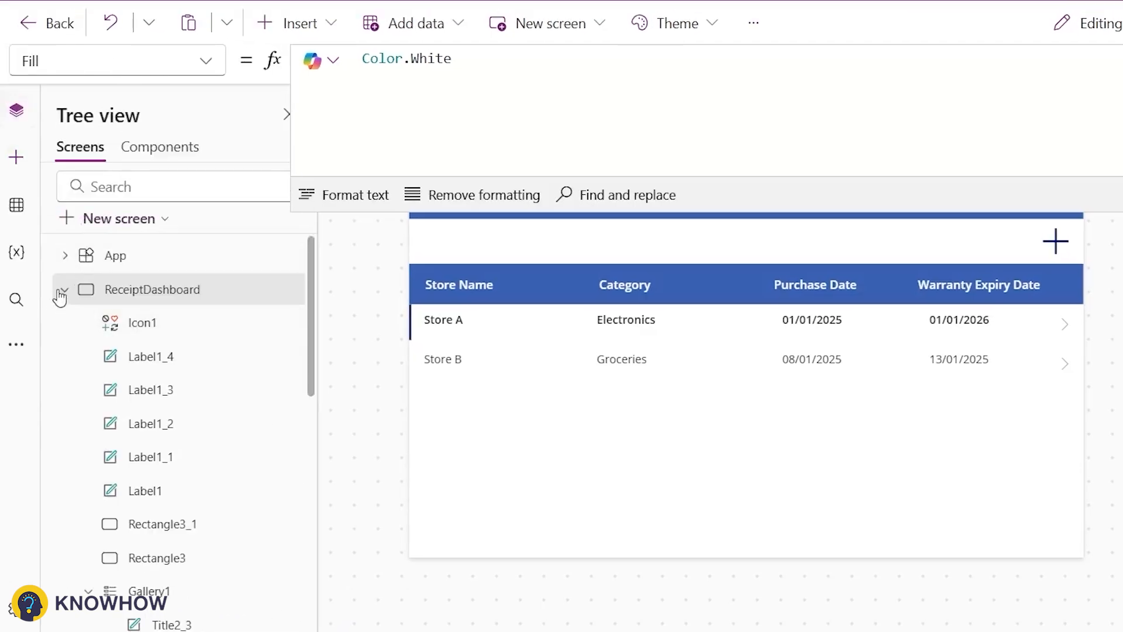
pyautogui.click(64, 289)
pyautogui.click(65, 323)
pyautogui.click(131, 334)
pyautogui.click(544, 325)
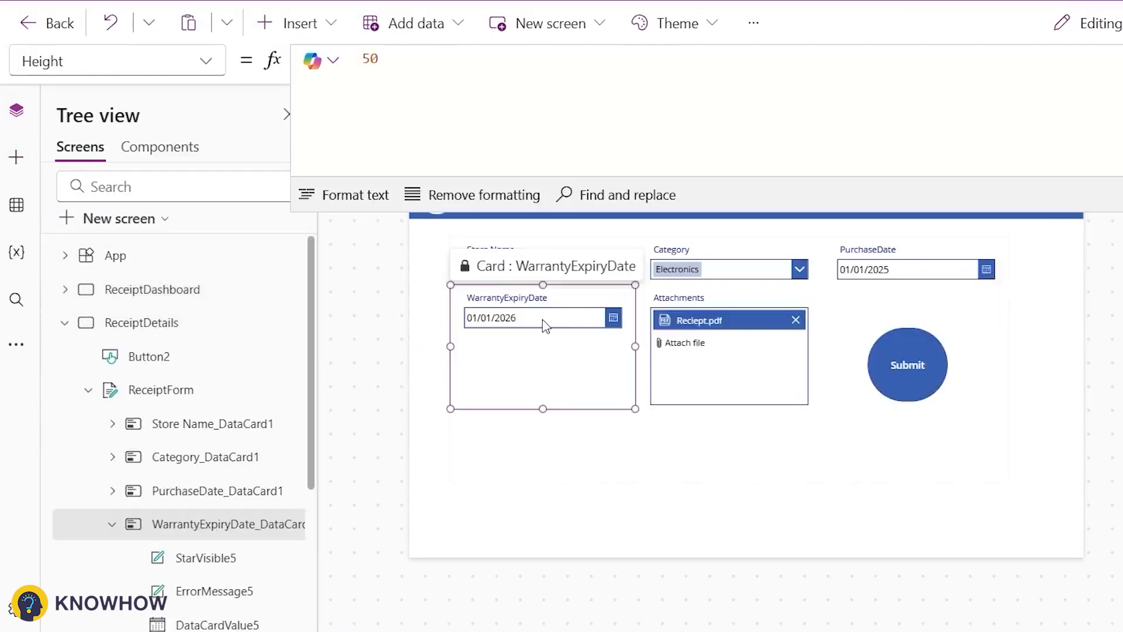
pyautogui.click(750, 416)
pyautogui.click(541, 269)
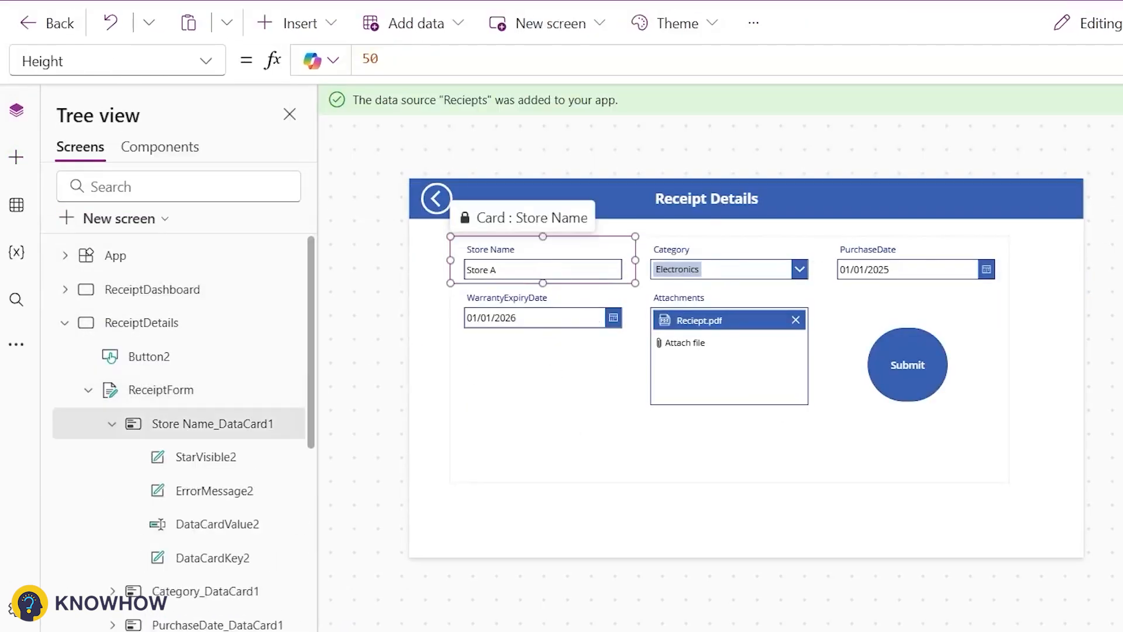
pyautogui.scroll(10, 1054, 394)
pyautogui.click(1004, 266)
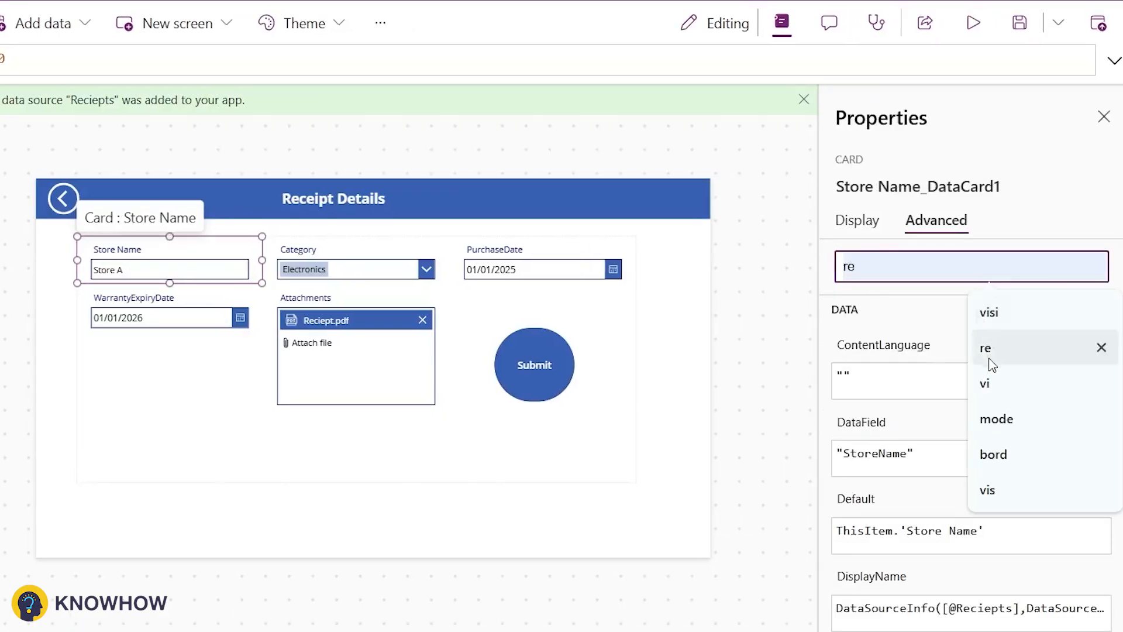
pyautogui.click(1114, 350)
pyautogui.click(1036, 349)
pyautogui.write('true')
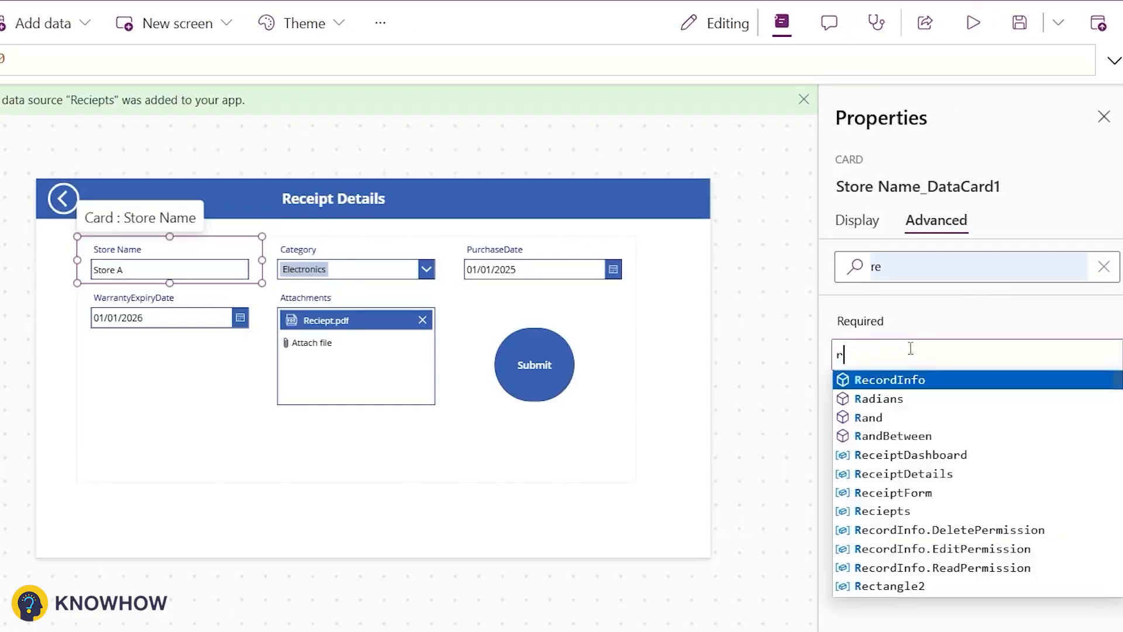
pyautogui.click(176, 214)
# Step: Unlock the Category and PurchaseDate cards and set each card's Required property to true
pyautogui.click(404, 275)
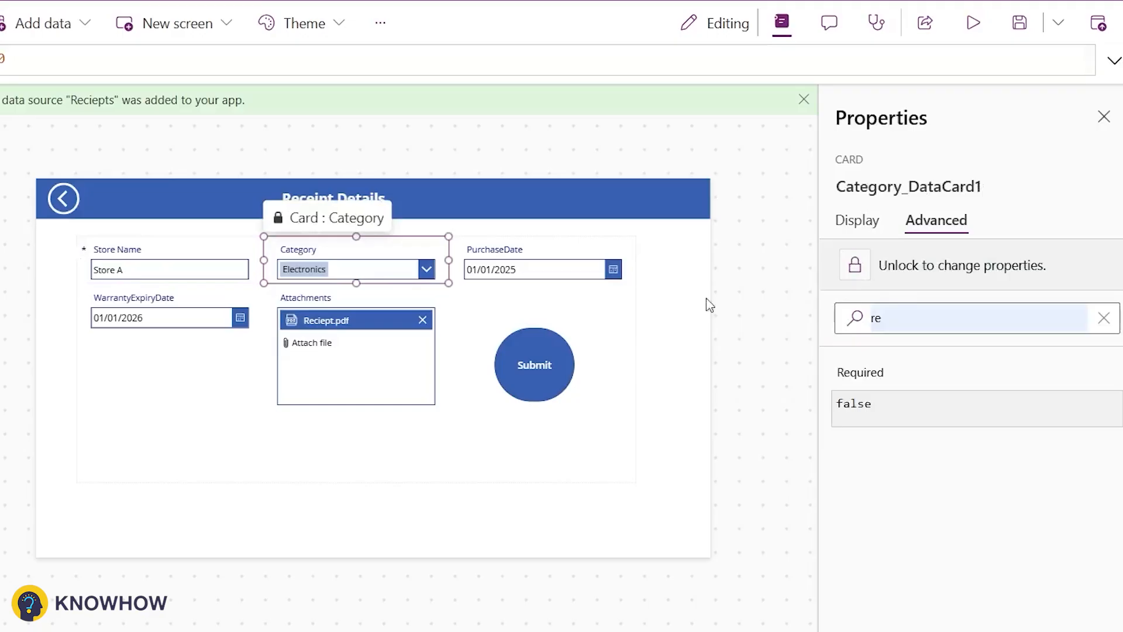
pyautogui.click(847, 285)
pyautogui.doubleClick(881, 363)
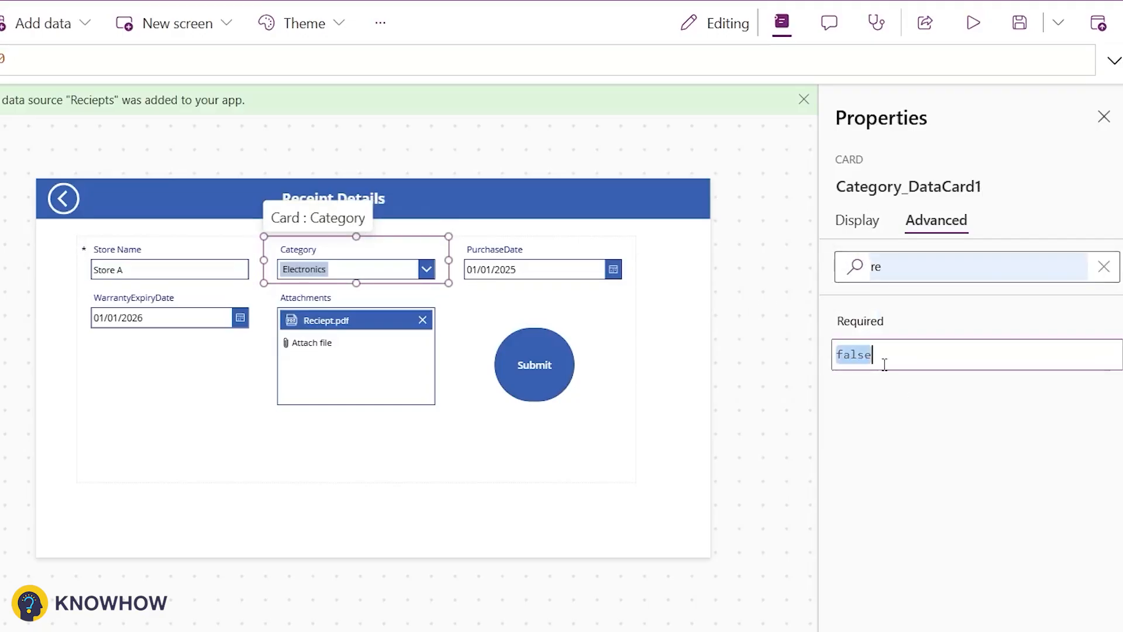
pyautogui.write('true')
pyautogui.click(582, 266)
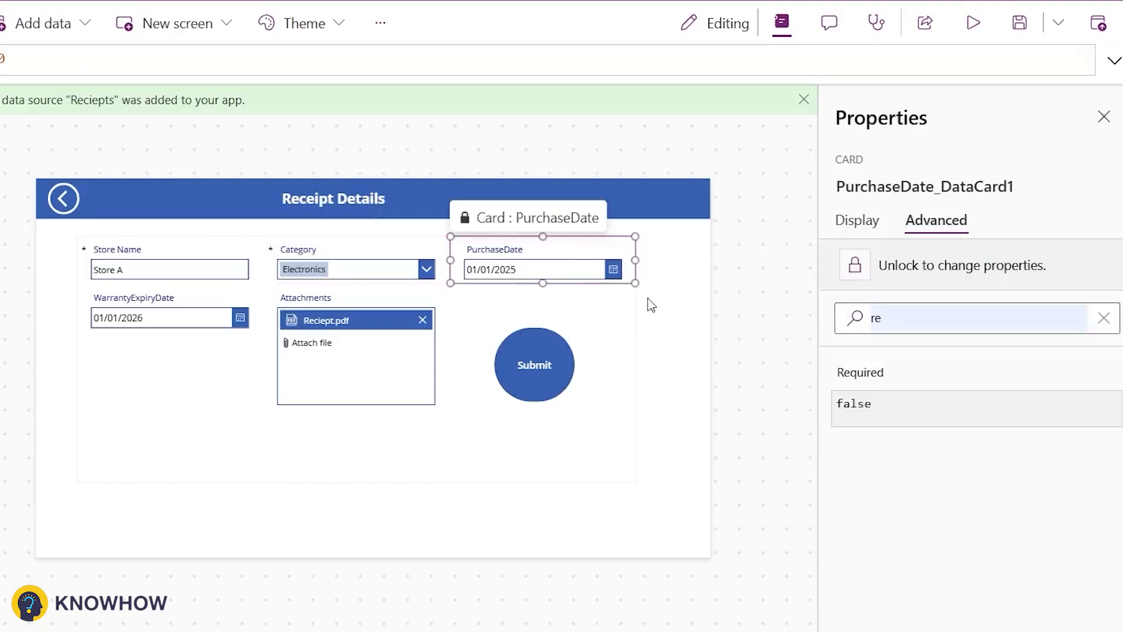
pyautogui.click(854, 265)
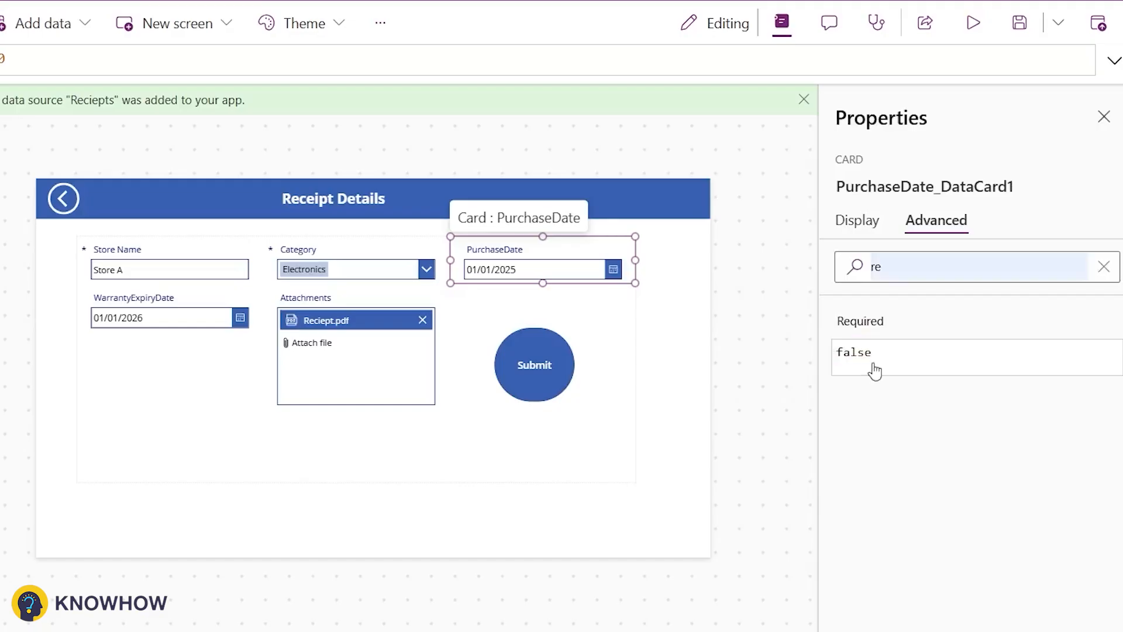
pyautogui.doubleClick(873, 354)
pyautogui.write('true')
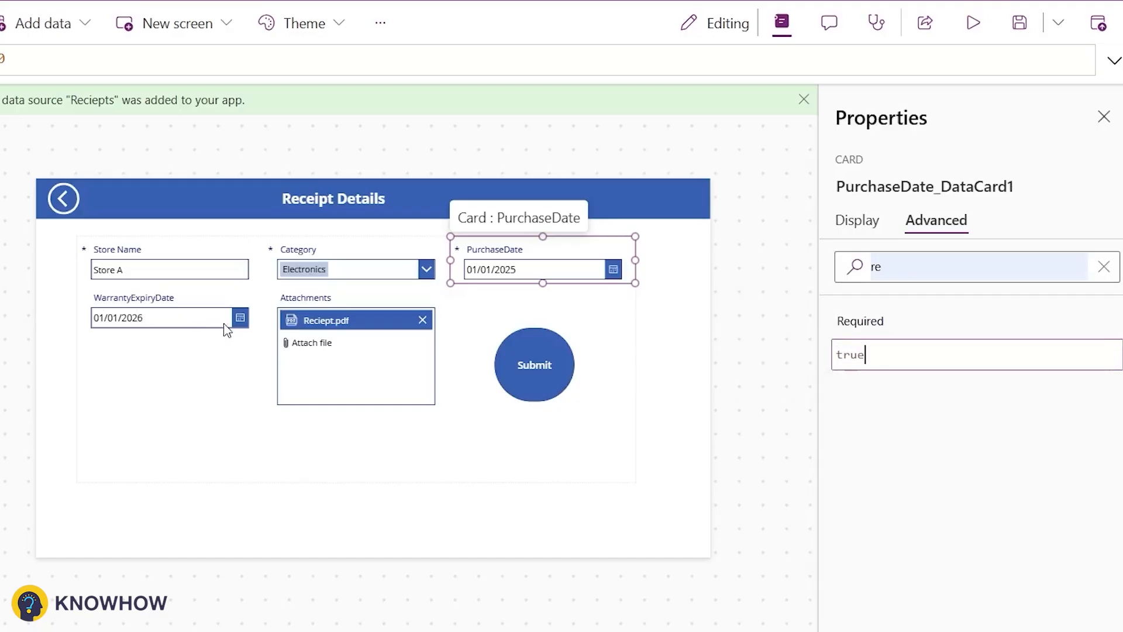
# Step: Unlock the Attachments card and set its Required property to true
pyautogui.click(88, 395)
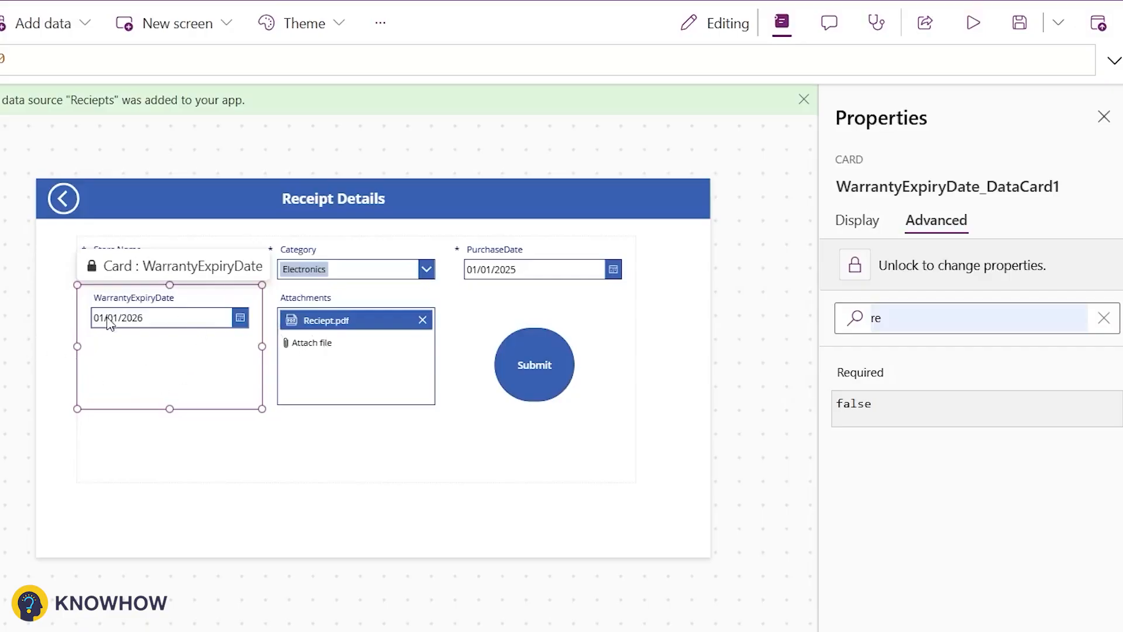
pyautogui.click(319, 380)
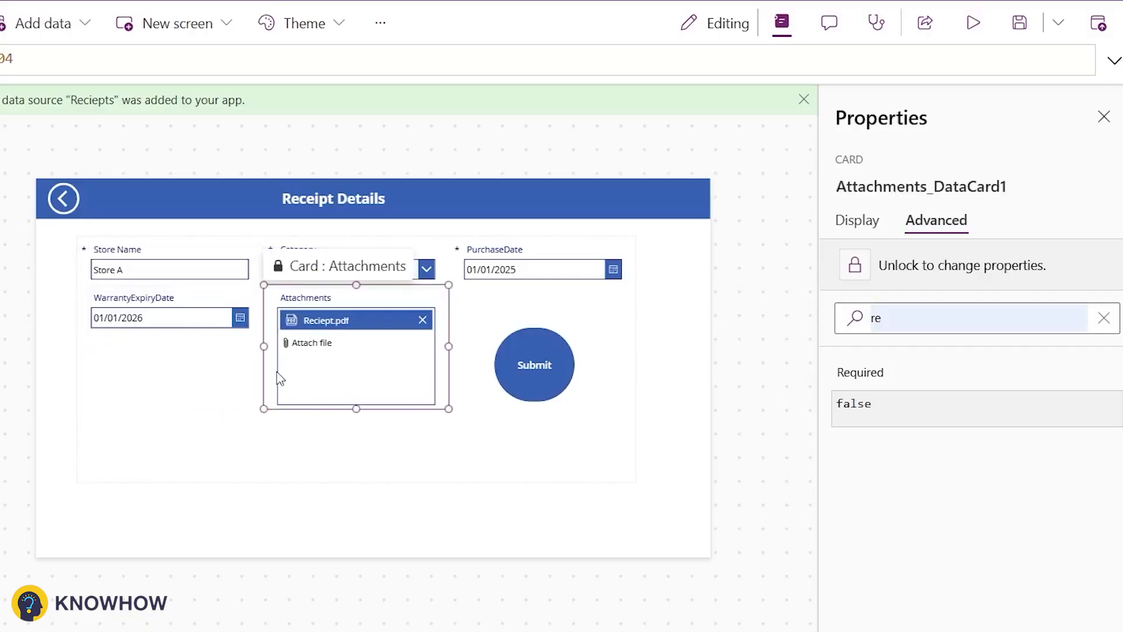
pyautogui.click(854, 265)
pyautogui.doubleClick(875, 356)
pyautogui.write('t')
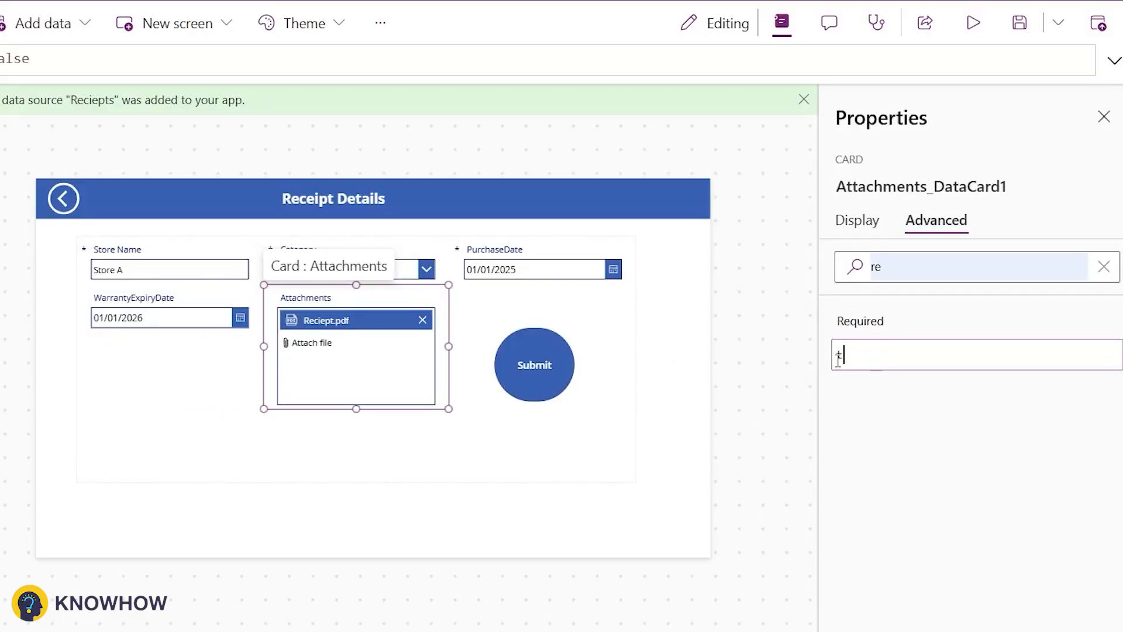
pyautogui.write('rue')
pyautogui.click(865, 442)
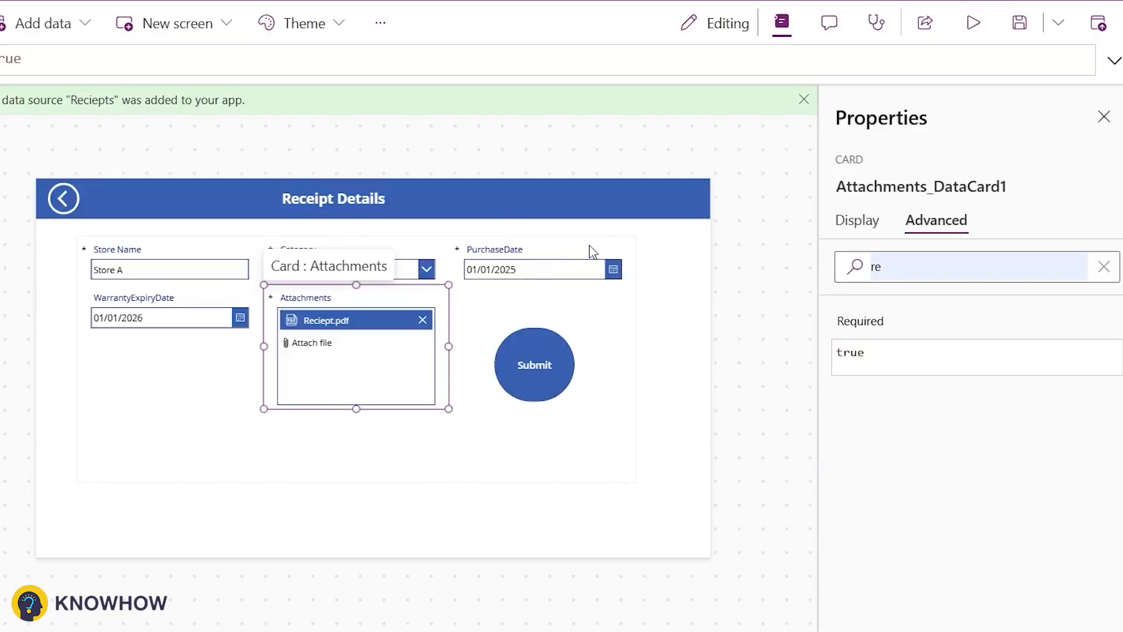
# Step: Set the purchase date picker's OnChange to If(Self.SelectedDate>Today(),Reset(Self))
pyautogui.click(592, 276)
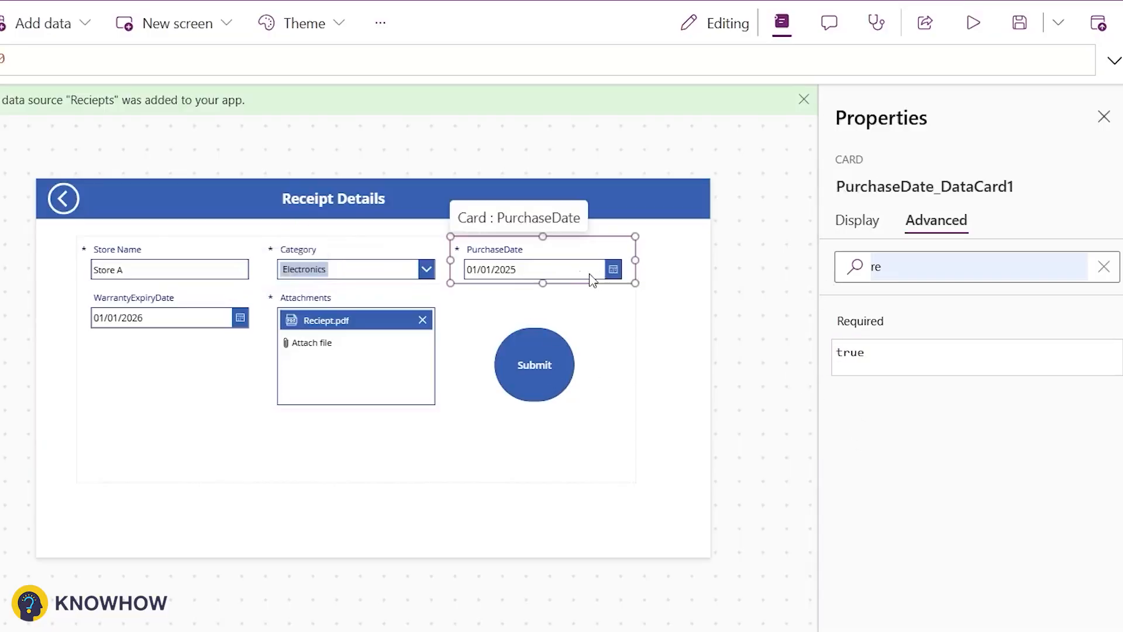
pyautogui.click(1104, 267)
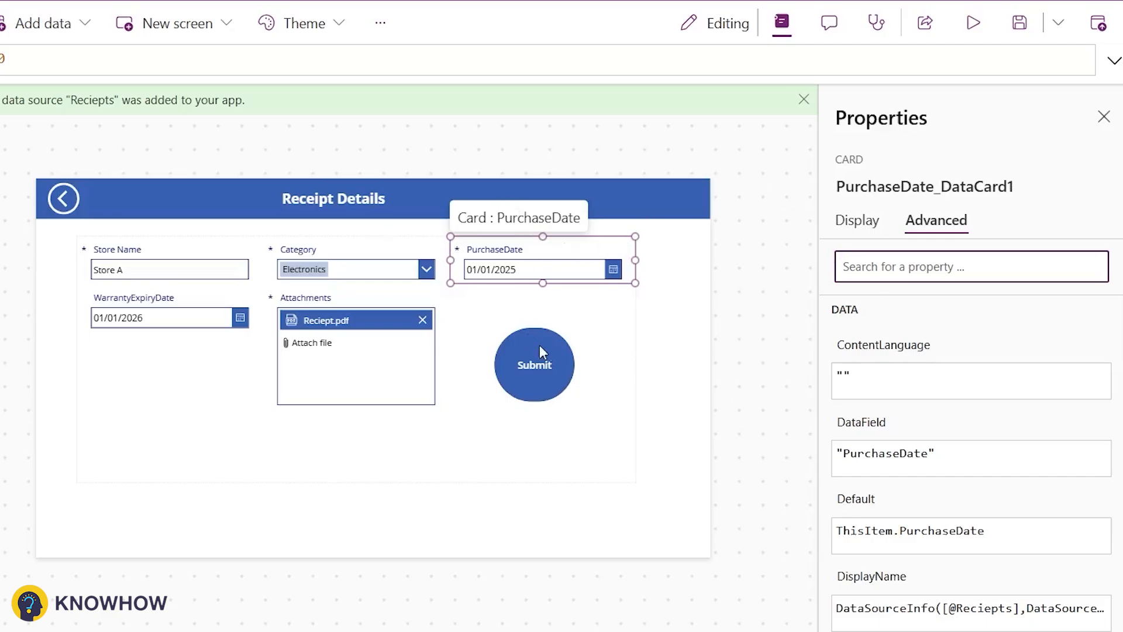
pyautogui.click(522, 275)
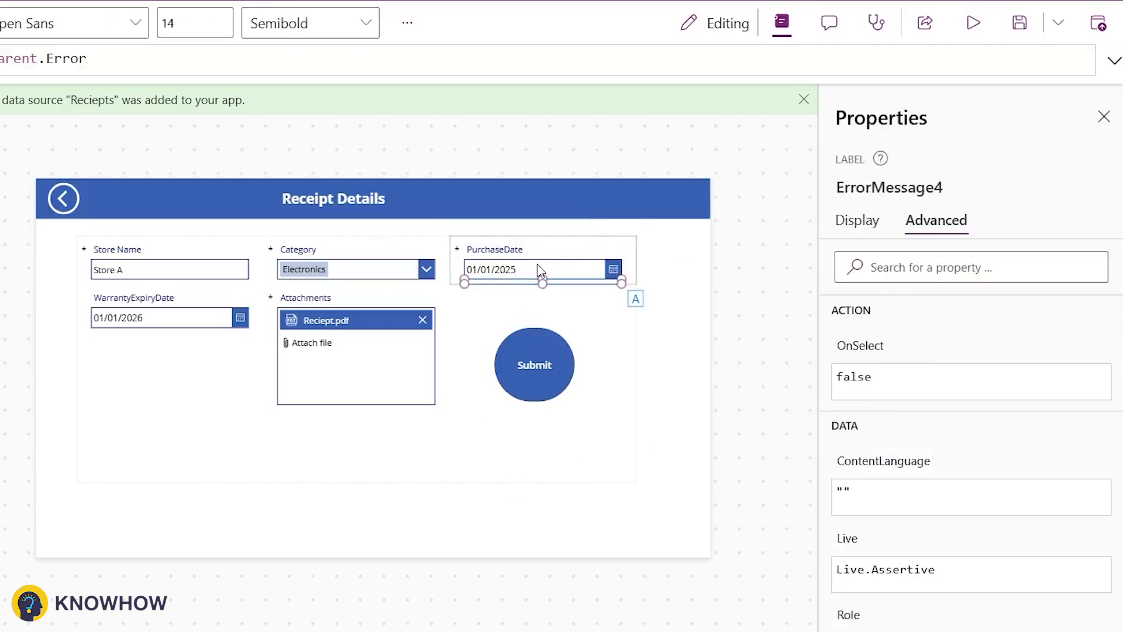
pyautogui.click(535, 266)
pyautogui.click(879, 347)
pyautogui.hotkey('ctrl', 'a')
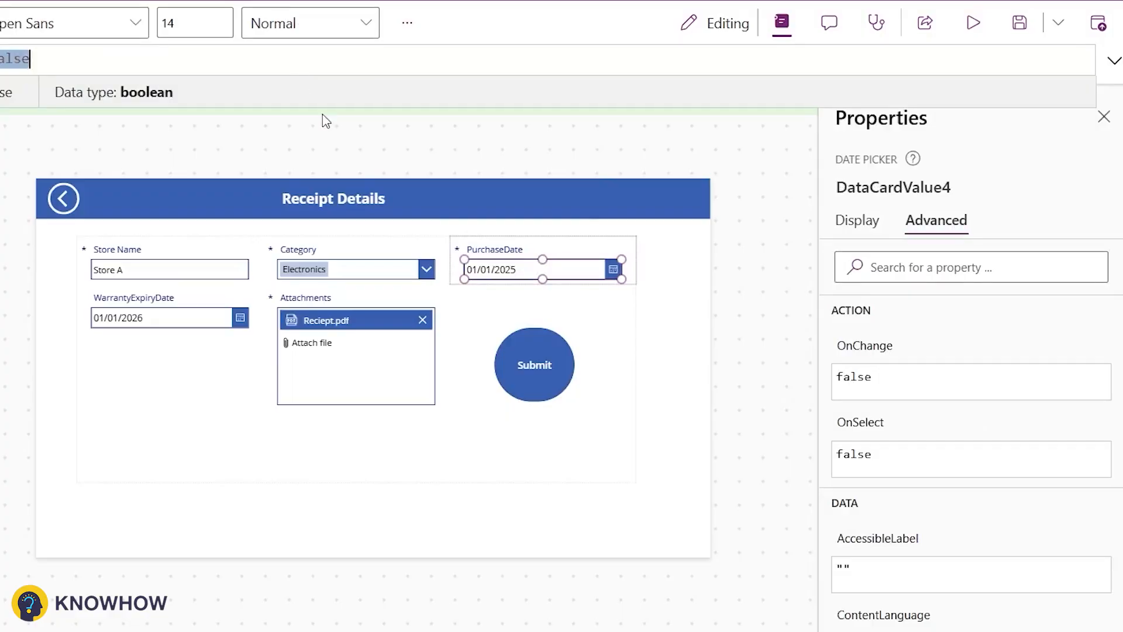
pyautogui.write('If(Se')
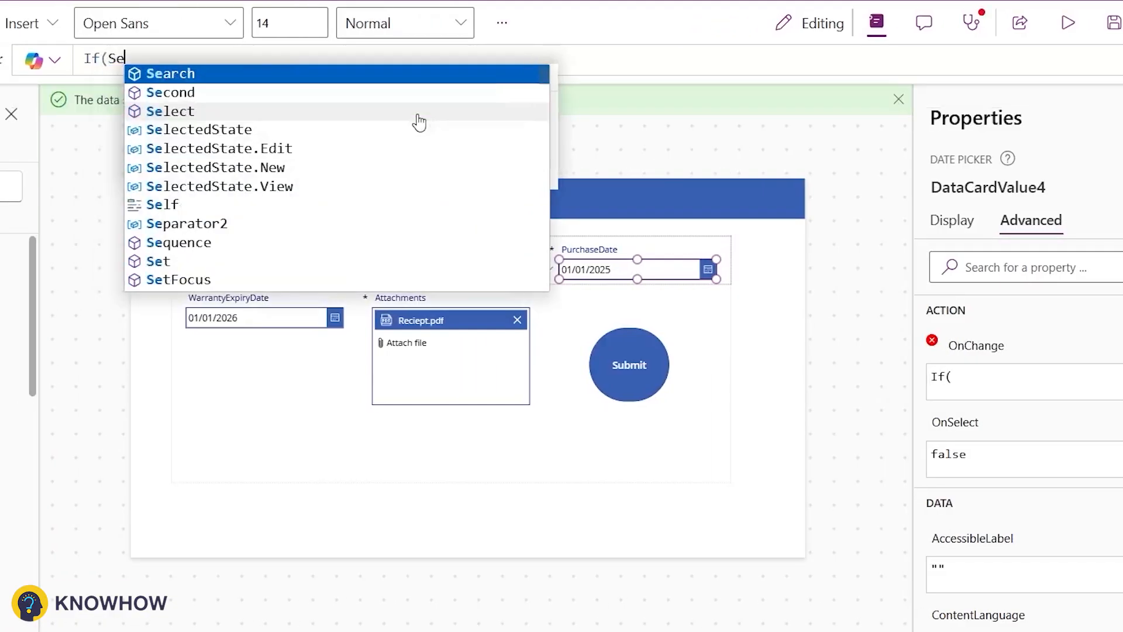
pyautogui.write('lf.')
pyautogui.press('Tab')
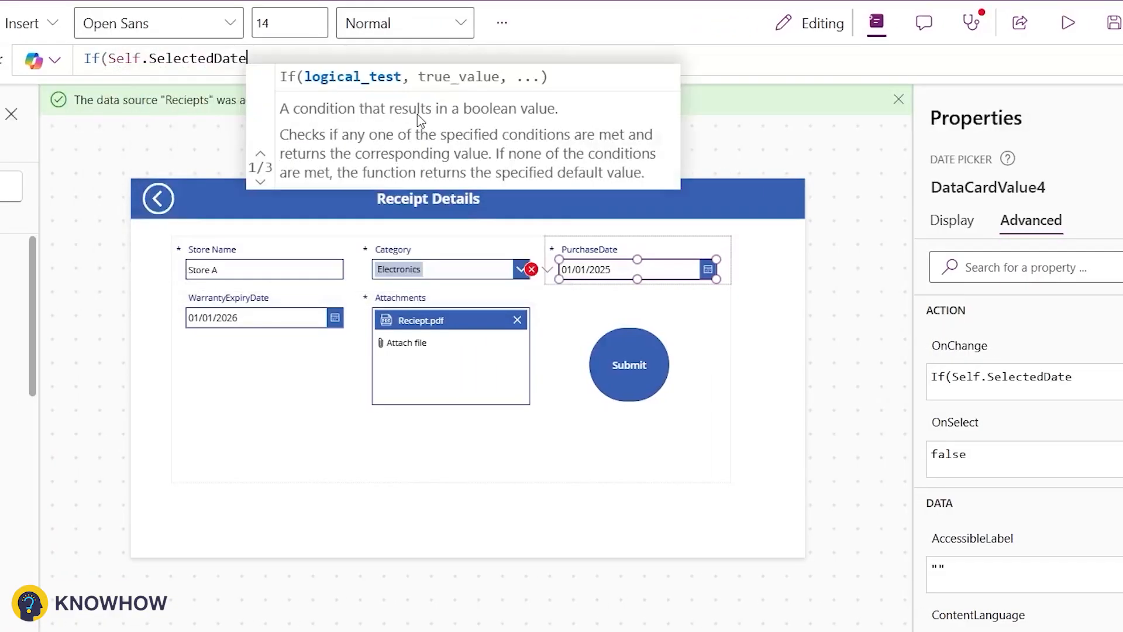
pyautogui.write('>Tod')
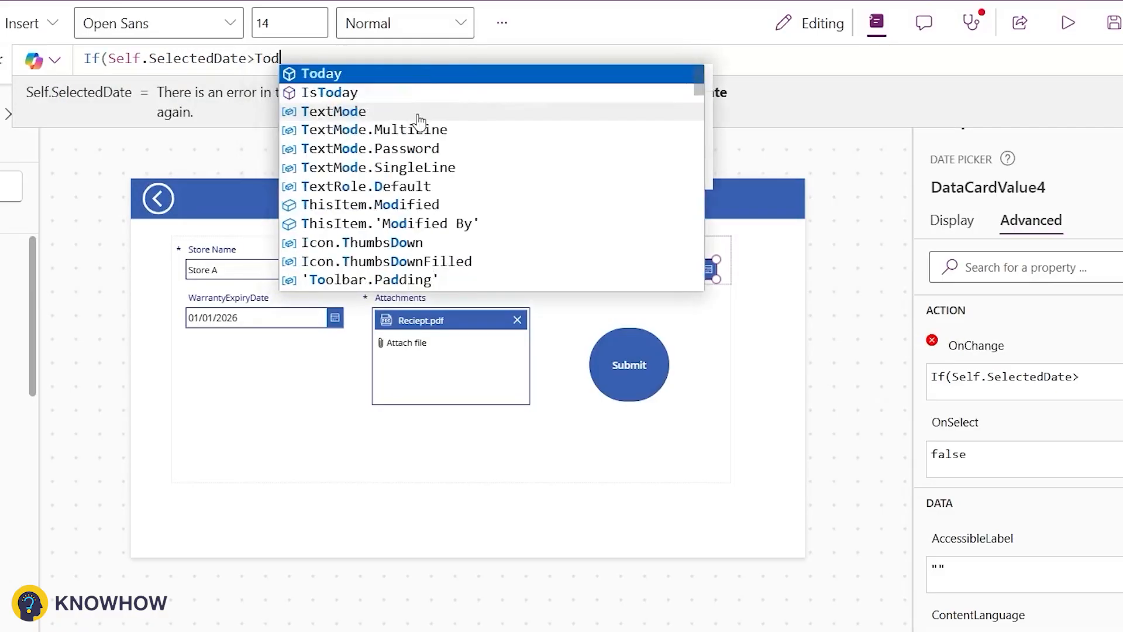
pyautogui.write('ay(),Reset(Self))')
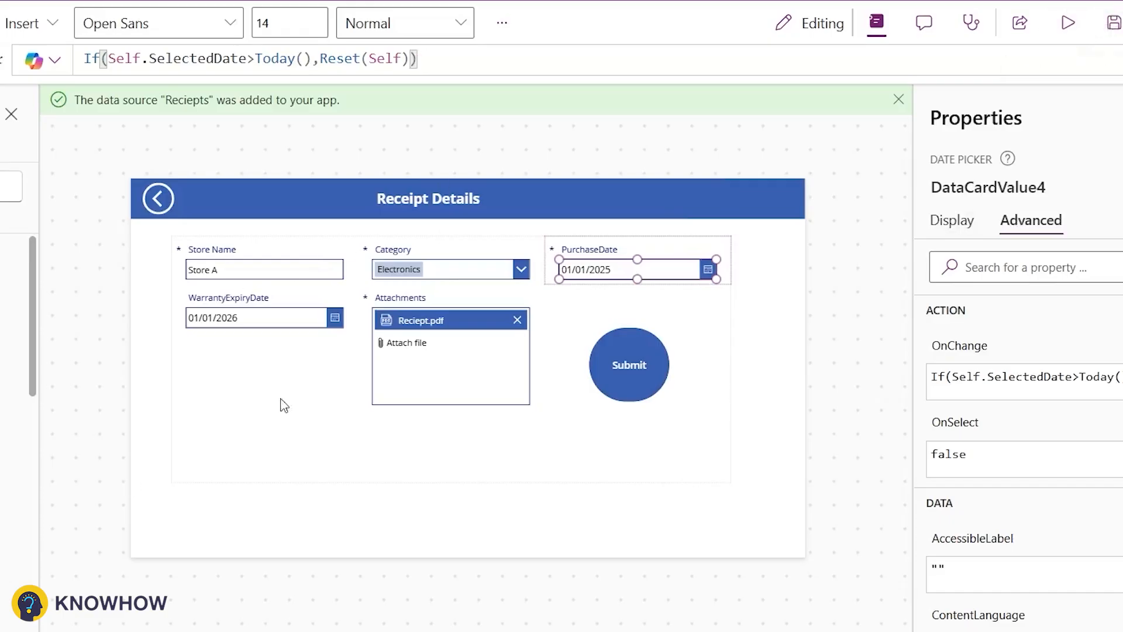
# Step: Preview the app, open Store B's receipt and test picking a new purchase date in its date picker
pyautogui.click(1068, 23)
pyautogui.click(89, 60)
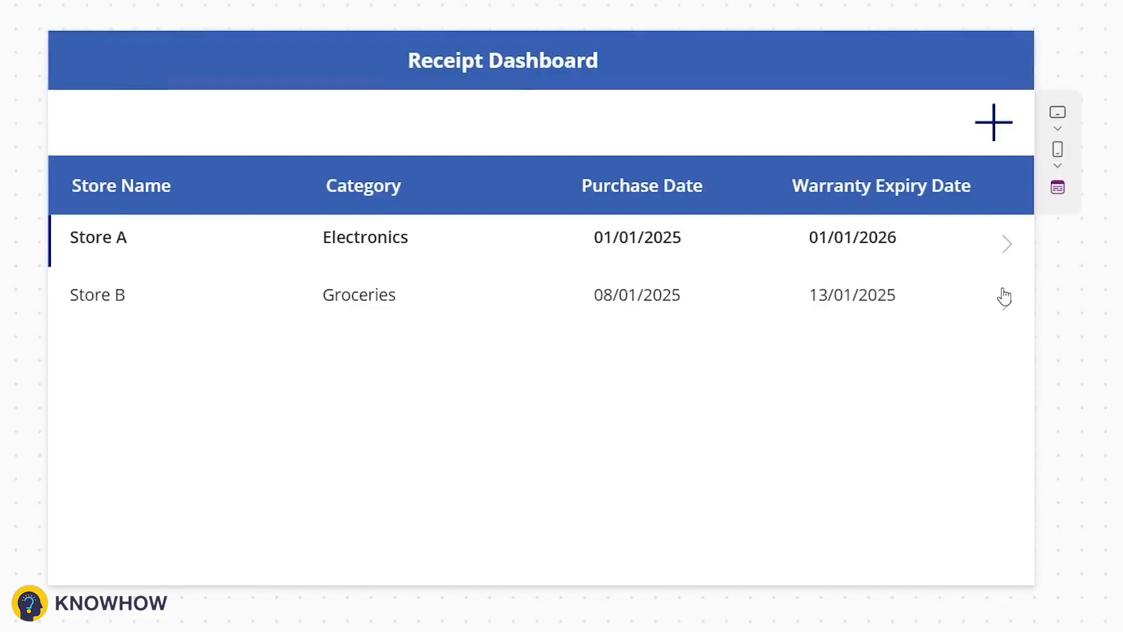
pyautogui.click(1007, 301)
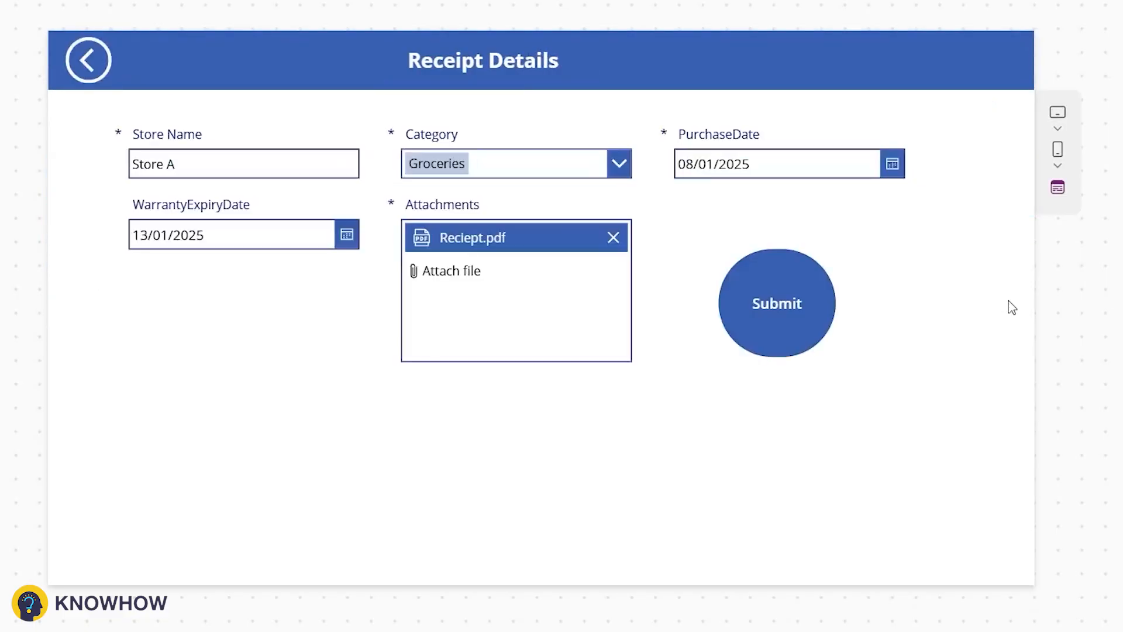
pyautogui.click(892, 164)
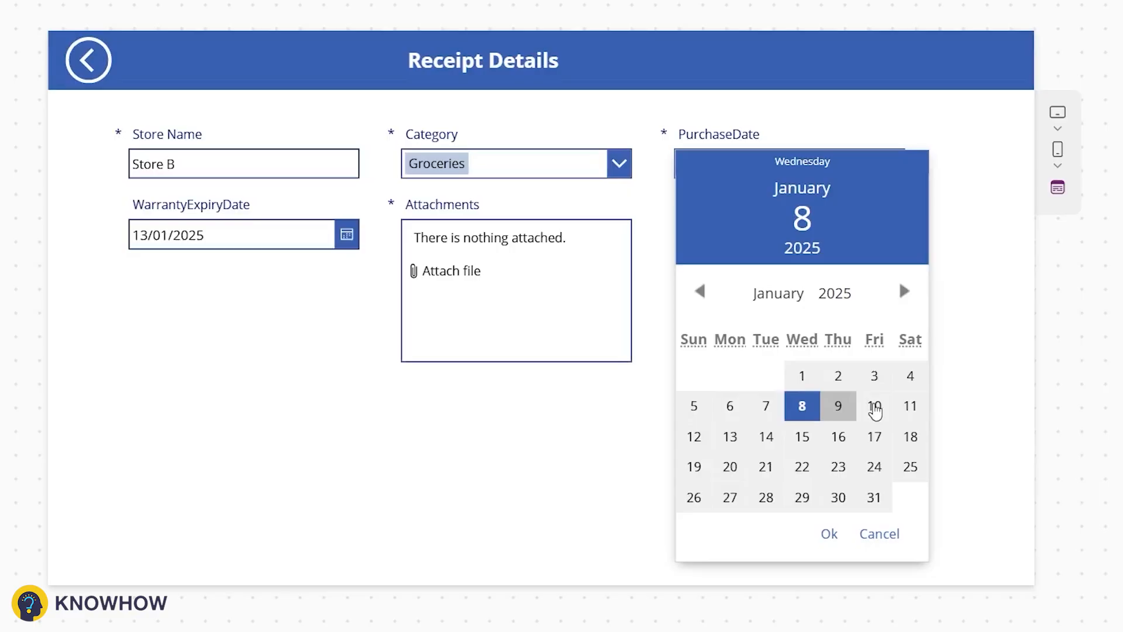
pyautogui.click(875, 410)
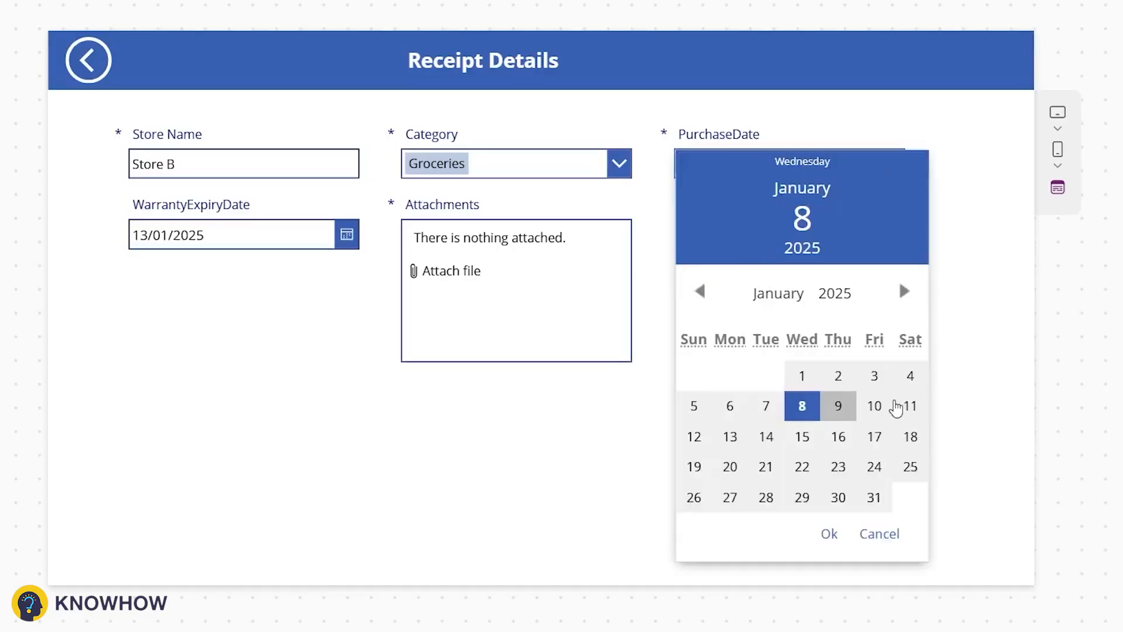
pyautogui.click(910, 406)
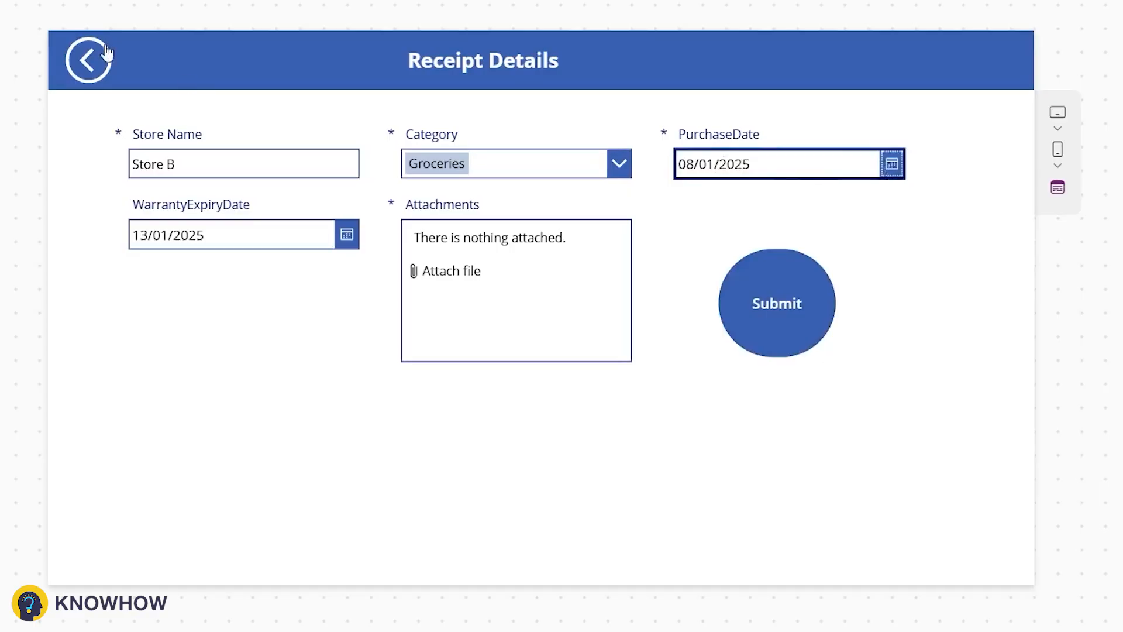
pyautogui.click(106, 52)
# Step: Open a new receipt form in preview and test choosing a purchase date, then return to the dashboard
pyautogui.click(994, 123)
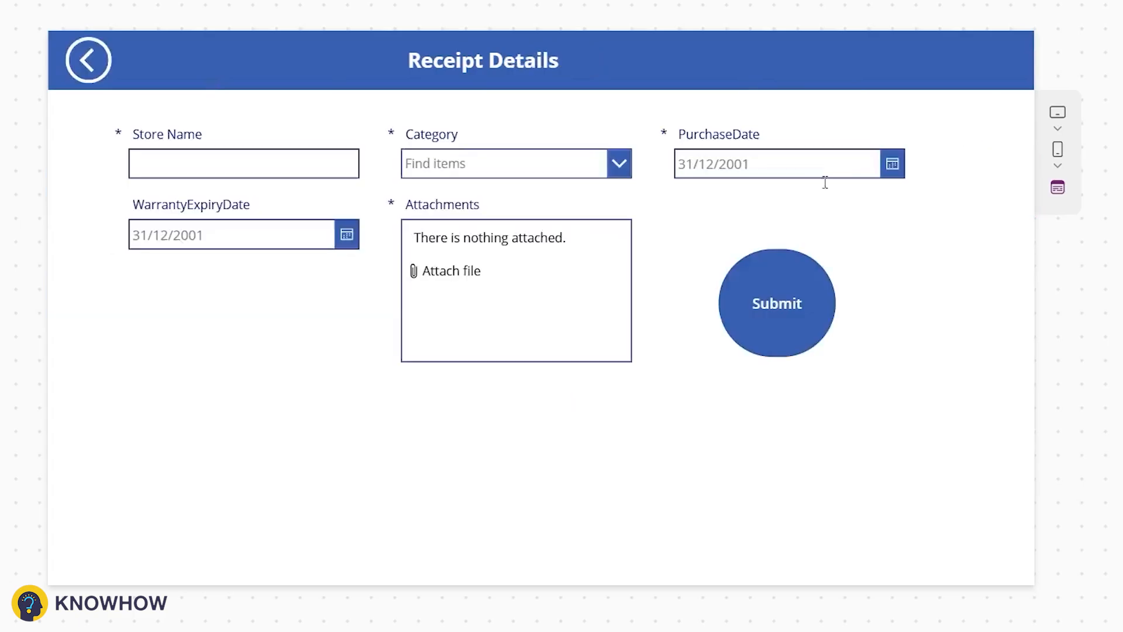
pyautogui.click(893, 164)
pyautogui.click(873, 404)
pyautogui.click(839, 534)
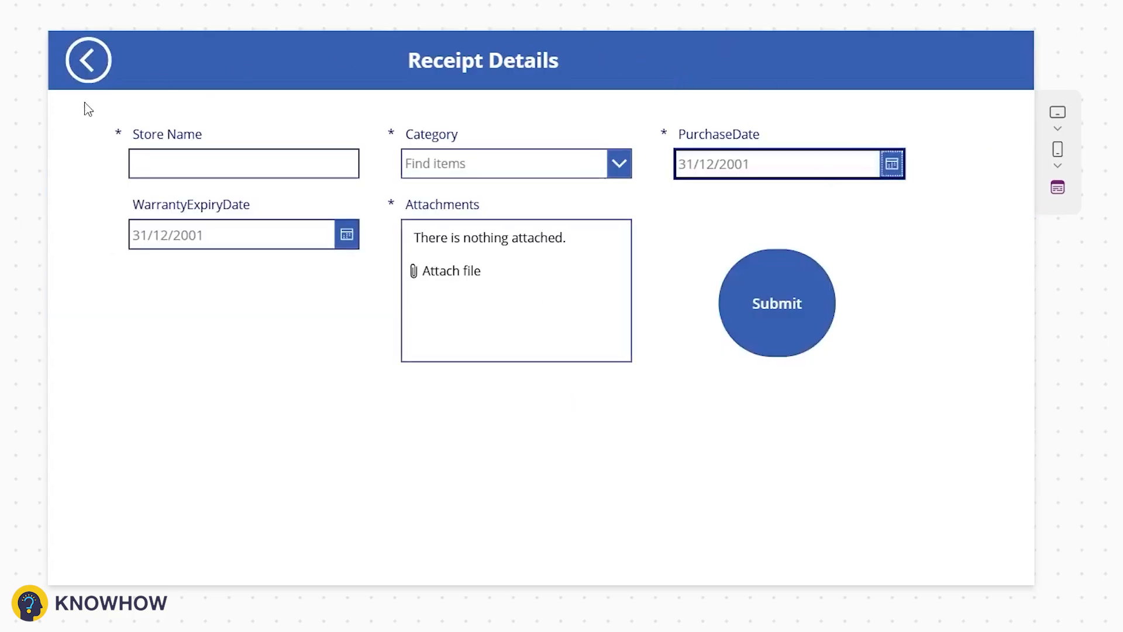
pyautogui.click(88, 60)
# Step: Open Store B's receipt, submit it, attach Reciept.pdf, submit again, and exit the preview
pyautogui.click(1004, 305)
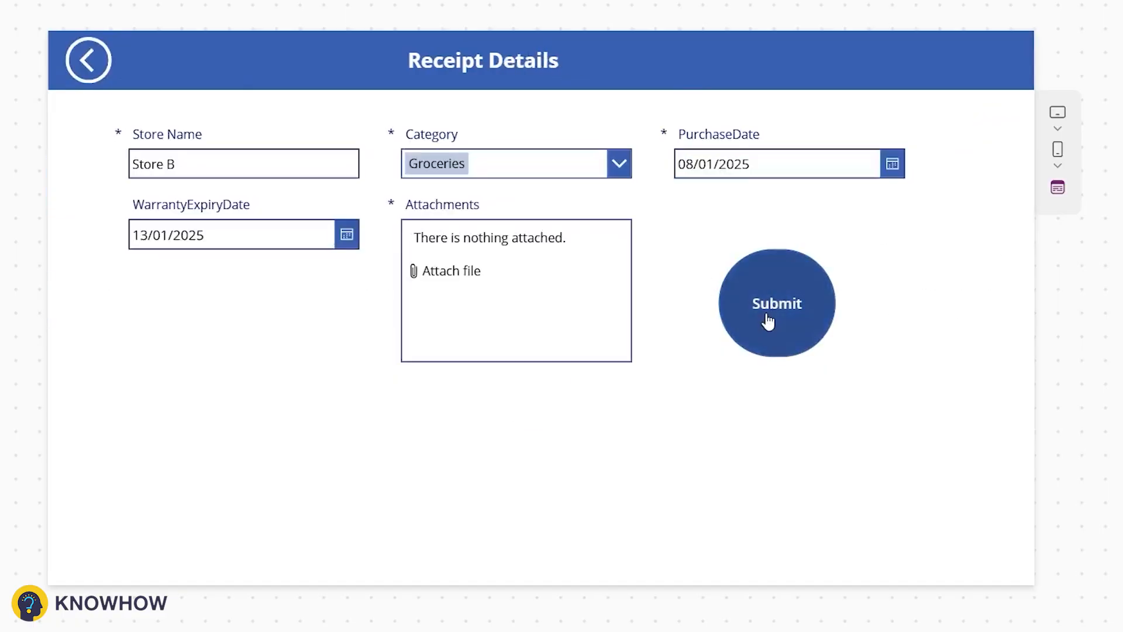
pyautogui.click(768, 320)
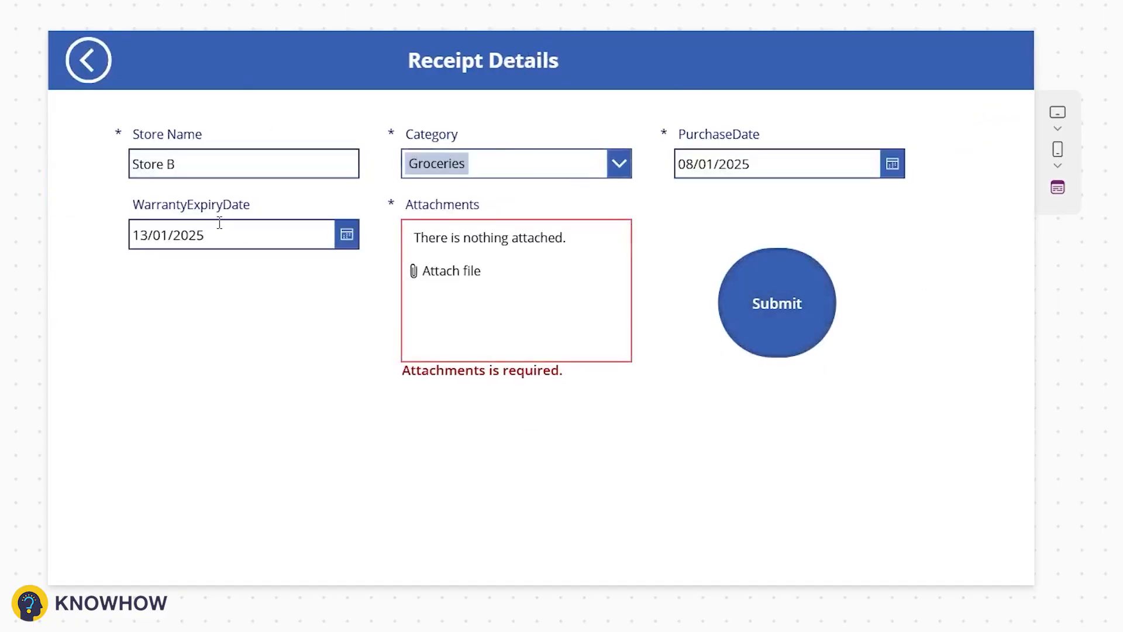
pyautogui.click(437, 282)
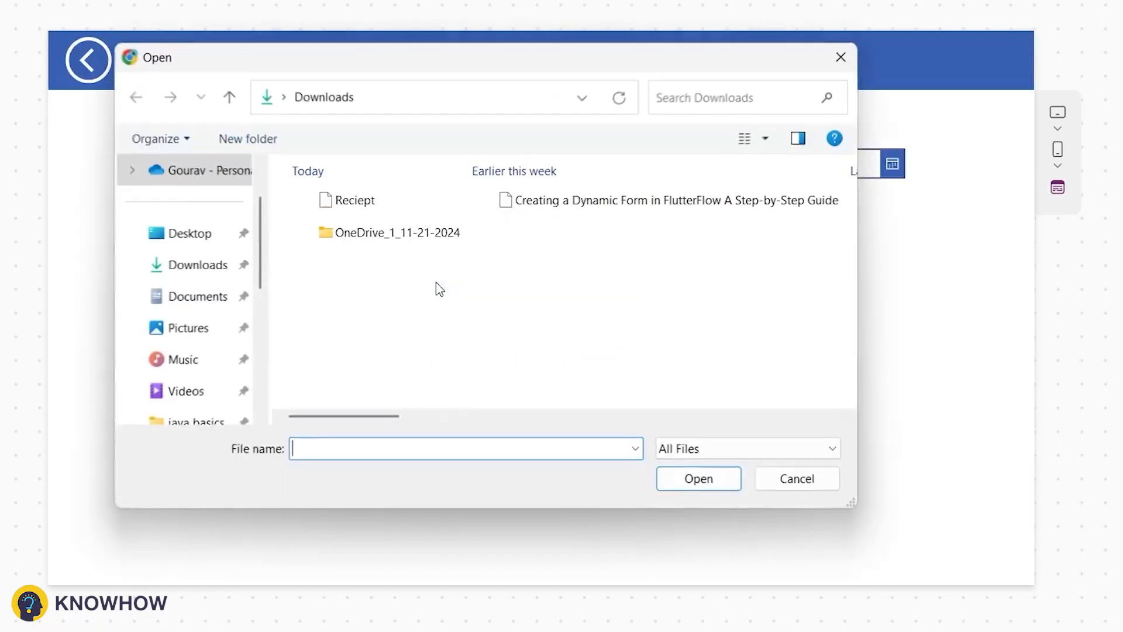
pyautogui.doubleClick(400, 209)
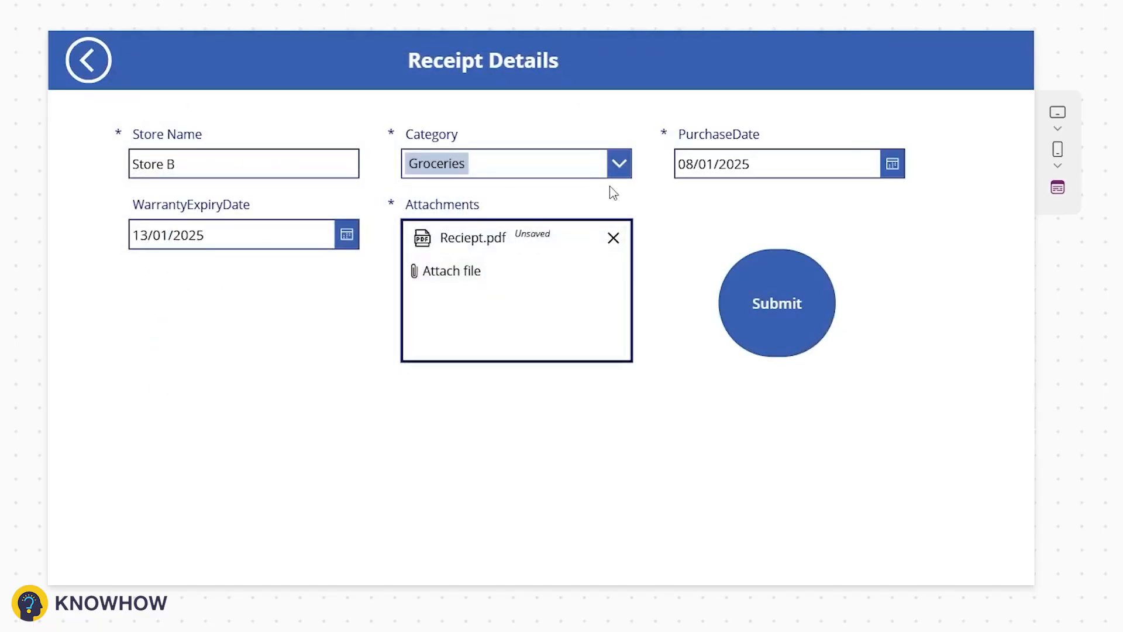
pyautogui.click(812, 297)
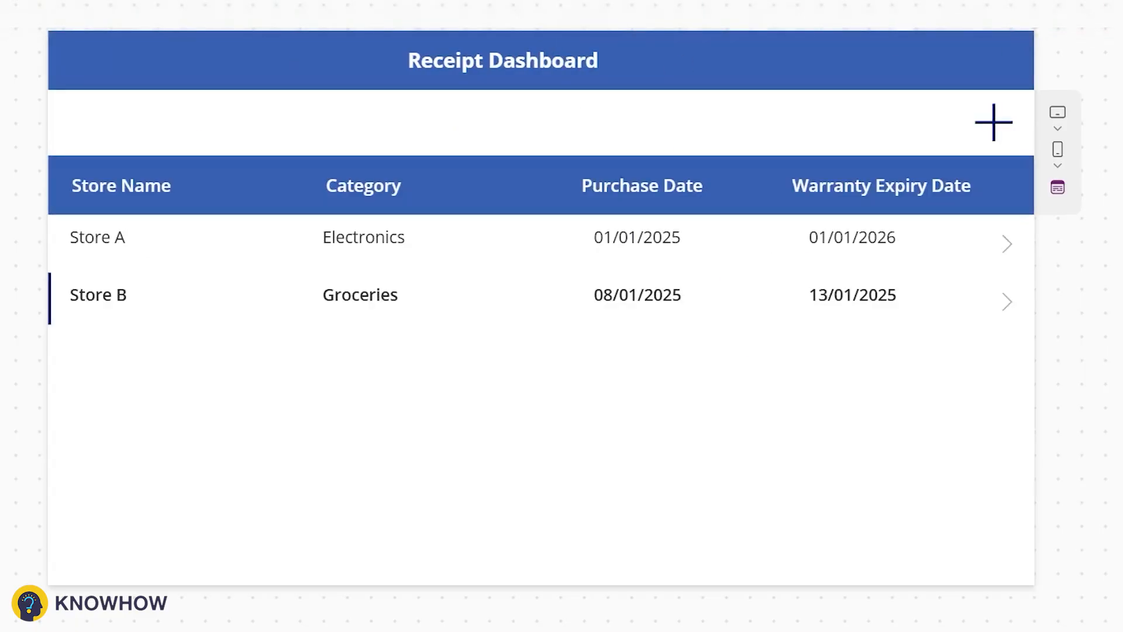
pyautogui.press('Escape')
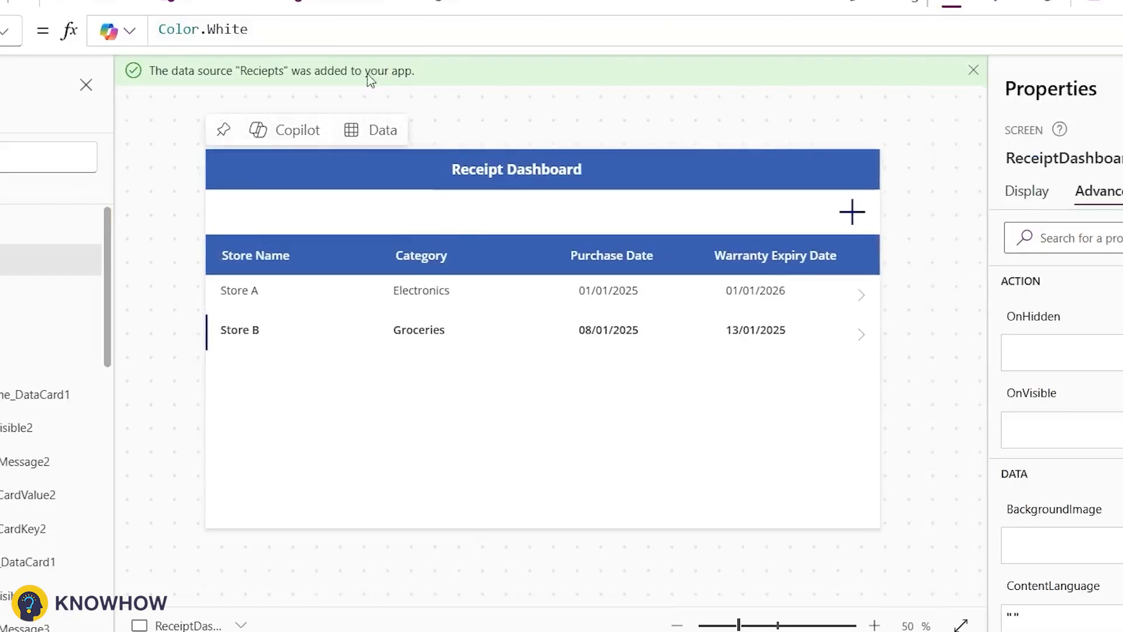
# Step: Insert a drop down into the Receipt Dashboard header beside the add icon and rename it CDD
pyautogui.click(524, 228)
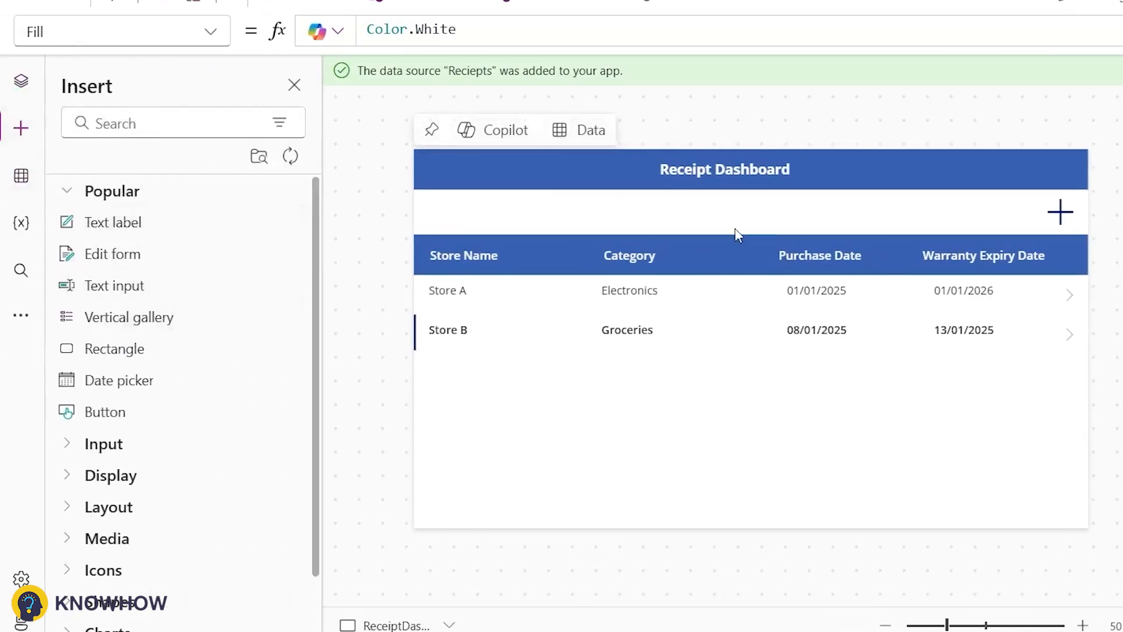
pyautogui.click(136, 124)
pyautogui.write('Dr')
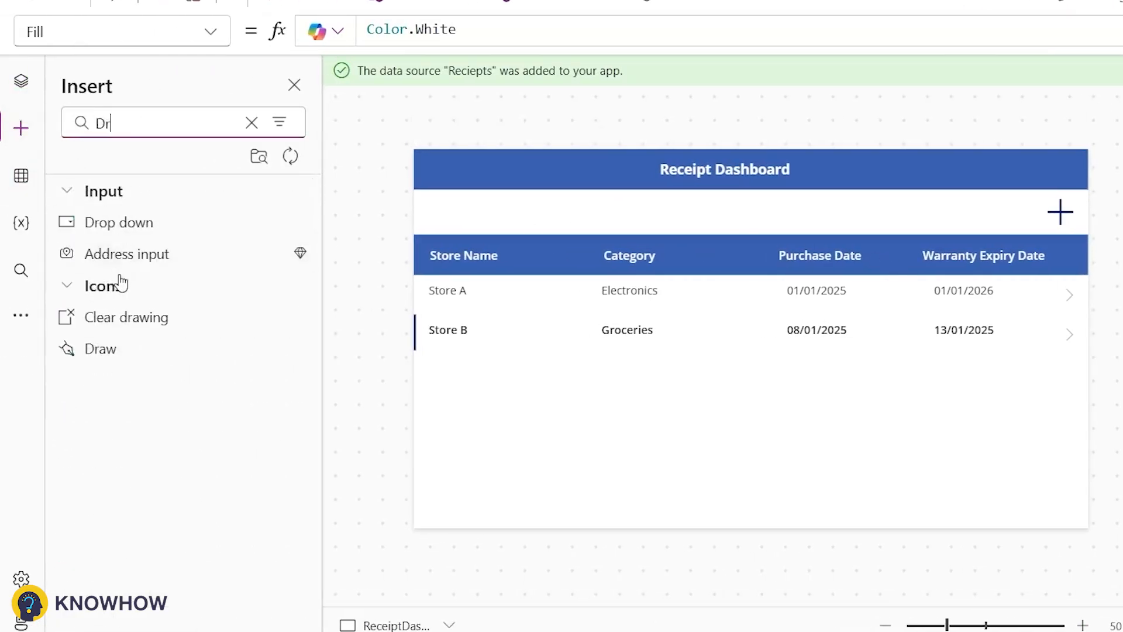
pyautogui.moveTo(445, 184); pyautogui.dragTo(816, 211)
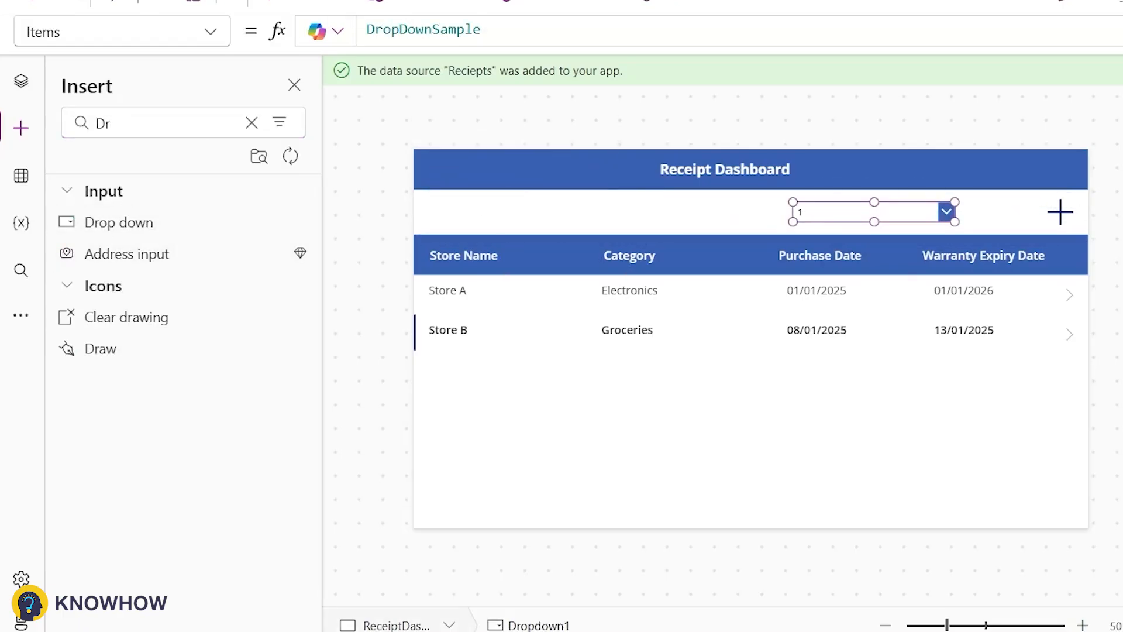
pyautogui.click(1122, 158)
pyautogui.write('CDD')
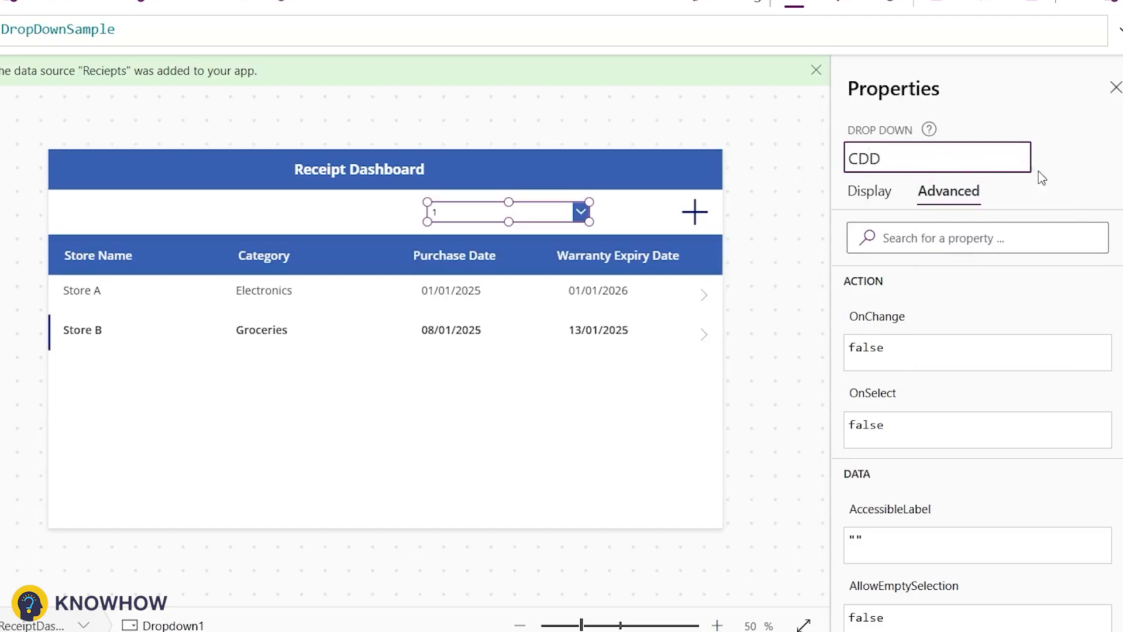
pyautogui.press('Return')
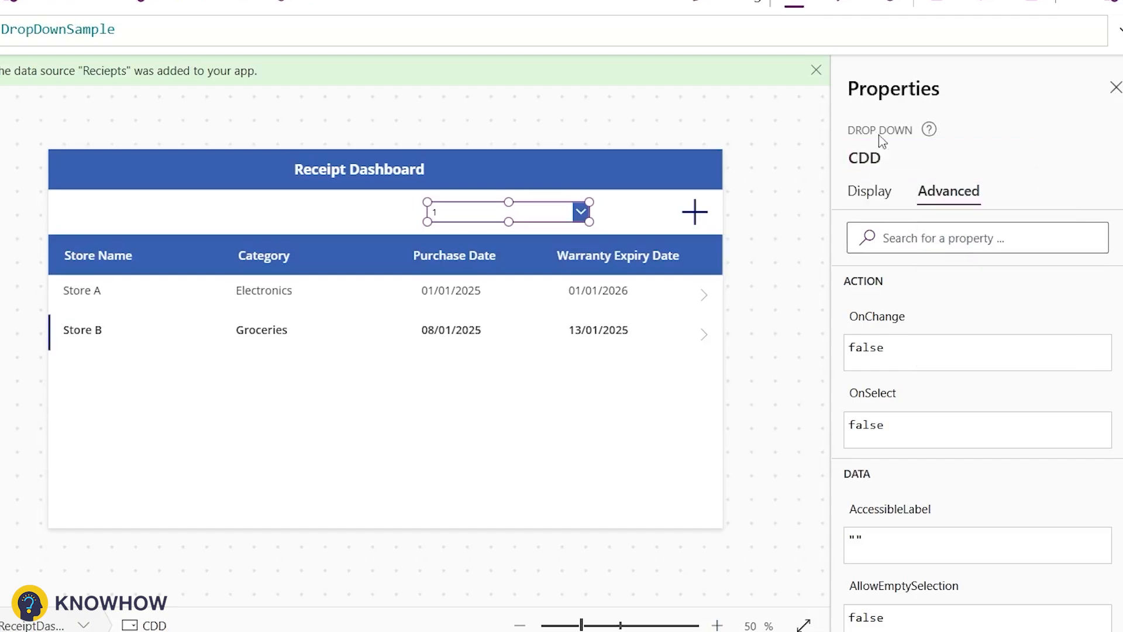
# Step: Set the CDD drop down's Items to ["All","Electronics","Groceries","Apparel"]
pyautogui.click(867, 193)
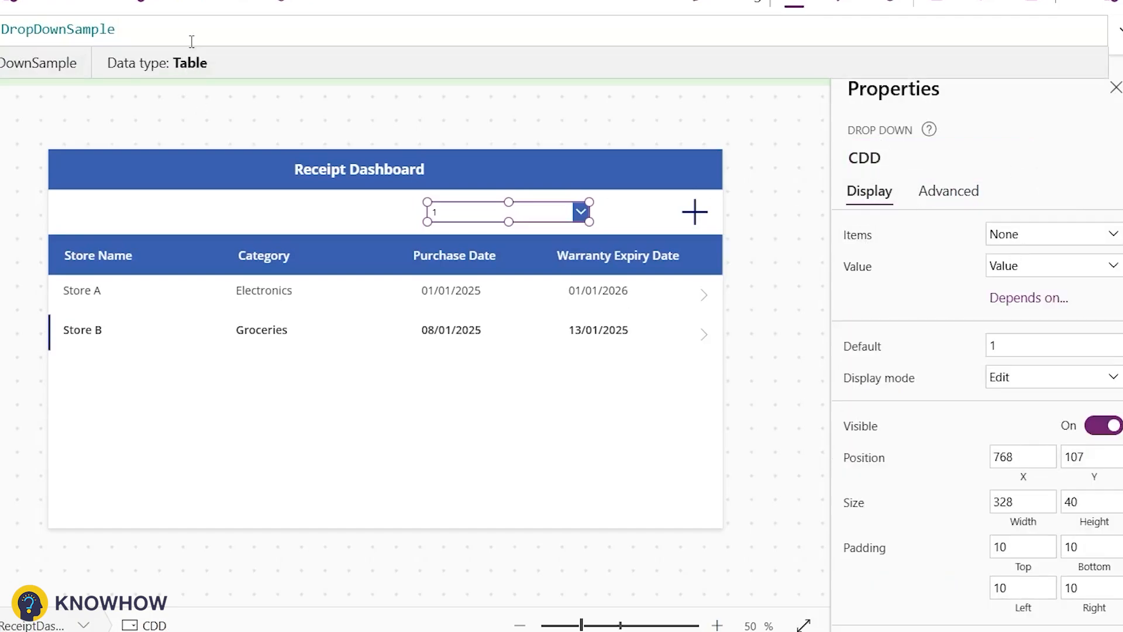
pyautogui.hotkey('ctrl', 'a')
pyautogui.write('["')
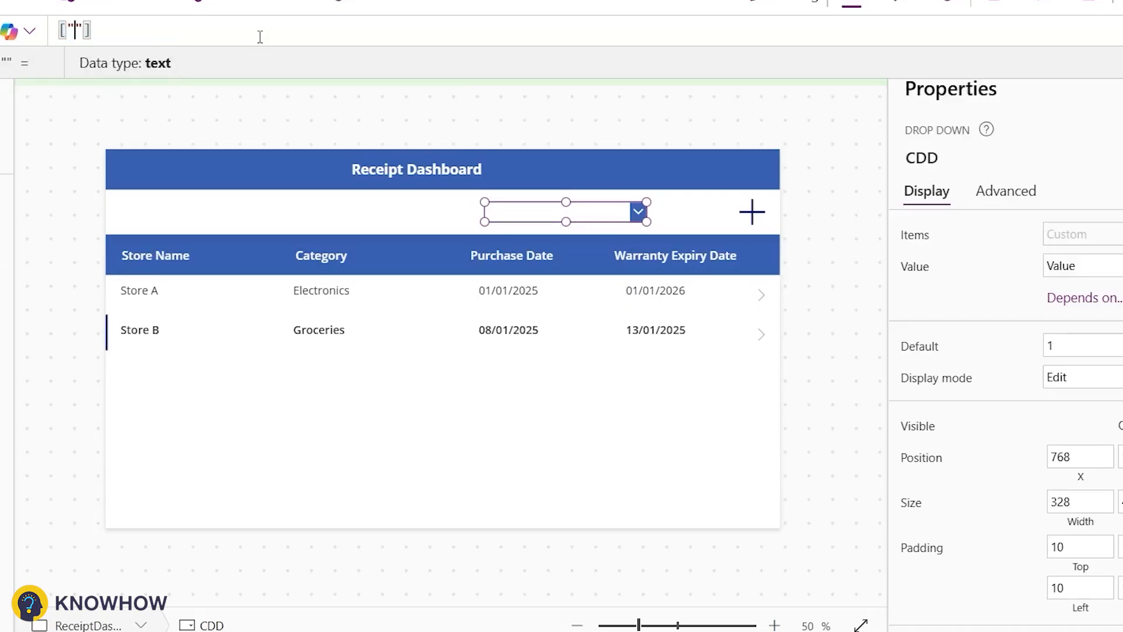
pyautogui.write('Elet')
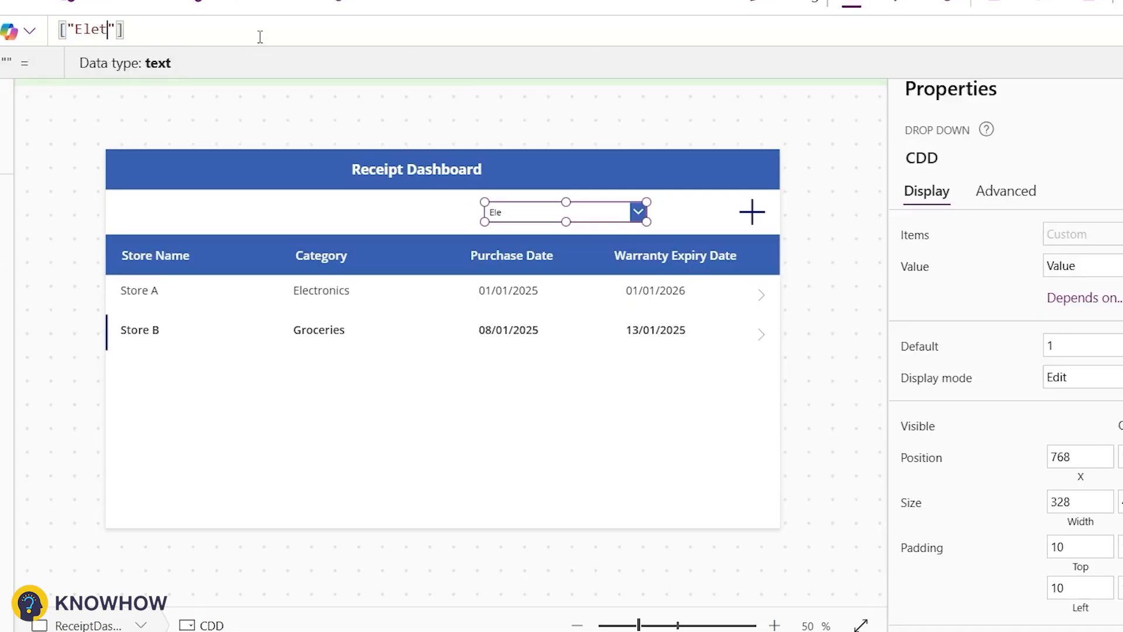
pyautogui.write('tronics"')
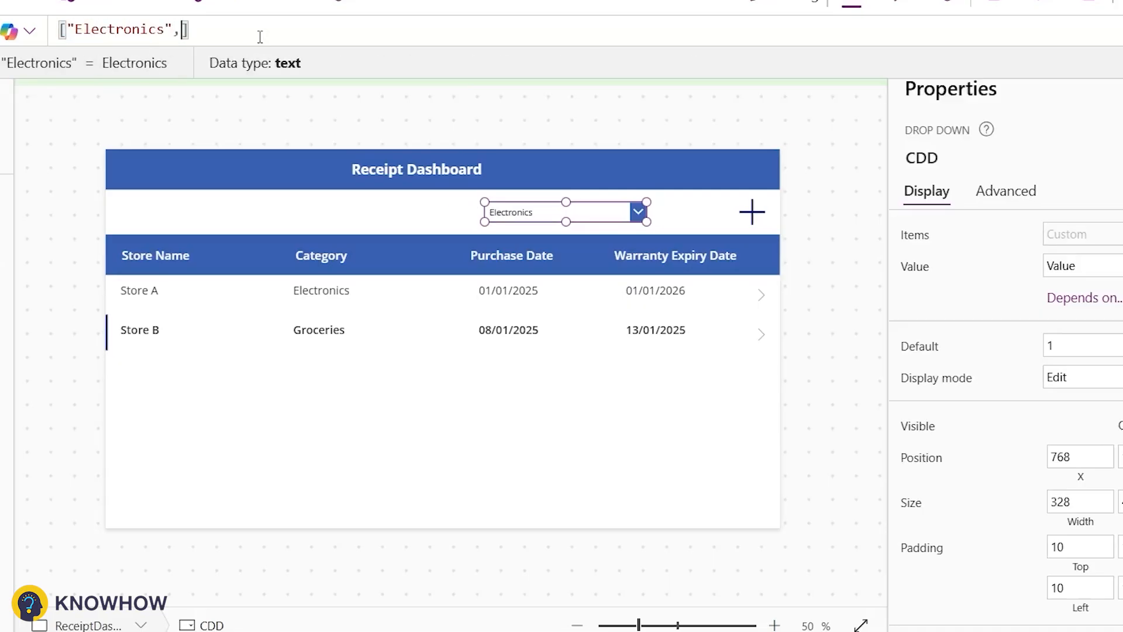
pyautogui.write(',"Grocery')
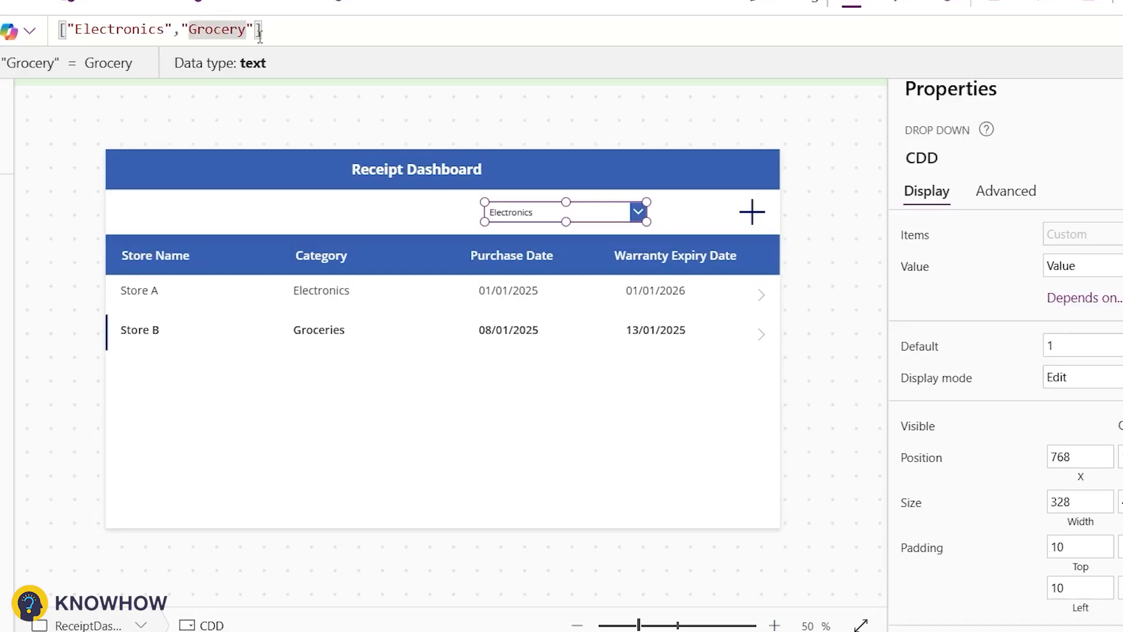
pyautogui.press('Delete')
pyautogui.write('ies",')
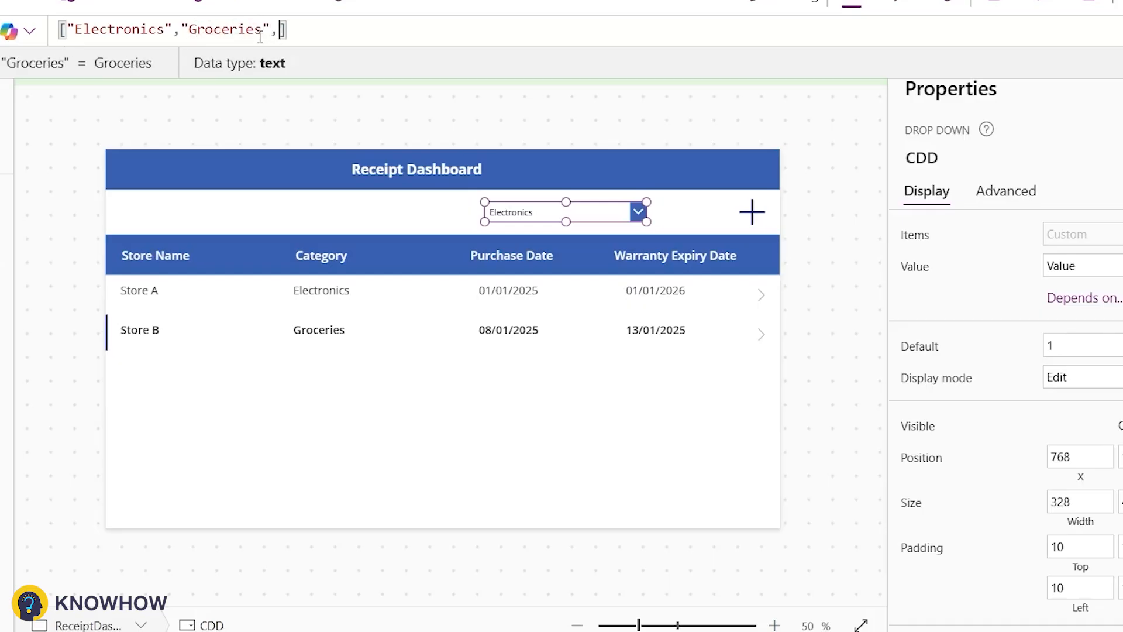
pyautogui.write('"Apparel","All"')
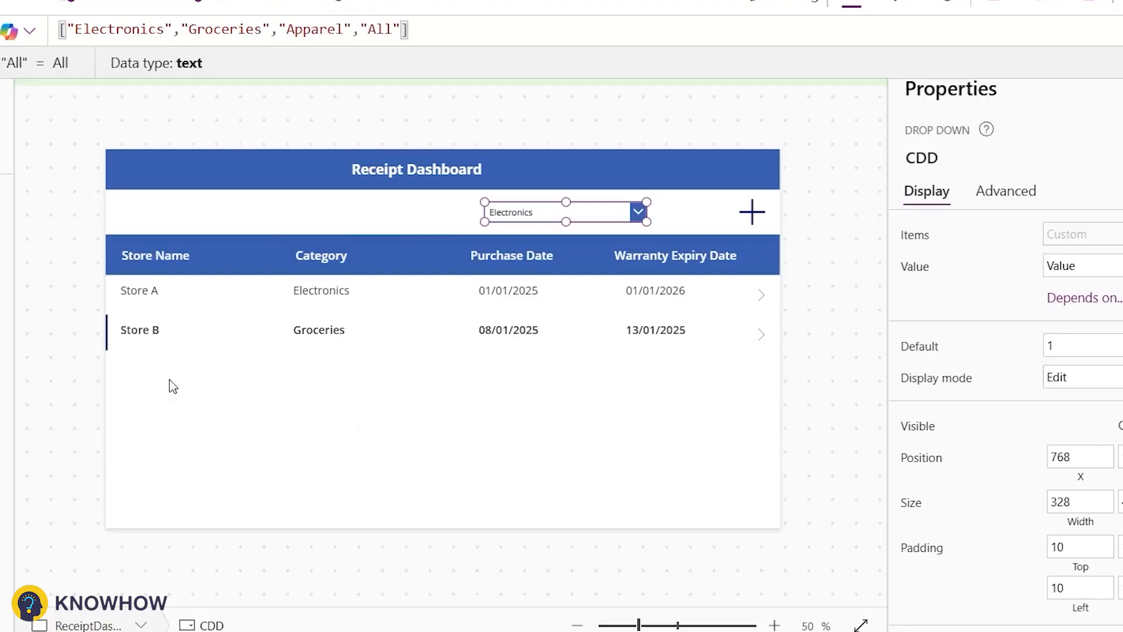
pyautogui.moveTo(360, 28); pyautogui.dragTo(392, 28)
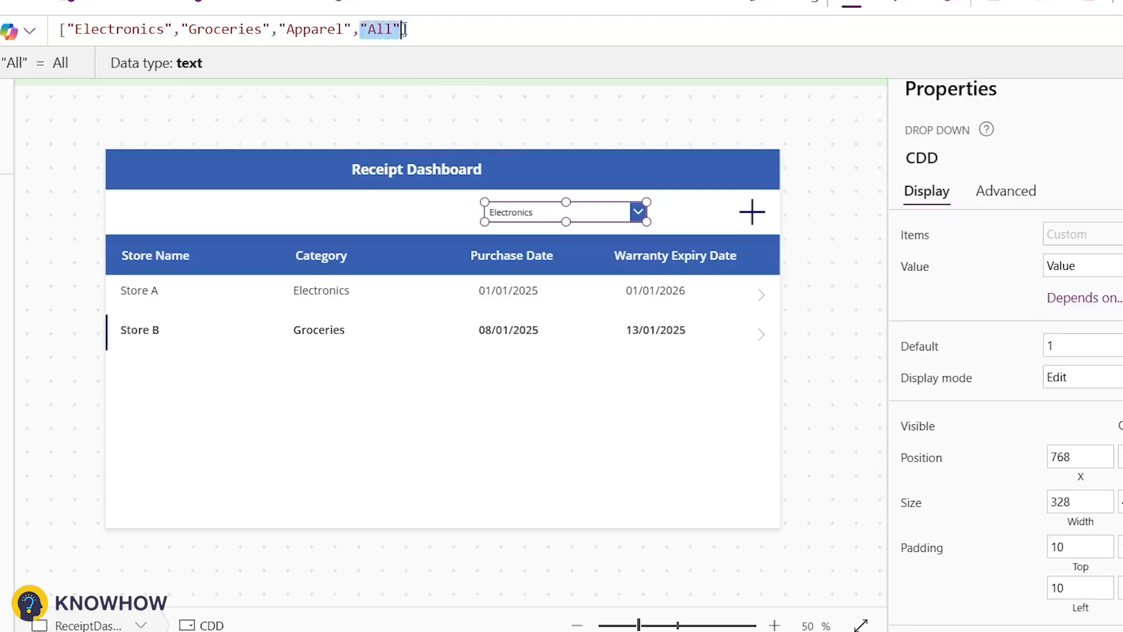
pyautogui.press('BackSpace')
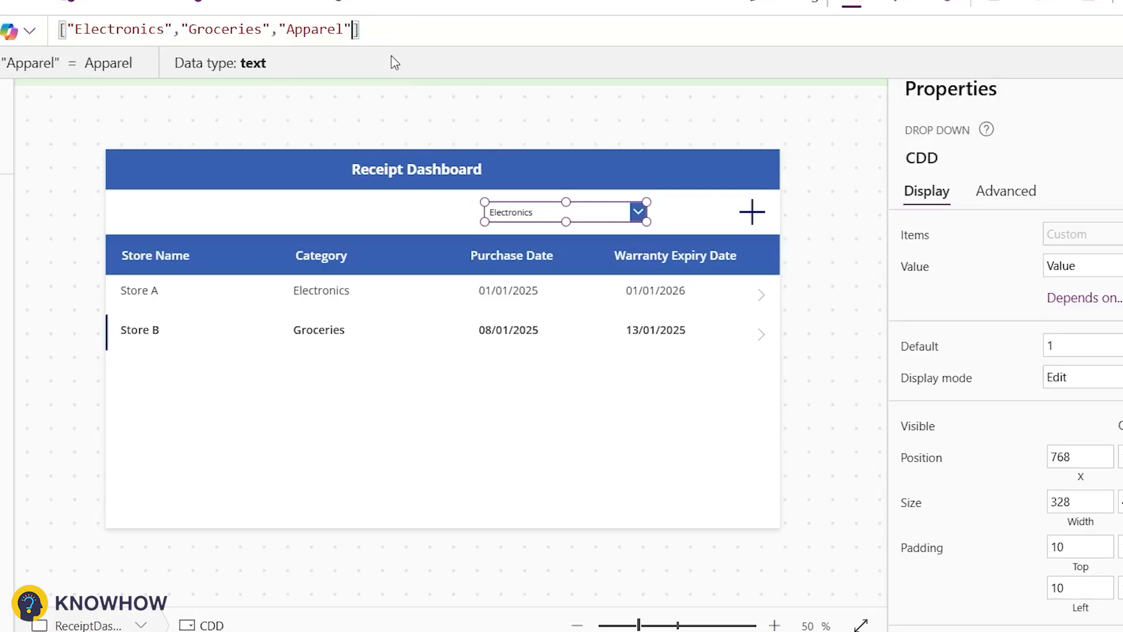
pyautogui.write('"All",')
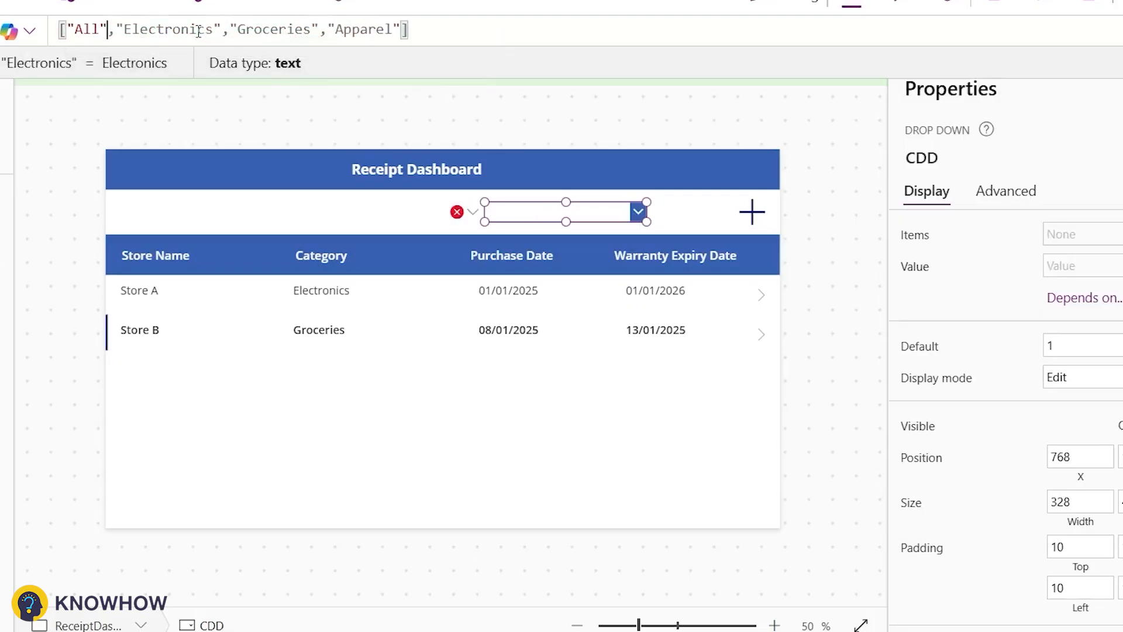
# Step: Set the gallery's Items to If(CDD.Selected.Value<>"All",Filter(Reciepts,Category.Value=CDD.Selected.Value),Reciepts) and format the formula
pyautogui.click(277, 478)
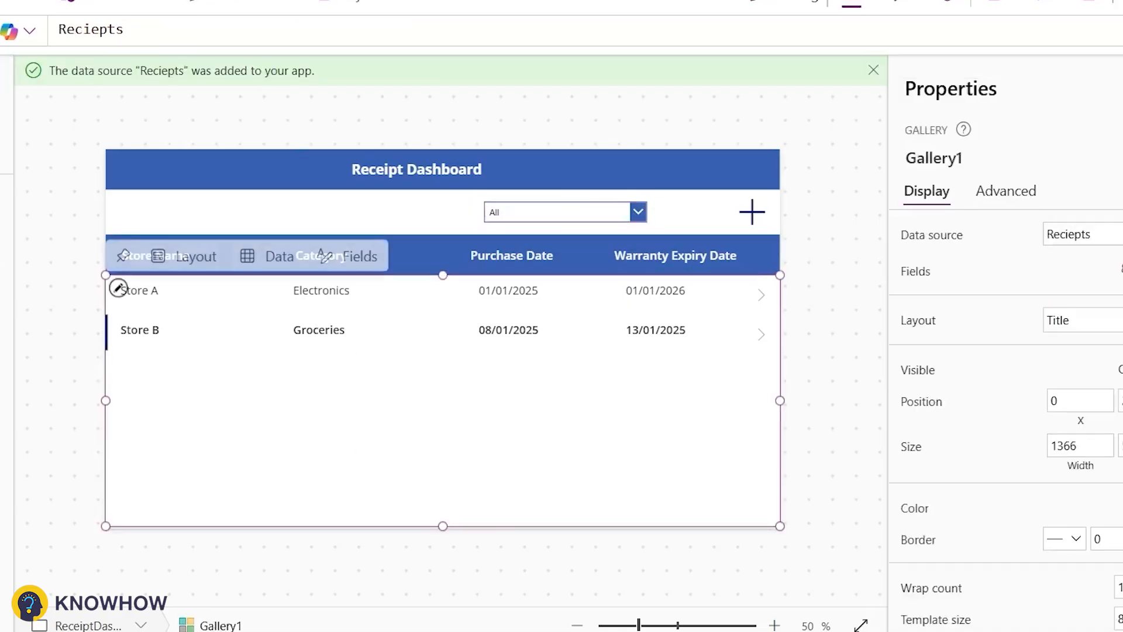
pyautogui.click(59, 29)
pyautogui.write(',')
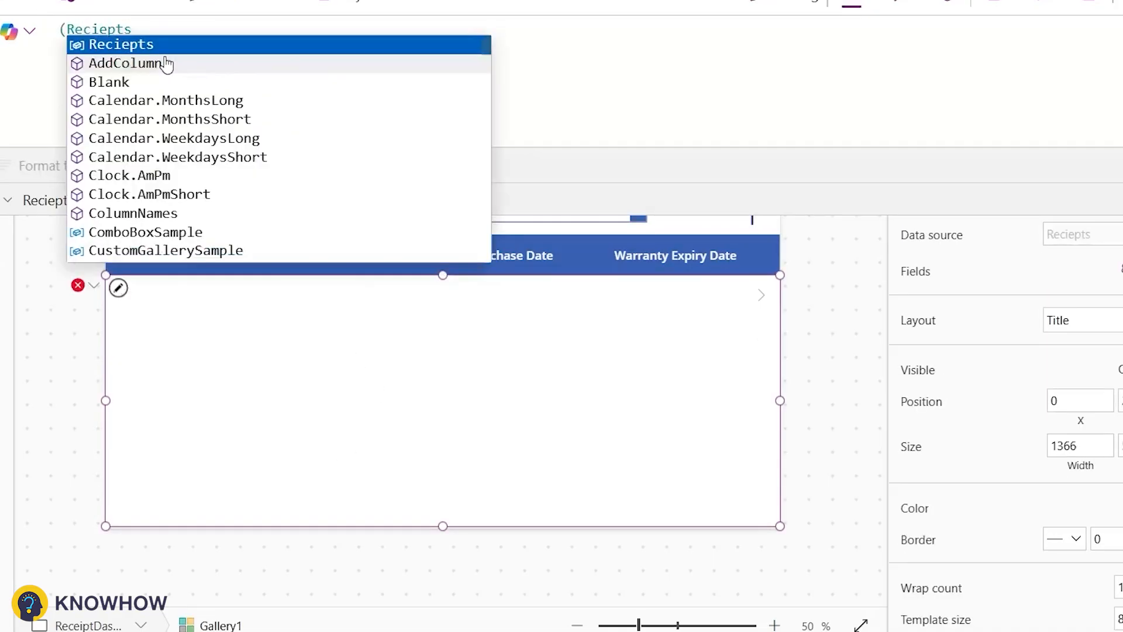
pyautogui.press('Left')
pyautogui.write('If(C')
pyautogui.write('DD')
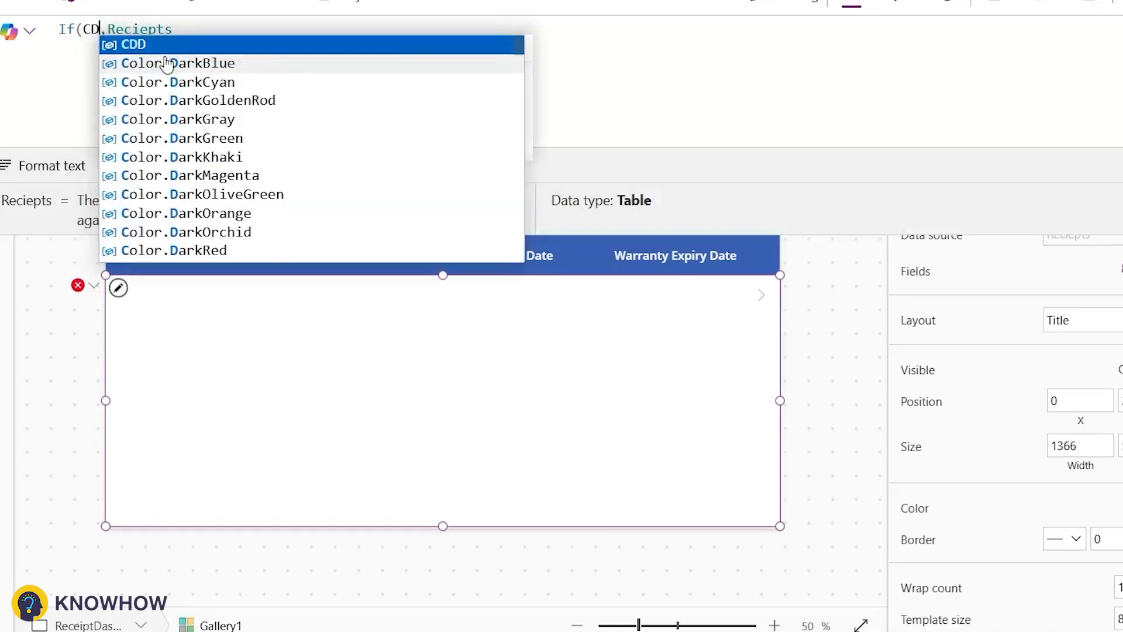
pyautogui.write('.Selected.V')
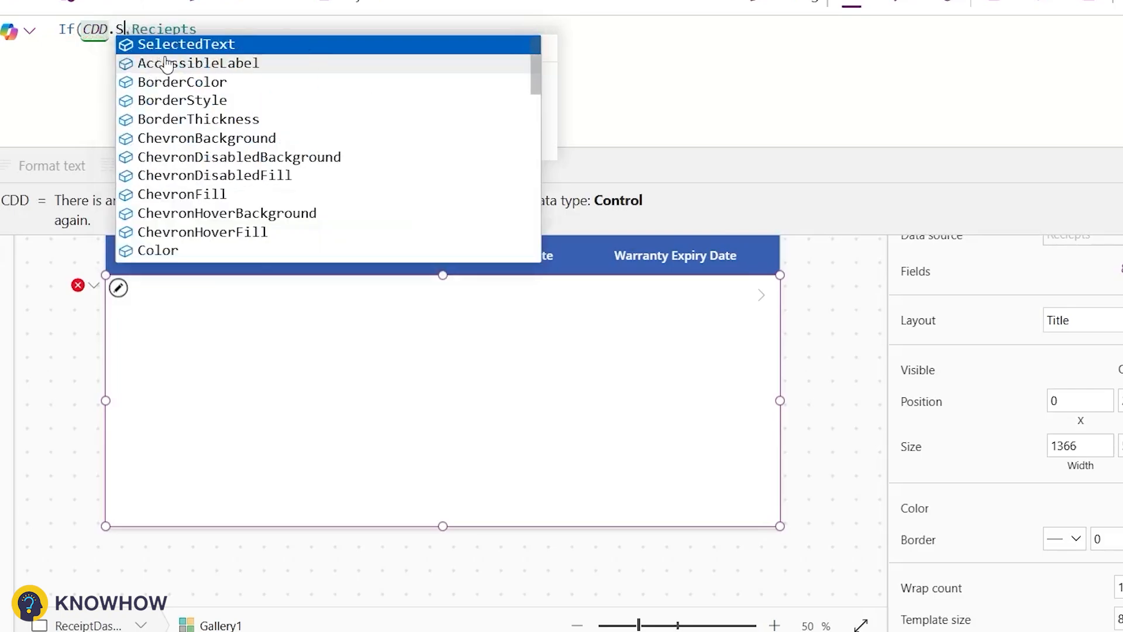
pyautogui.press('Tab')
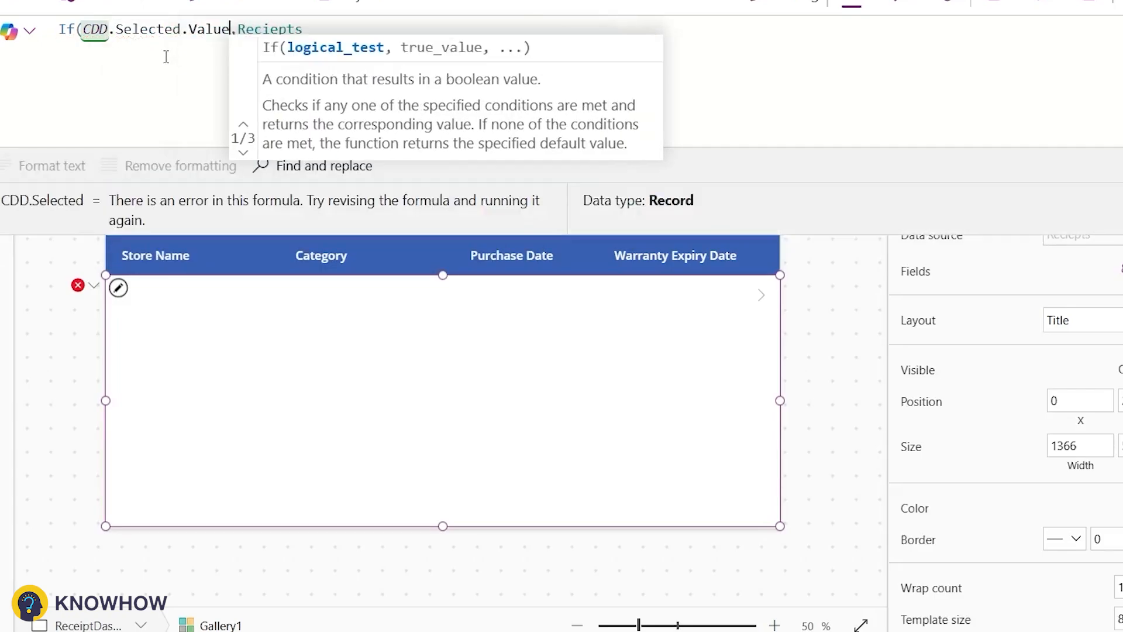
pyautogui.write('<>')
pyautogui.write('"All"')
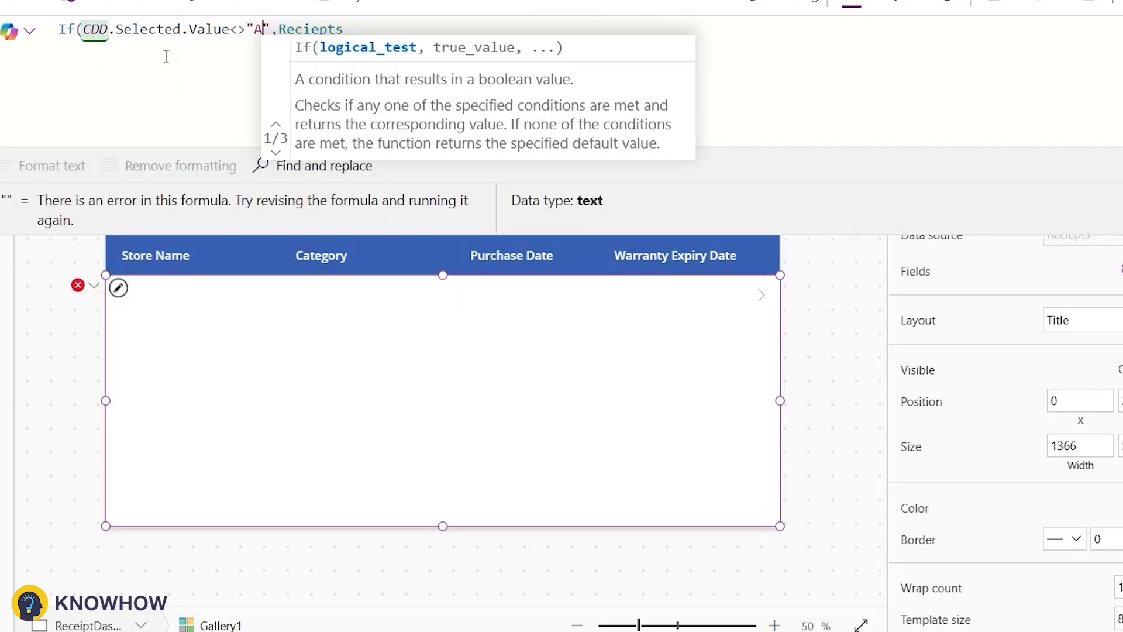
pyautogui.press('Right')
pyautogui.write('(')
pyautogui.press('Left')
pyautogui.write('Filter(')
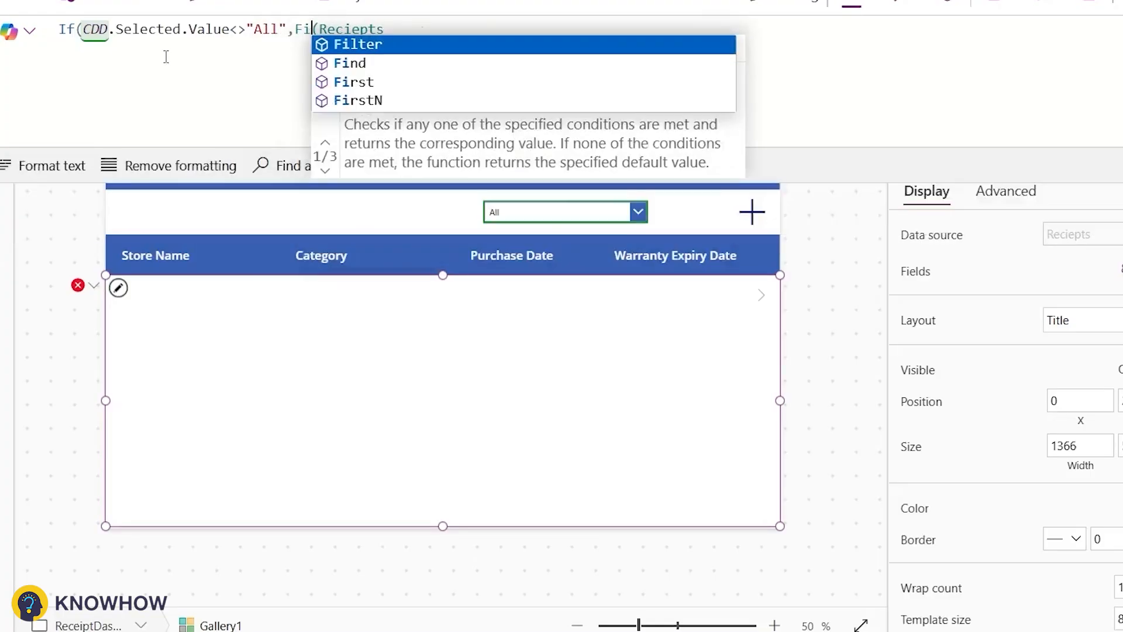
pyautogui.press('BackSpace')
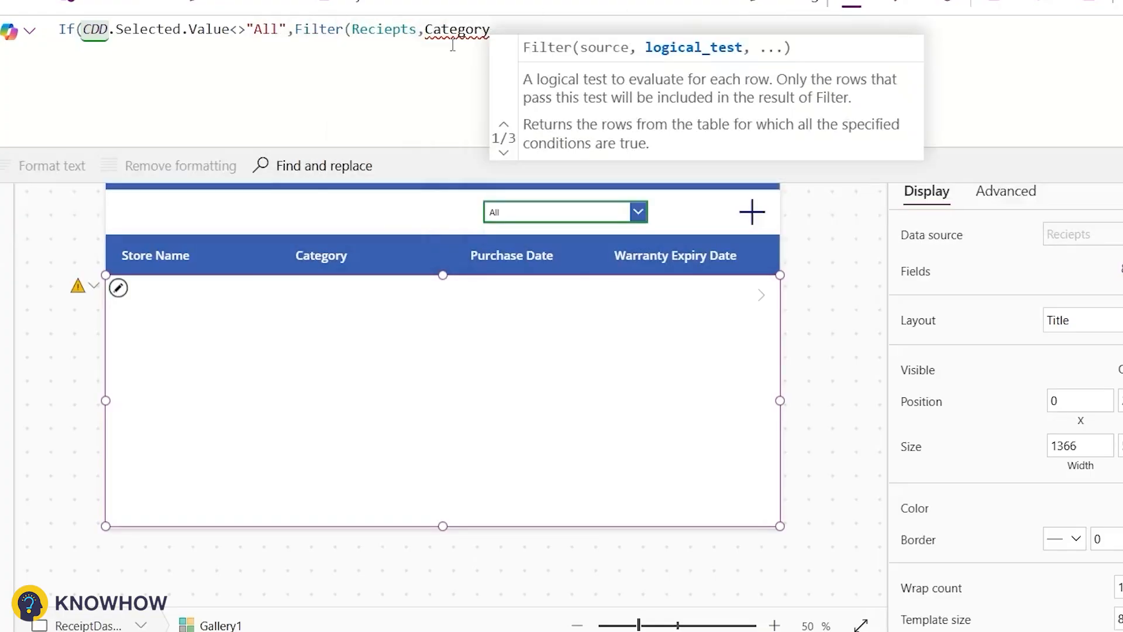
pyautogui.write('.Value')
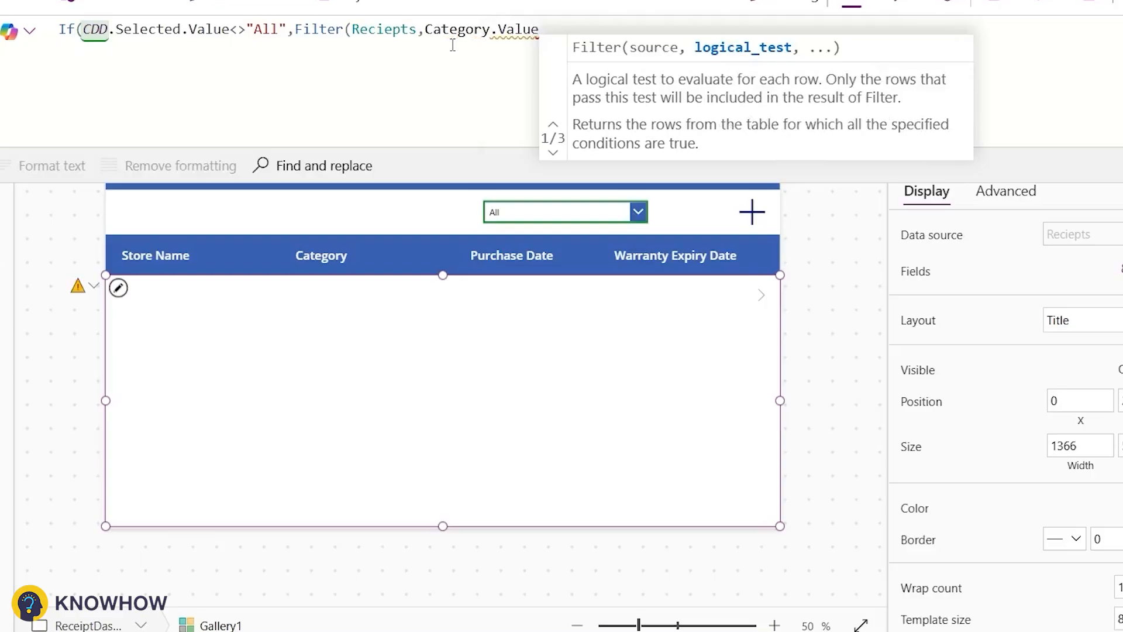
pyautogui.write('=')
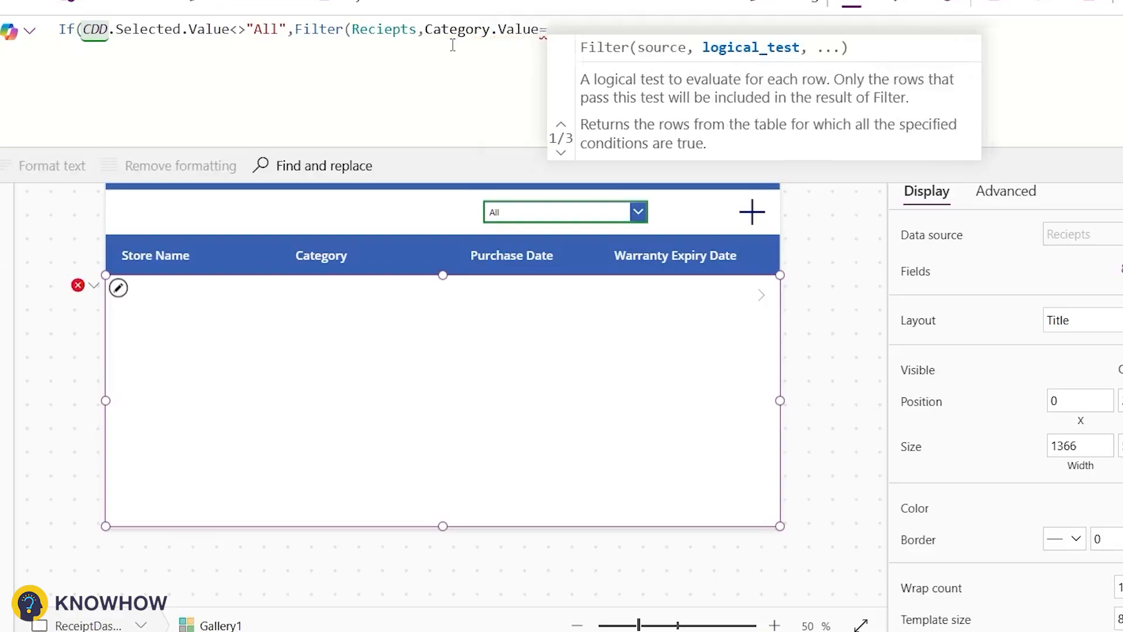
pyautogui.write('CDD.S')
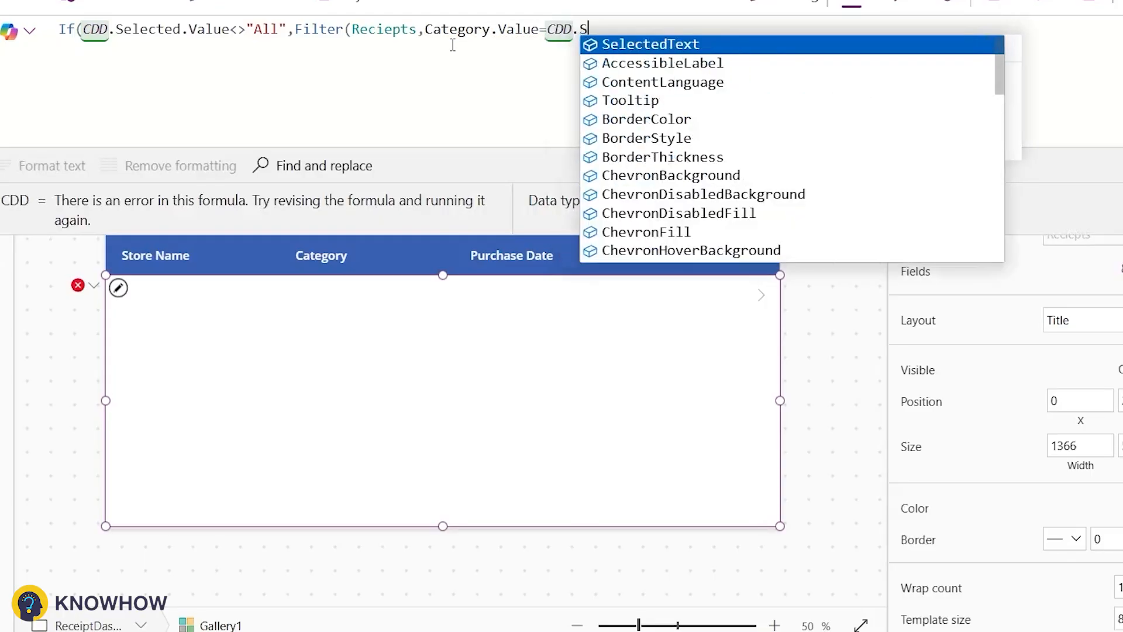
pyautogui.write('elected.Value')
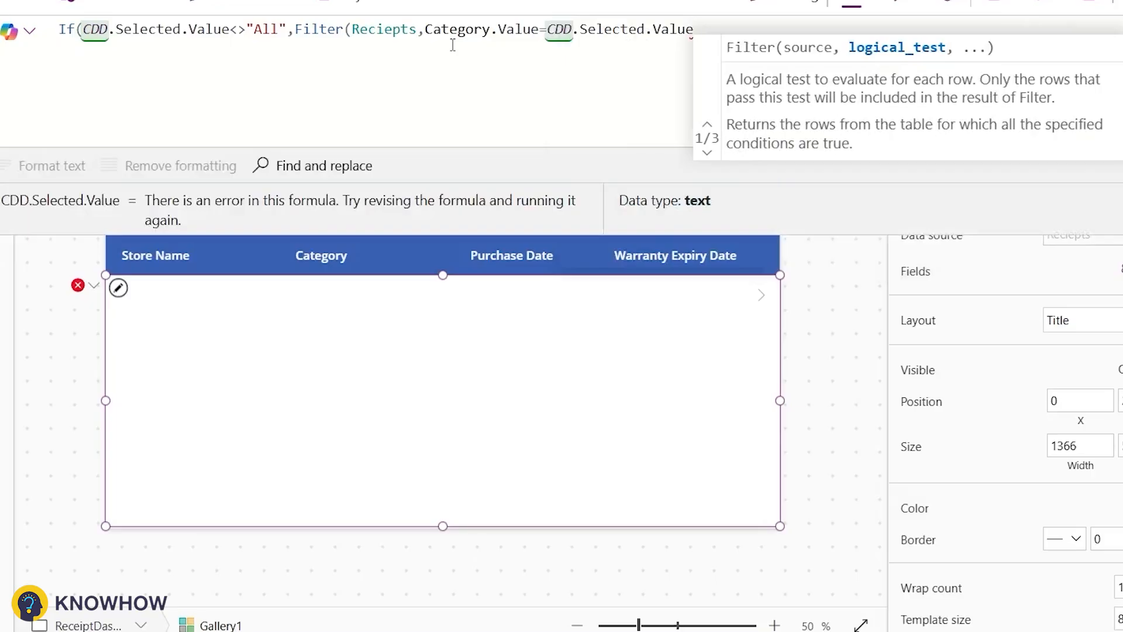
pyautogui.write('),Rec')
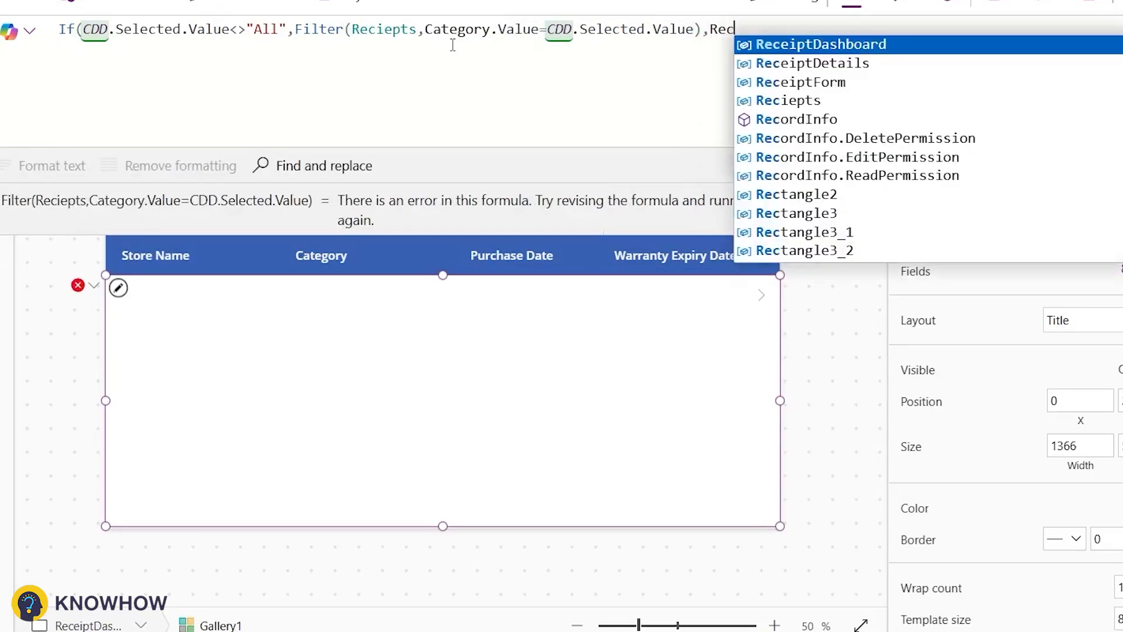
pyautogui.write('iepts)')
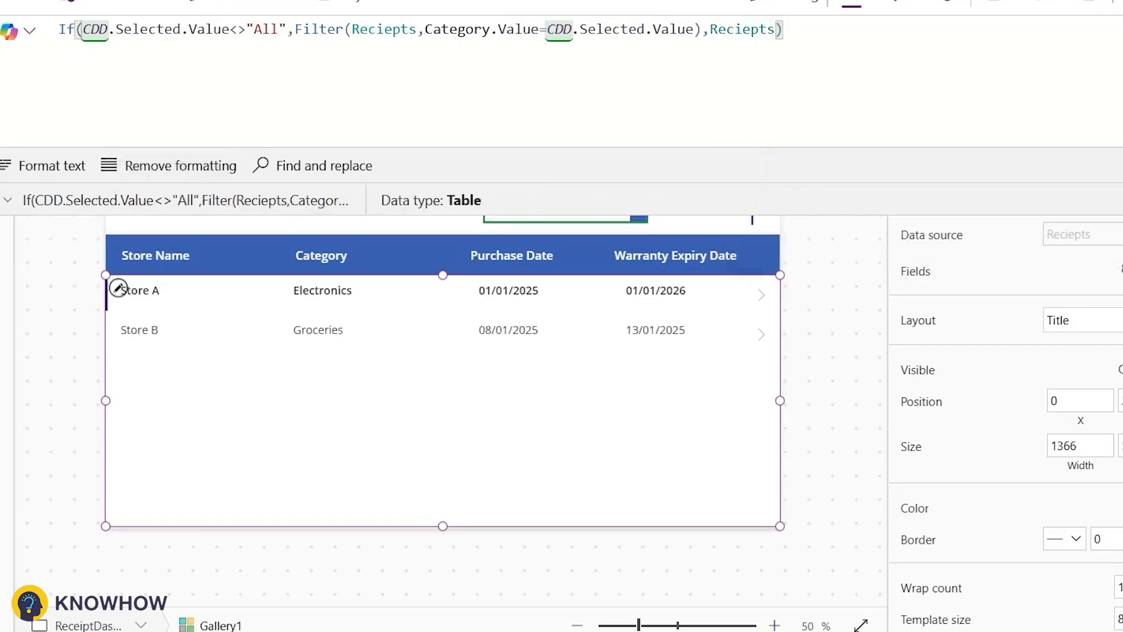
pyautogui.click(20, 170)
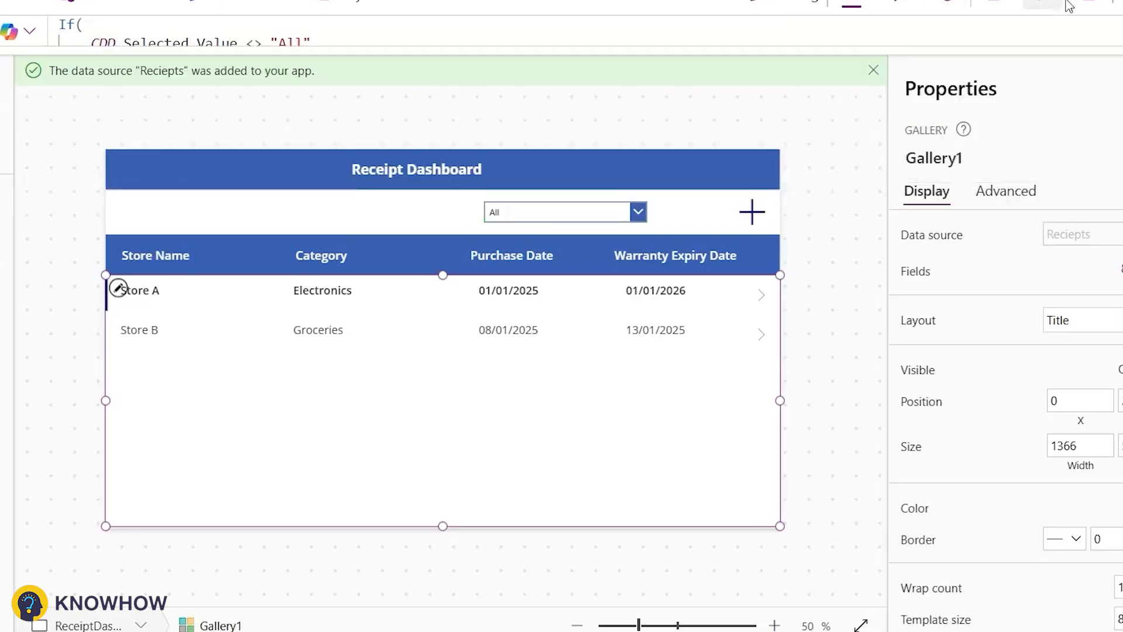
# Step: Preview the app and test the category filter by choosing Electronics and then Groceries
pyautogui.click(1053, 5)
pyautogui.click(740, 121)
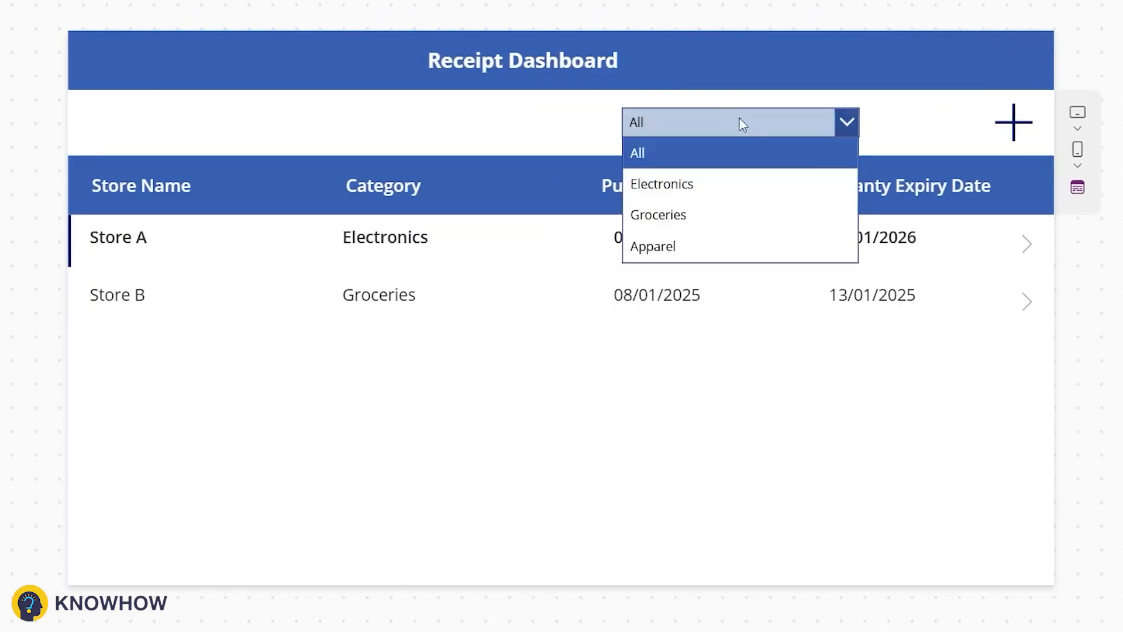
pyautogui.click(746, 184)
pyautogui.click(730, 130)
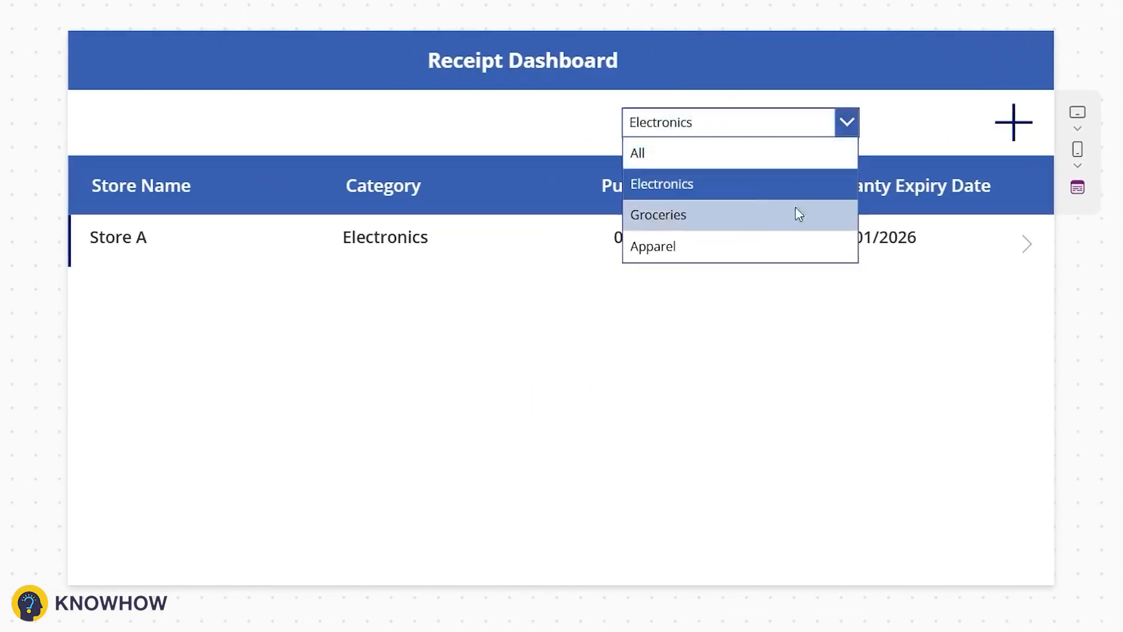
pyautogui.click(758, 227)
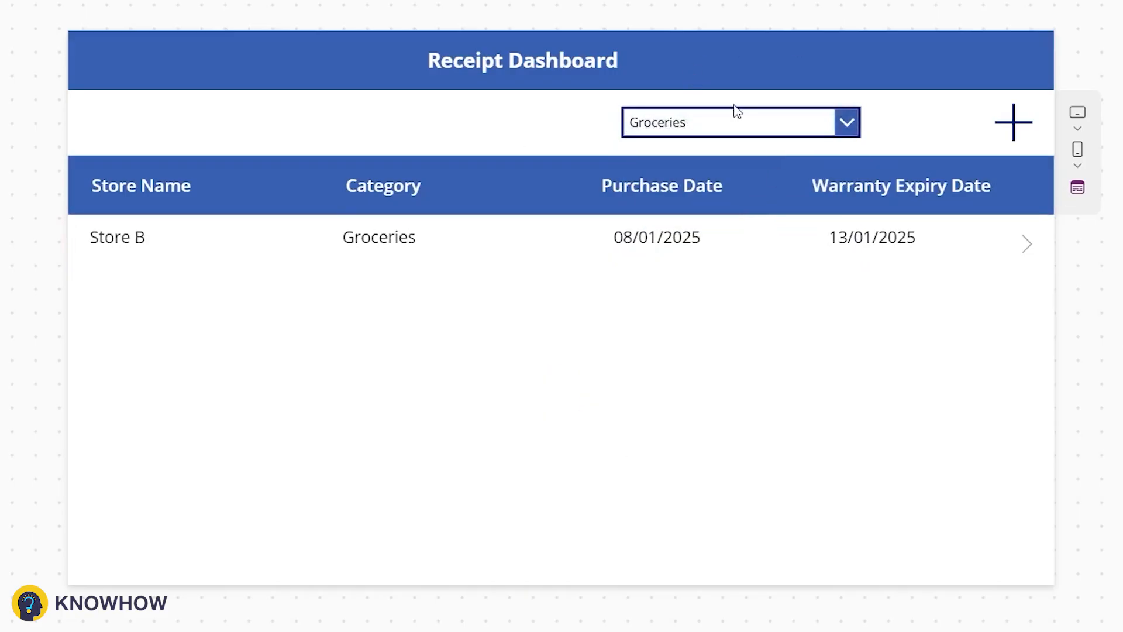
# Step: Open a new receipt form and enter Store C as the store name with category Apparel
pyautogui.click(1001, 122)
pyautogui.click(286, 168)
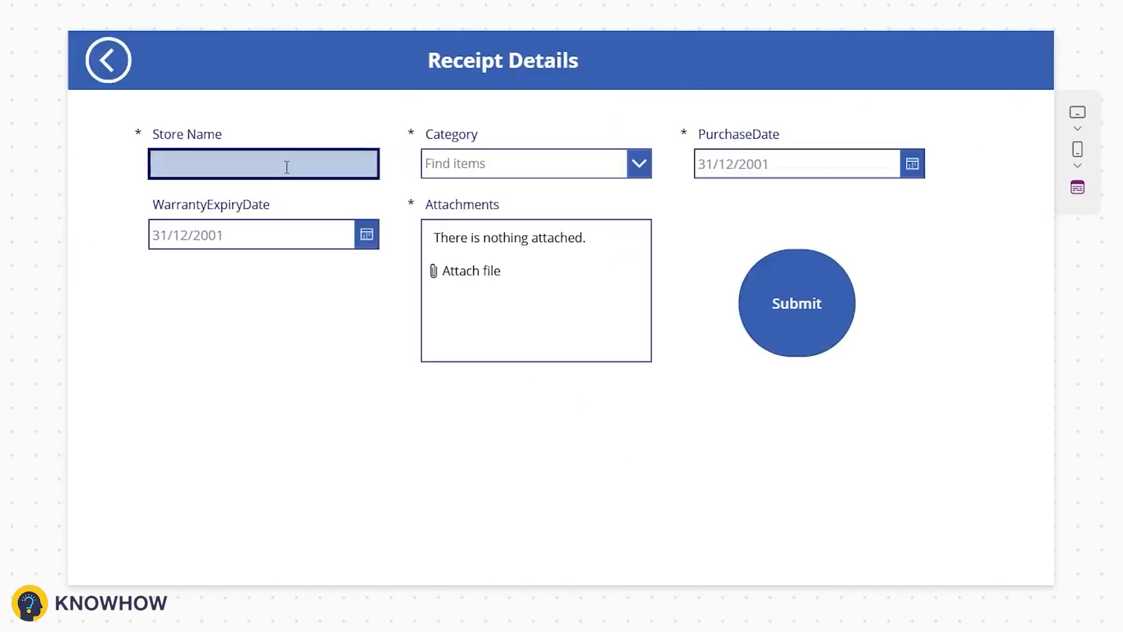
pyautogui.write('Store C')
pyautogui.click(468, 163)
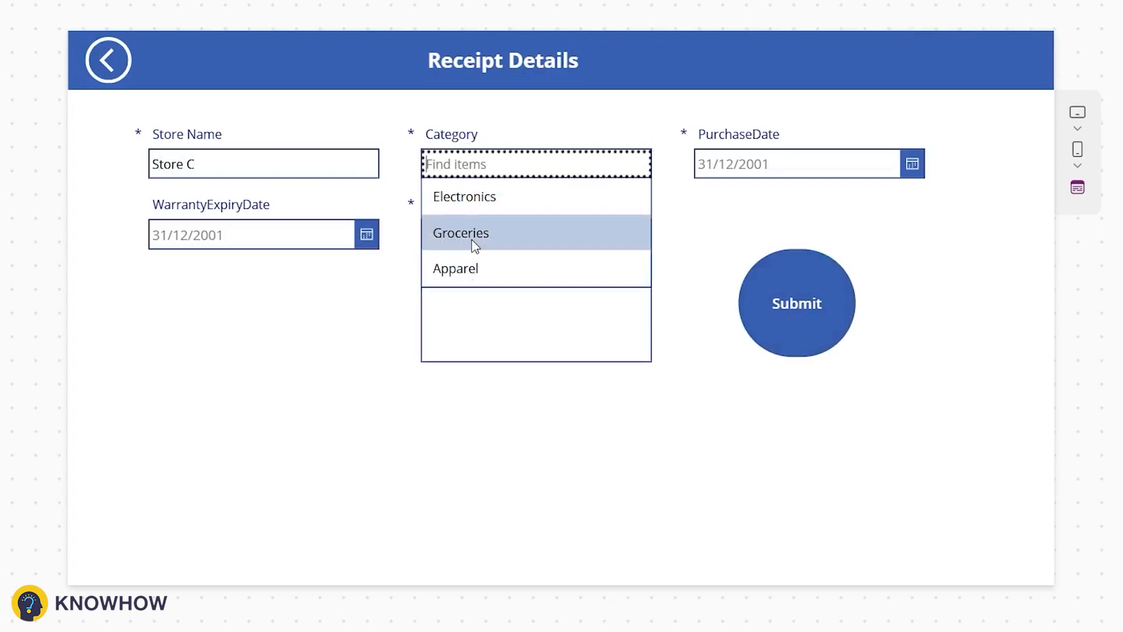
pyautogui.click(468, 266)
# Step: Set the purchase date to 08/01/2025 and the warranty expiry date to 26/03/2025
pyautogui.click(907, 173)
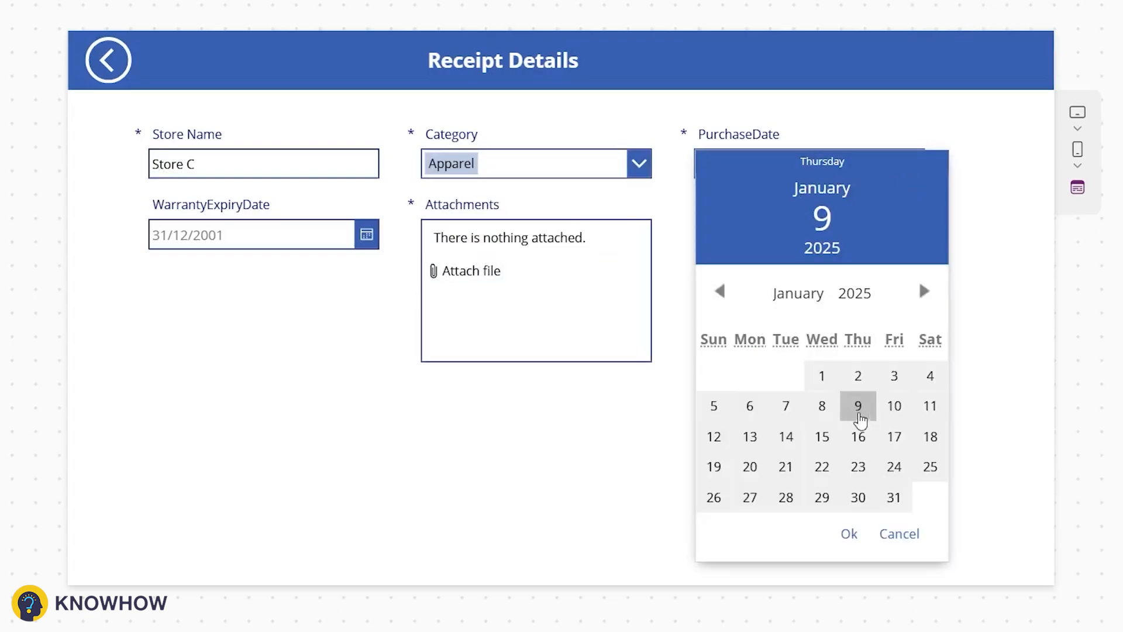
pyautogui.click(923, 408)
pyautogui.click(876, 169)
pyautogui.click(910, 174)
pyautogui.click(824, 404)
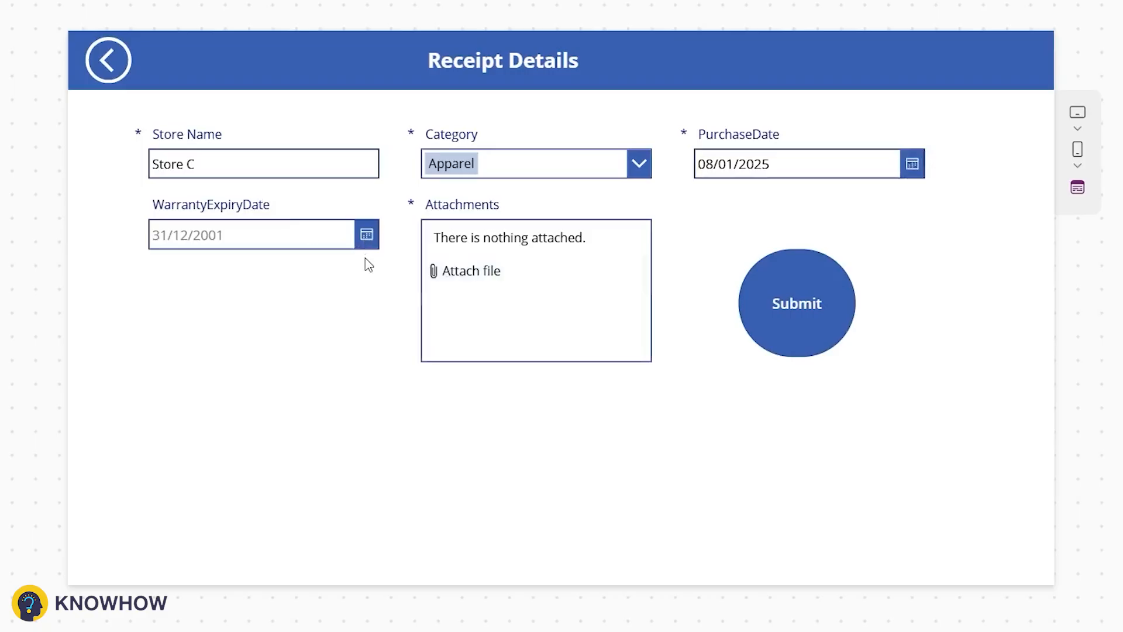
pyautogui.click(374, 237)
pyautogui.click(303, 556)
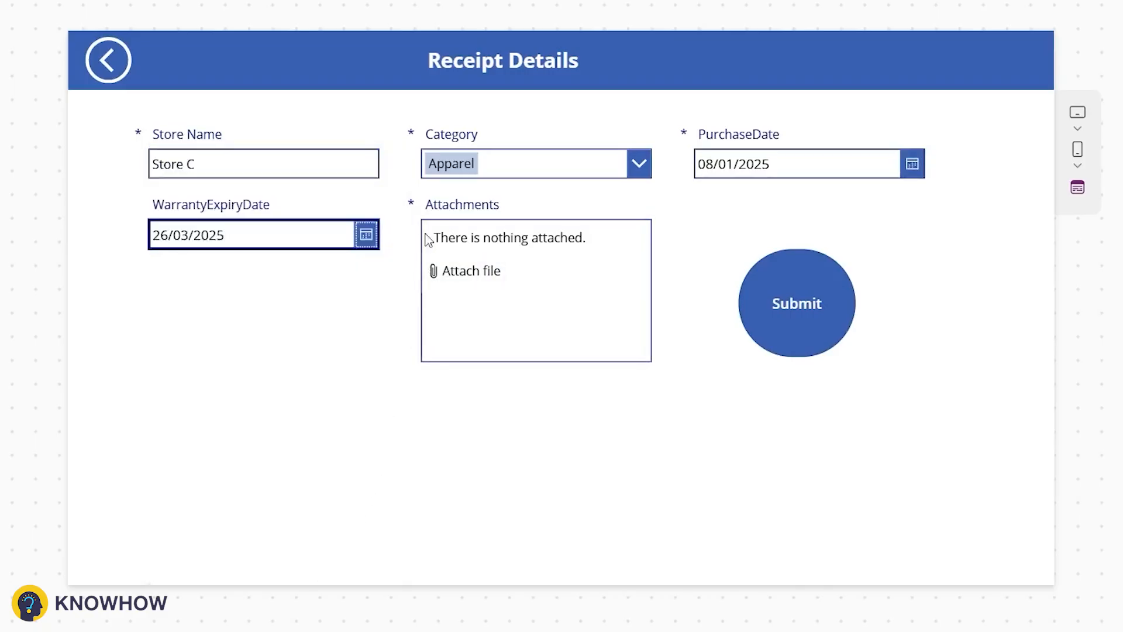
# Step: Attach Reciept.pdf to the receipt and submit the form
pyautogui.click(473, 283)
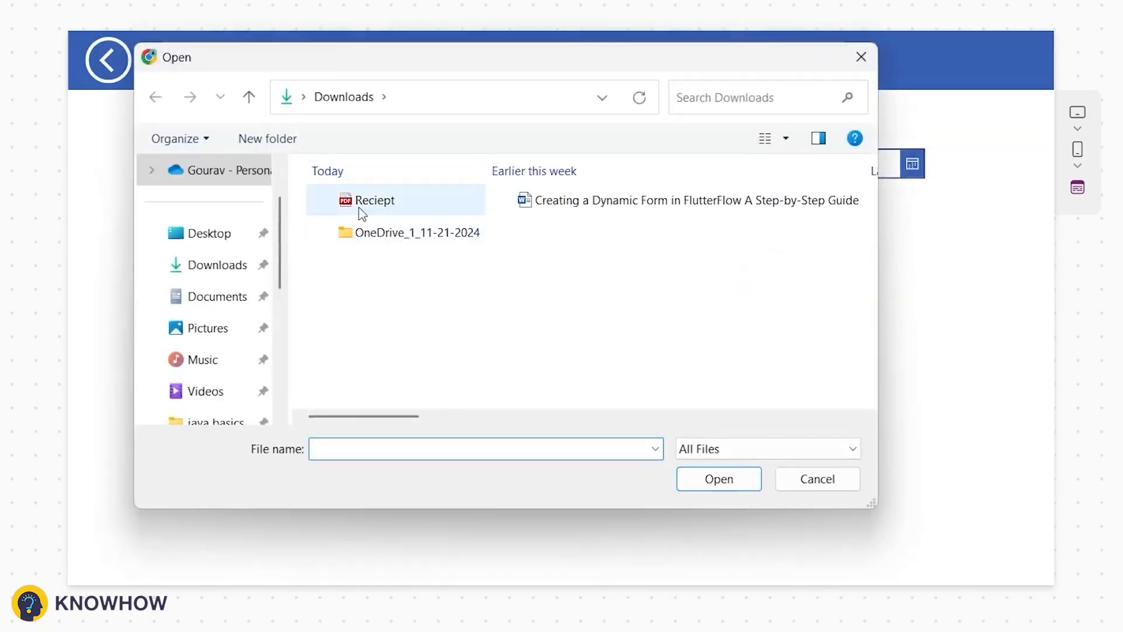
pyautogui.click(346, 204)
pyautogui.doubleClick(346, 205)
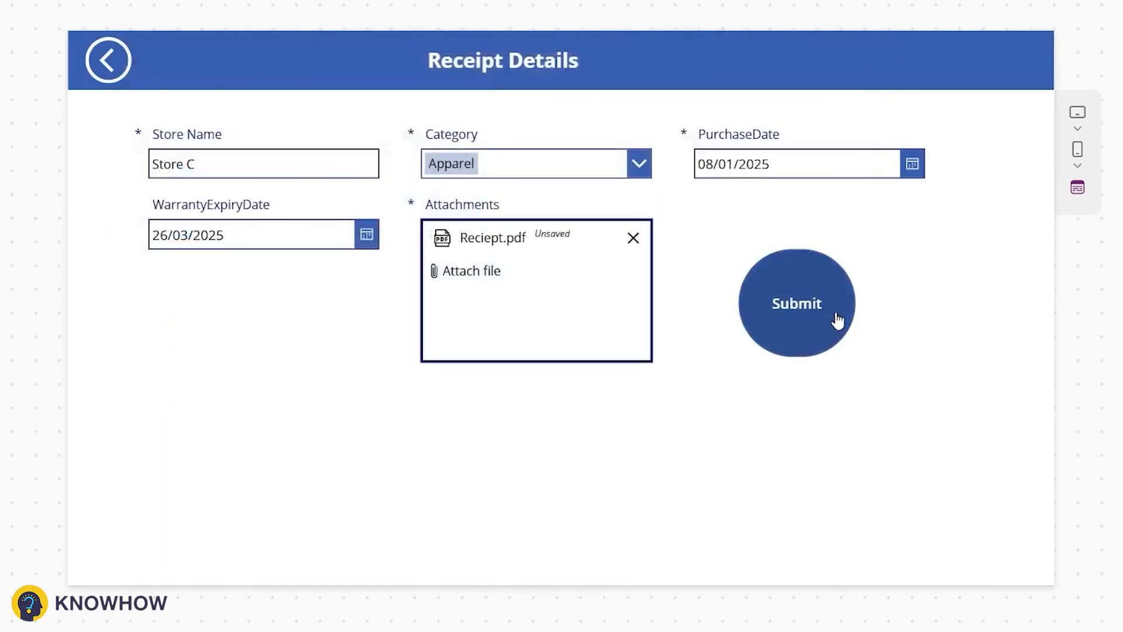
pyautogui.click(839, 318)
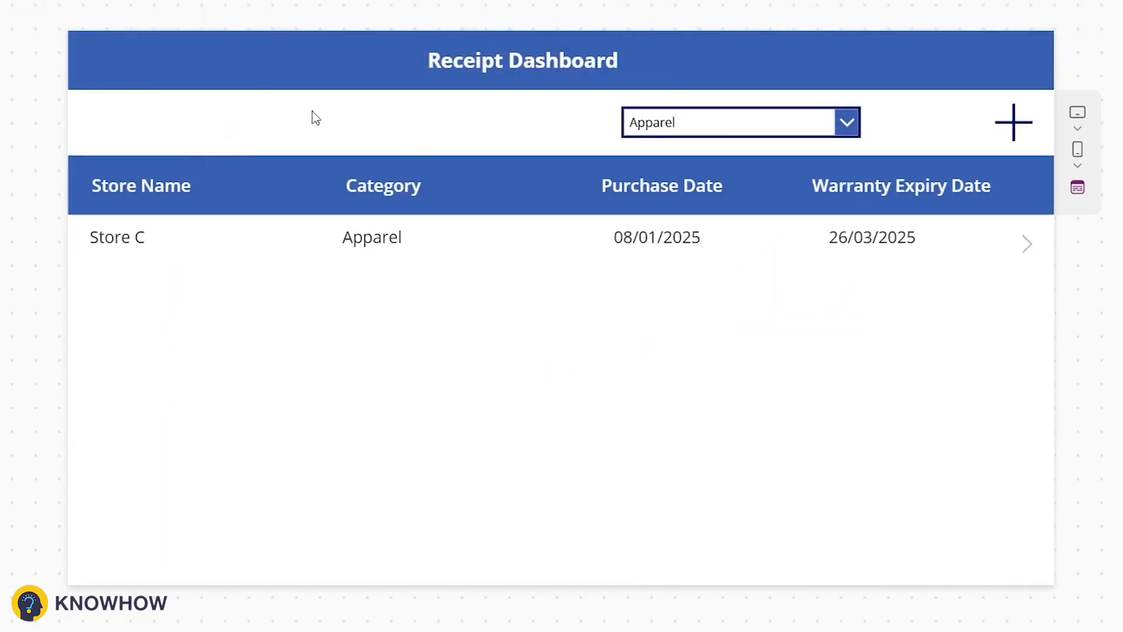
# Step: Switch the category filter back to All and exit the preview
pyautogui.click(662, 127)
pyautogui.click(662, 151)
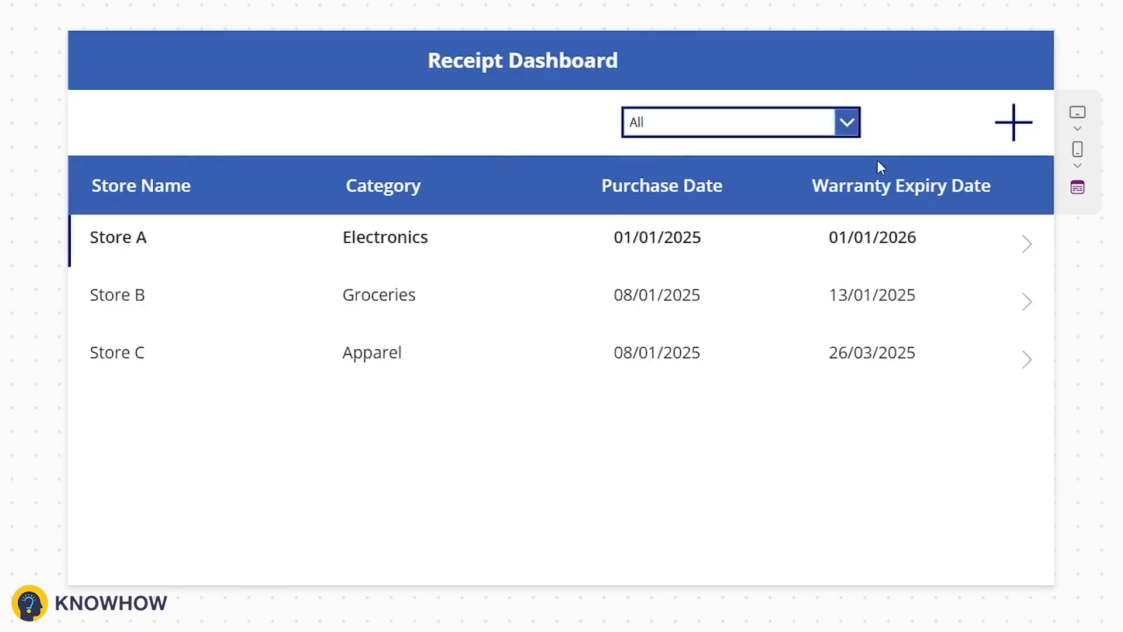
pyautogui.press('Escape')
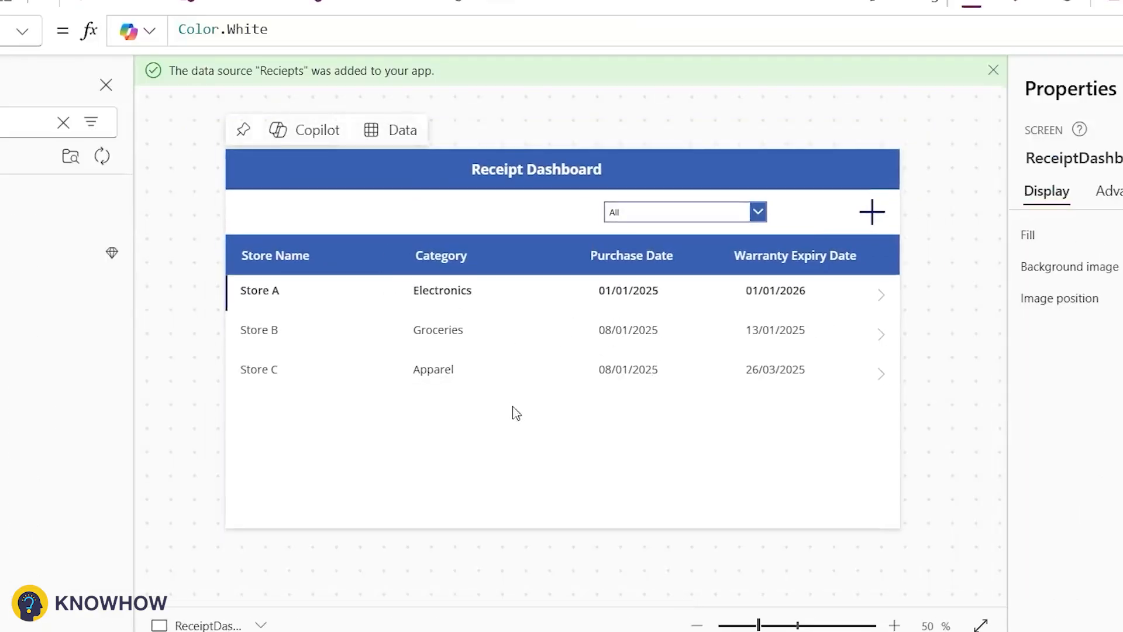
# Step: Insert a text input into the Receipt Dashboard header, left of the category drop down
pyautogui.click(324, 318)
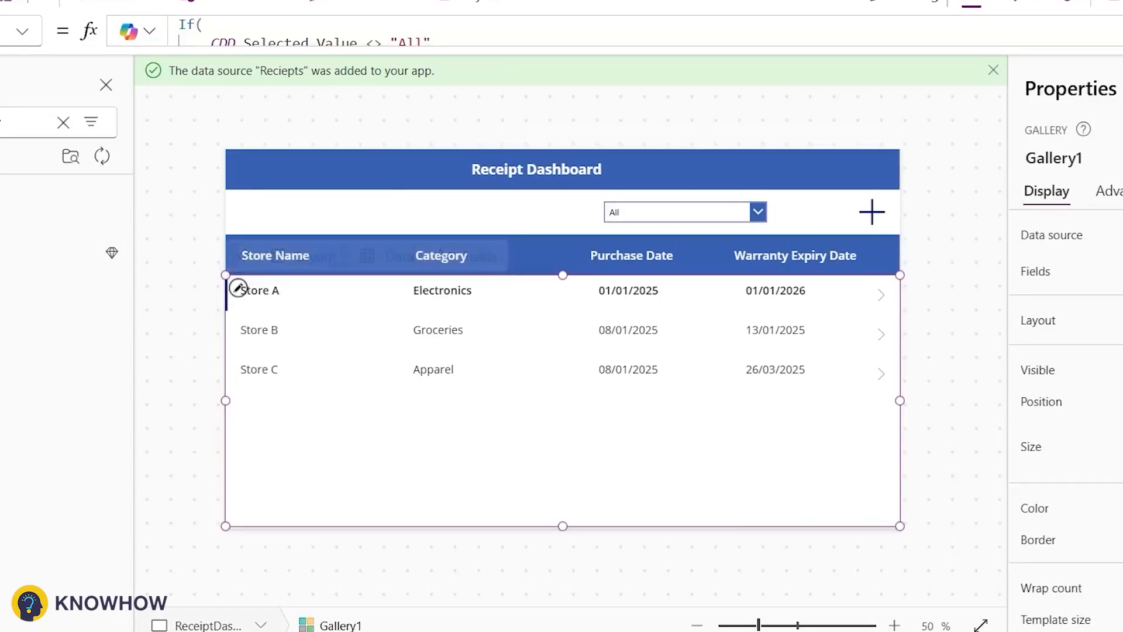
pyautogui.doubleClick(137, 124)
pyautogui.write('Text')
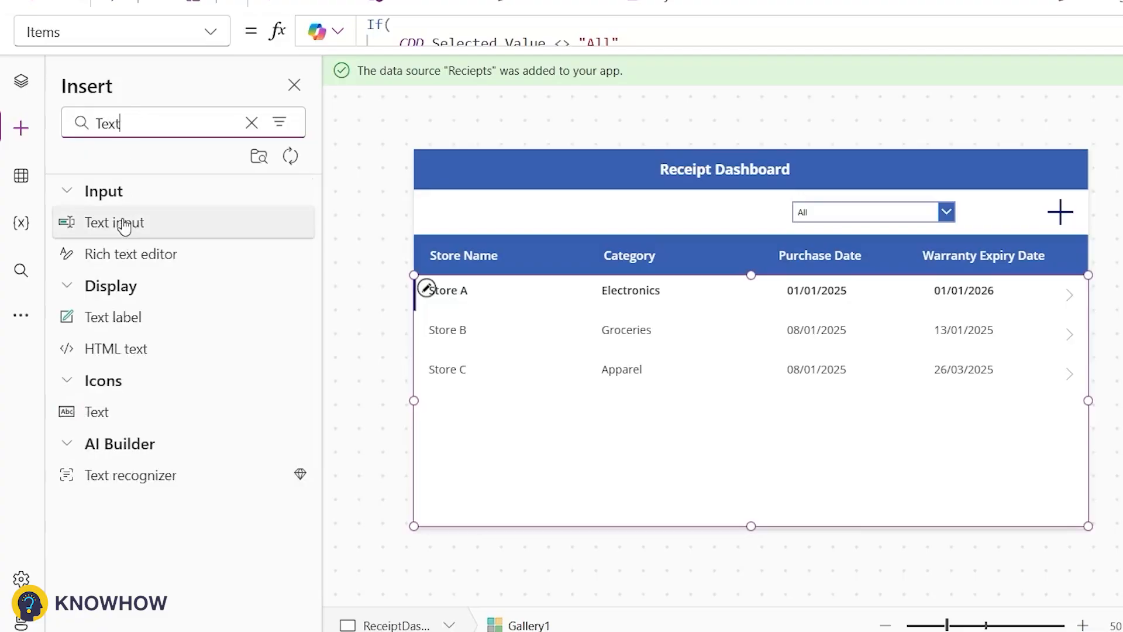
pyautogui.moveTo(125, 222); pyautogui.dragTo(489, 214)
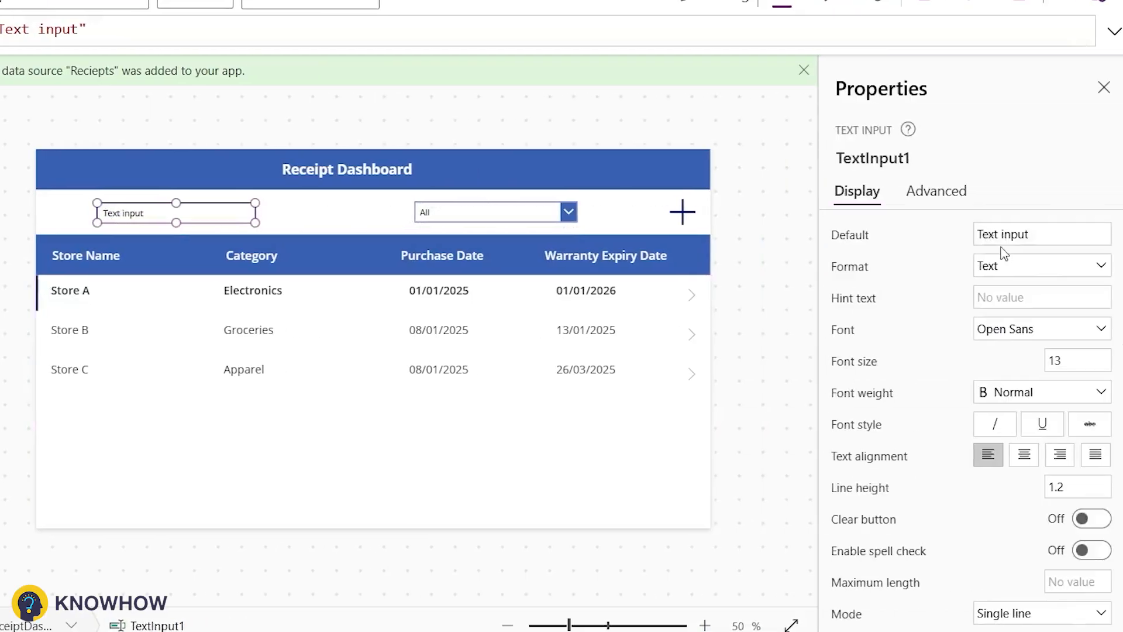
# Step: Clear the text input's default text and set its hint text to Search Store
pyautogui.click(1016, 242)
pyautogui.hotkey('ctrl', 'a')
pyautogui.press('BackSpace')
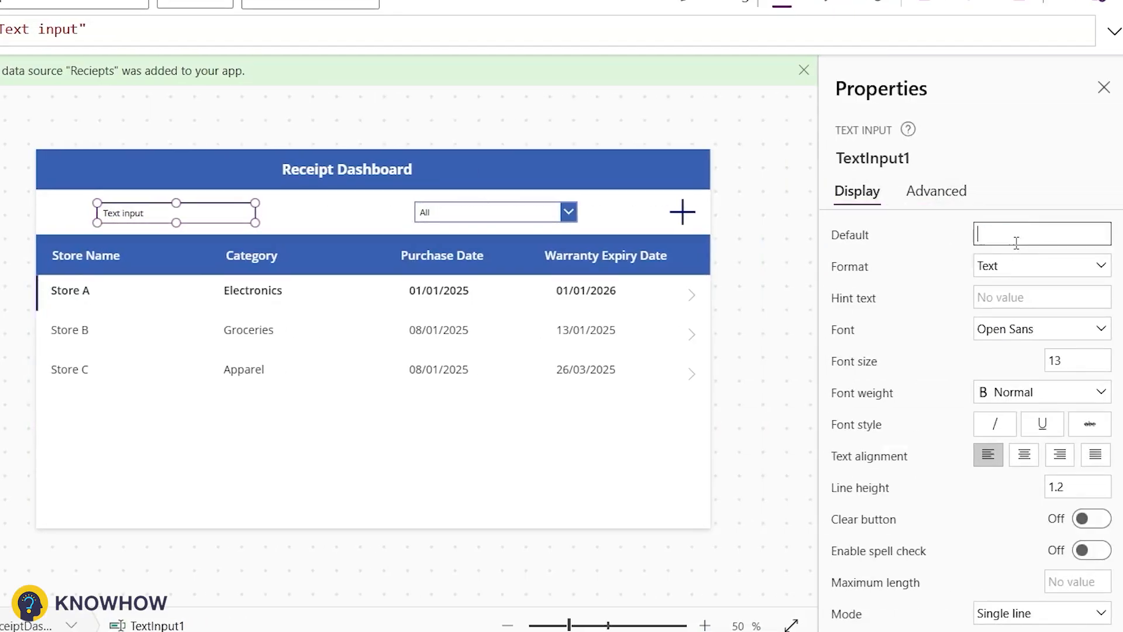
pyautogui.click(1003, 294)
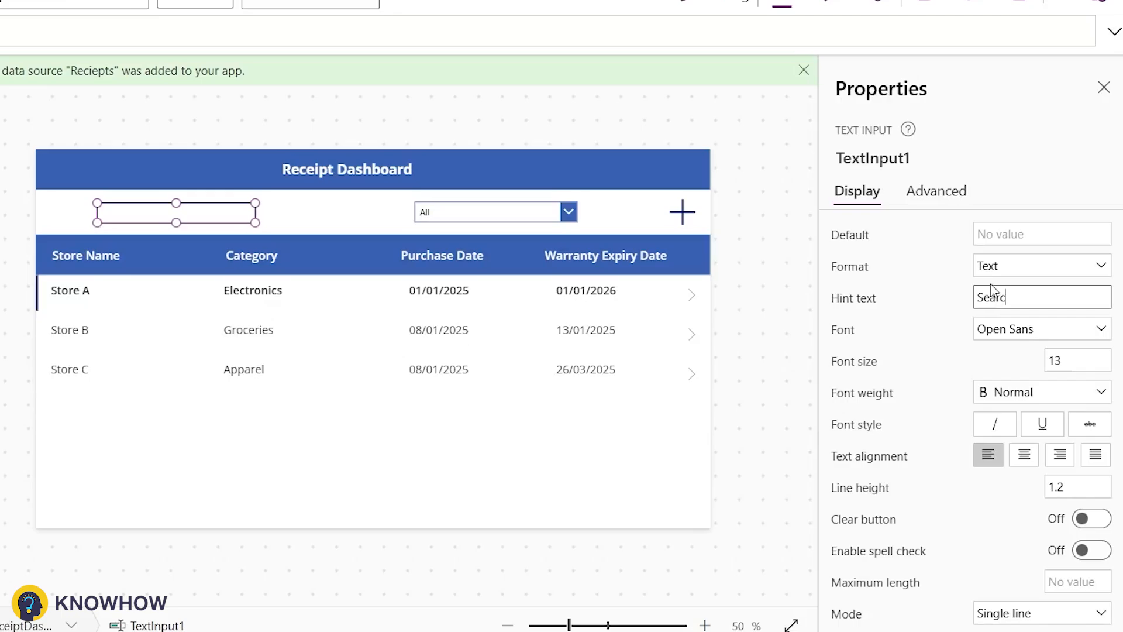
pyautogui.write('Search Sot')
pyautogui.press('BackSpace')
pyautogui.press('BackSpace')
pyautogui.write('tore')
# Step: Rename the text input to Searchbox
pyautogui.click(852, 163)
pyautogui.write('Sea')
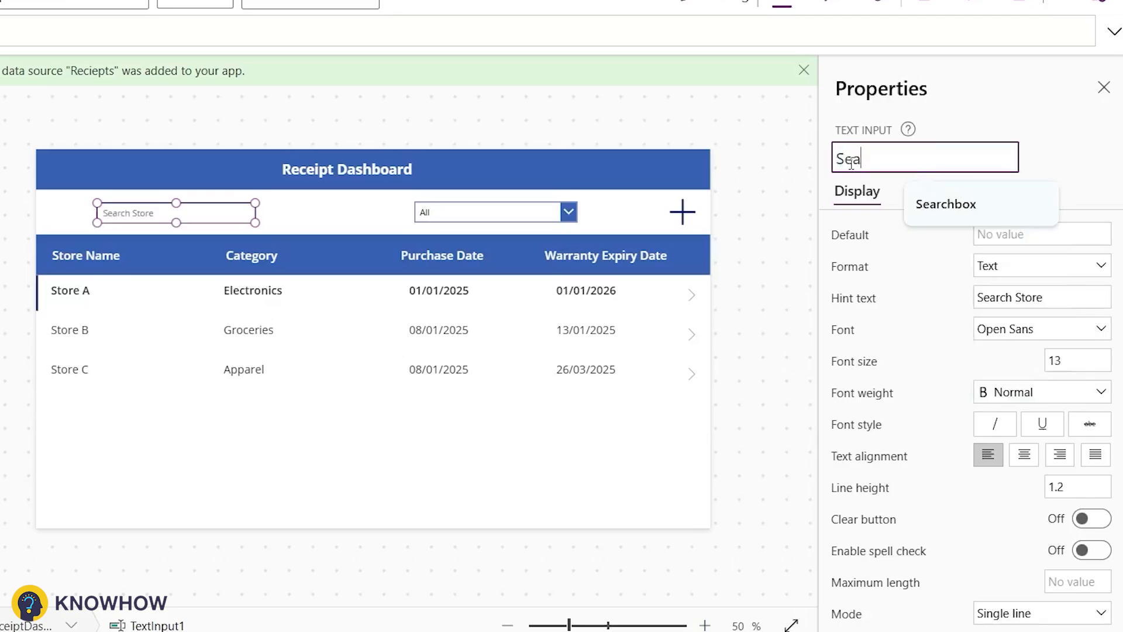
pyautogui.write('rchbox')
pyautogui.press('Return')
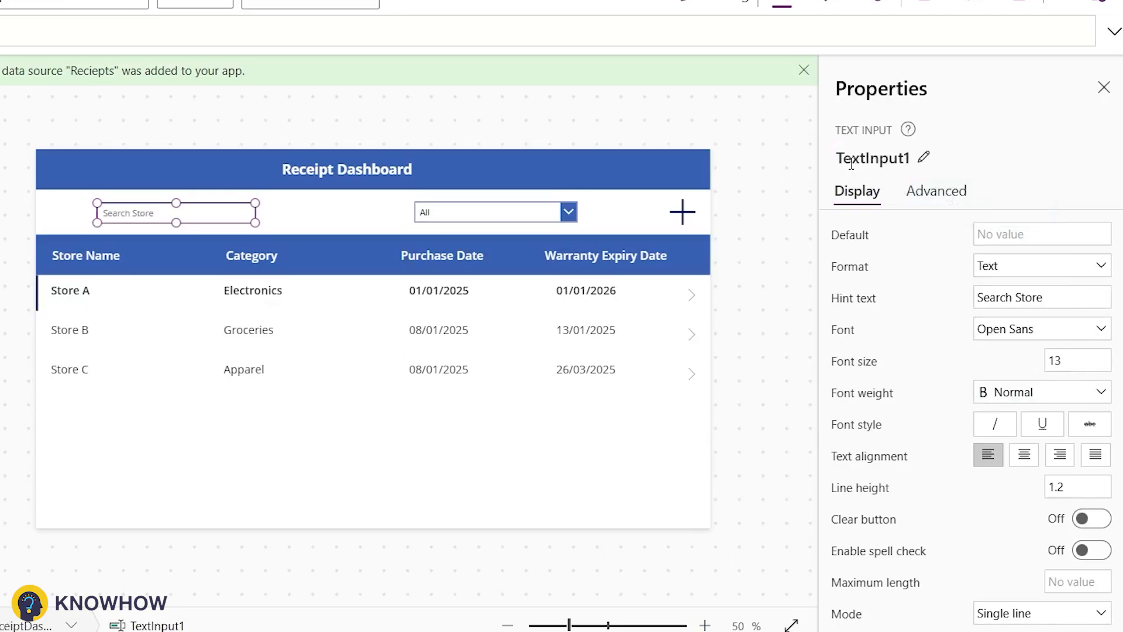
# Step: Wrap the gallery's Items formula in Search, searching Searchbox.Text in the 'Store Name' column
pyautogui.click(585, 403)
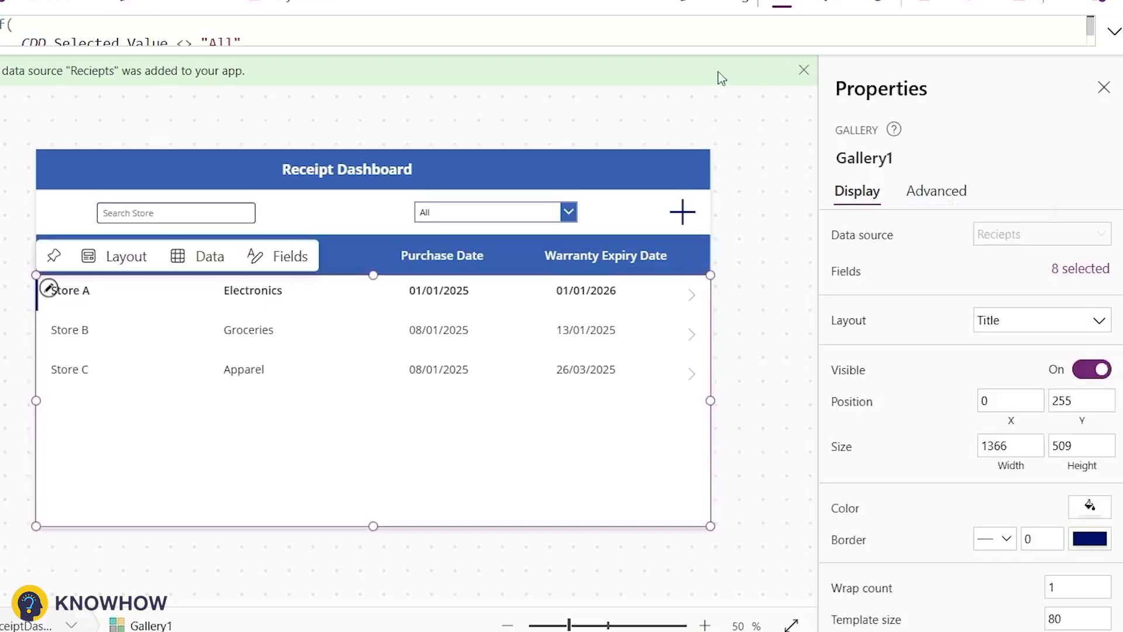
pyautogui.click(1115, 32)
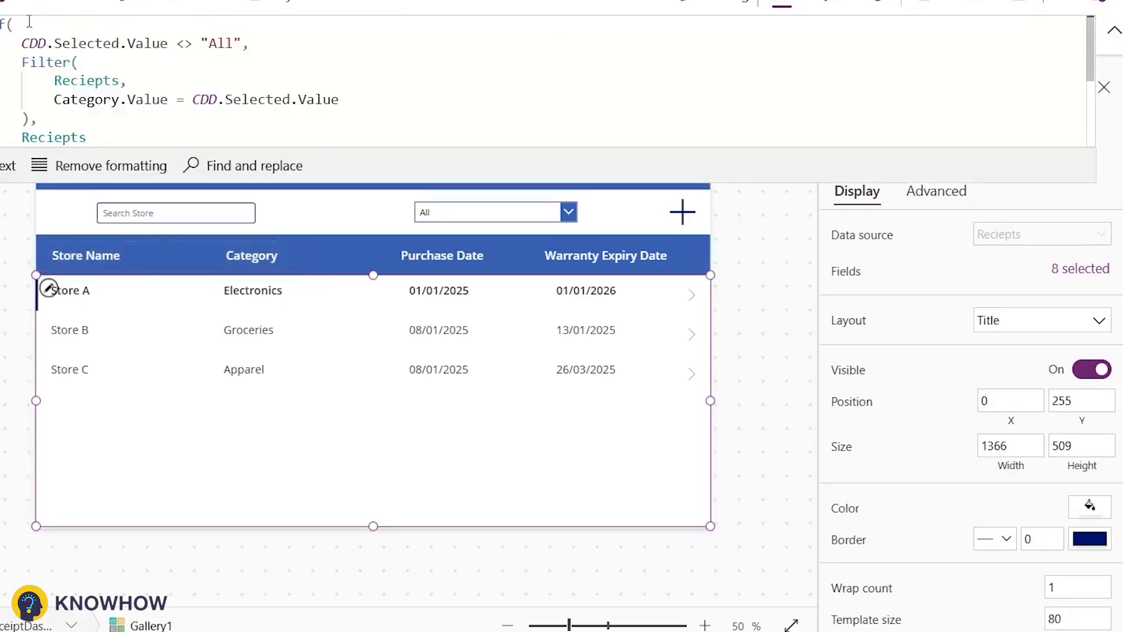
pyautogui.click(75, 54)
pyautogui.write('Search((')
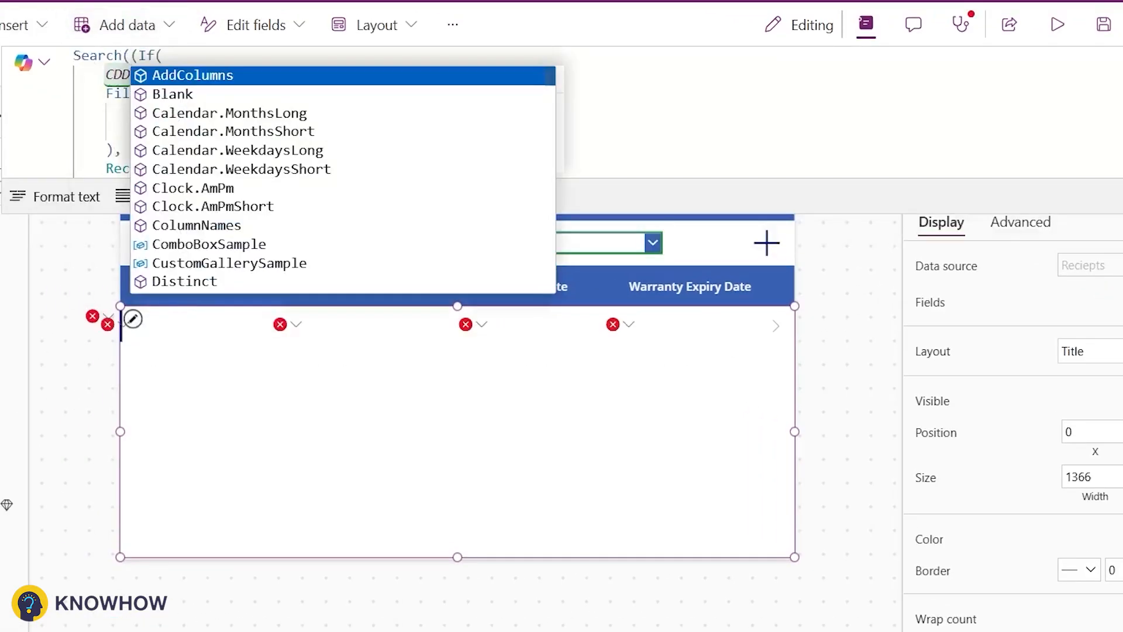
pyautogui.scroll(-3, 193, 88)
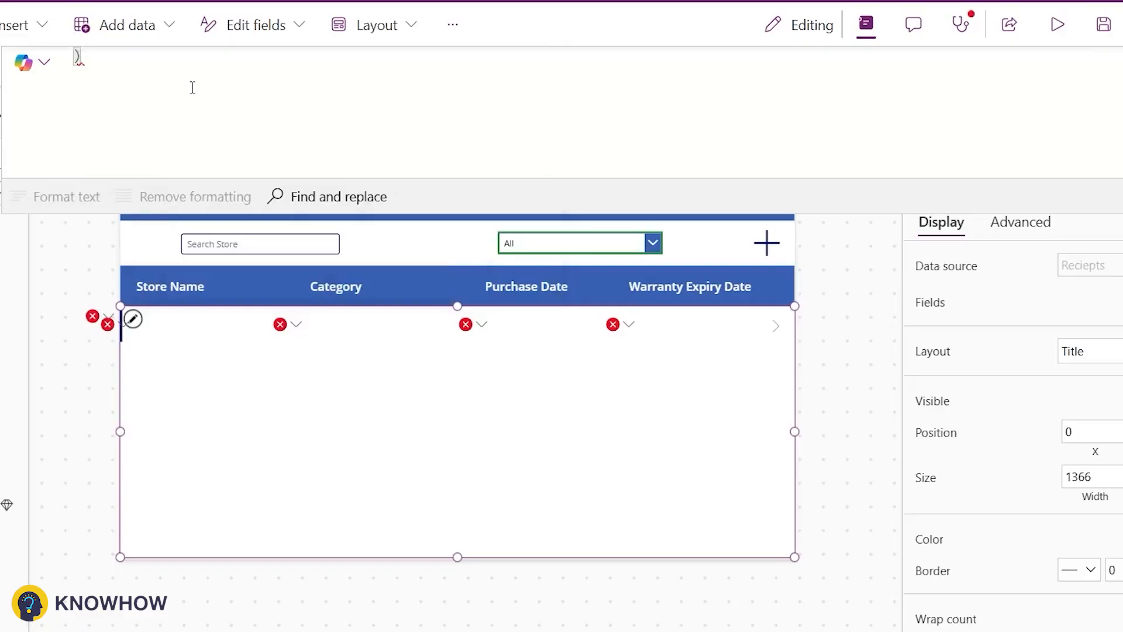
pyautogui.click(193, 88)
pyautogui.write(',Sea')
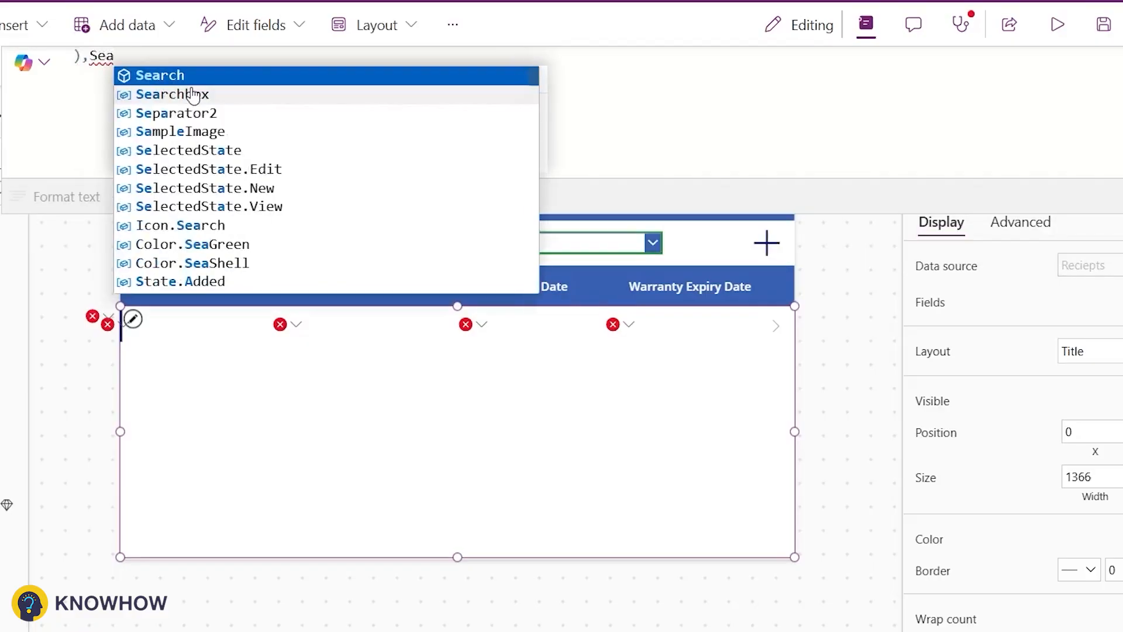
pyautogui.click(193, 93)
pyautogui.write('.Text,')
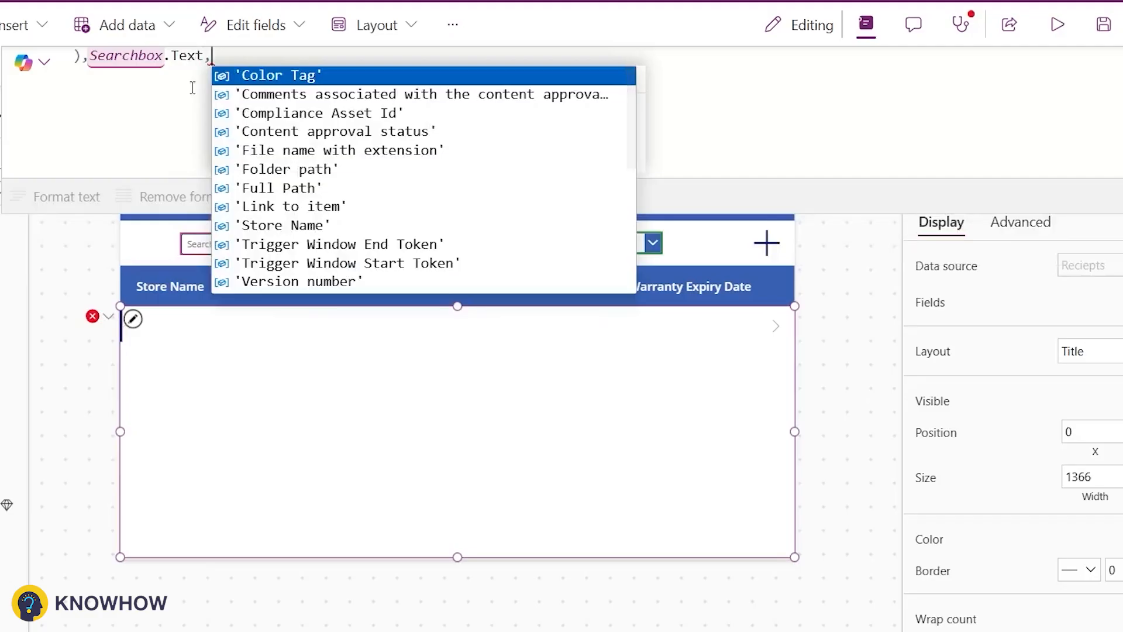
pyautogui.write('Stor')
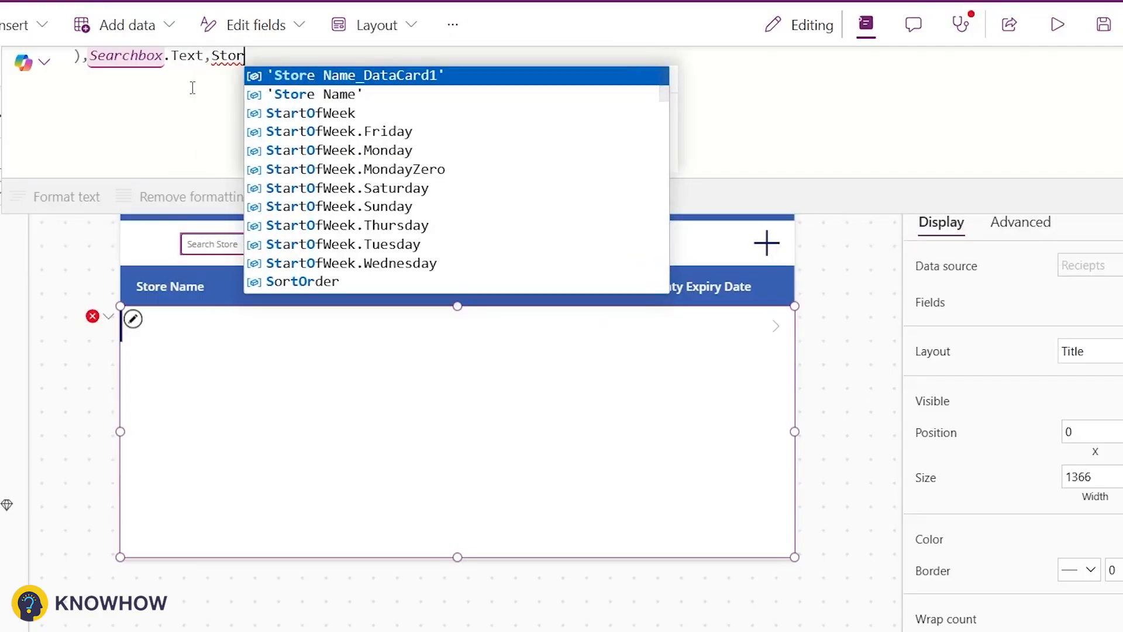
pyautogui.press('Down')
pyautogui.press('Tab')
pyautogui.write(')')
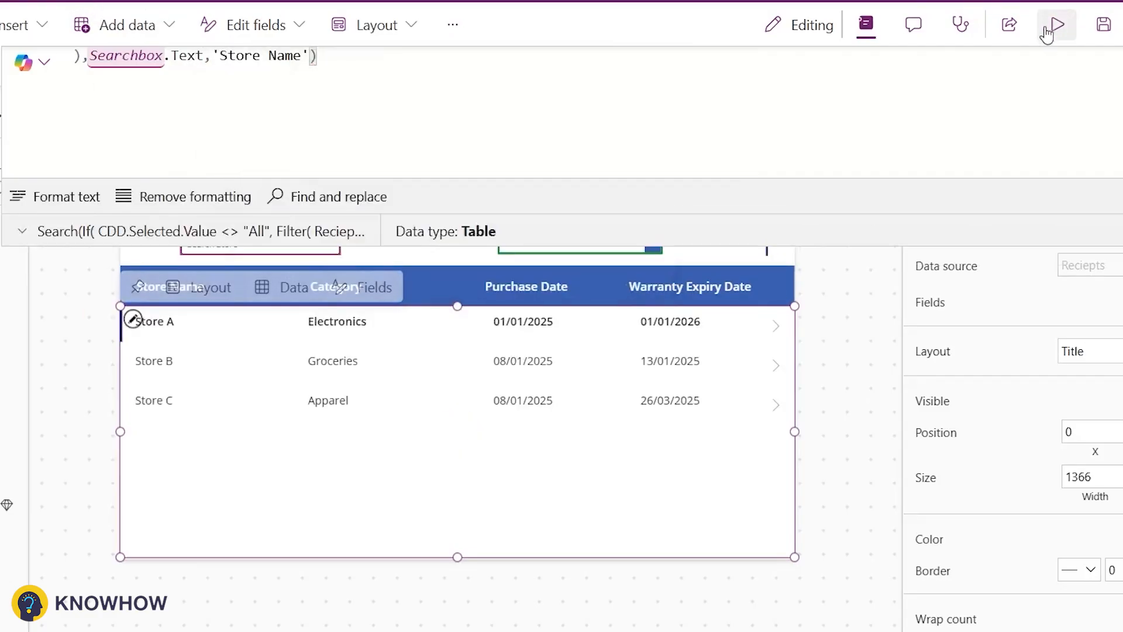
# Step: Preview the app and test the search box with Store B, Store C and Store A before clearing it
pyautogui.click(1047, 31)
pyautogui.click(267, 131)
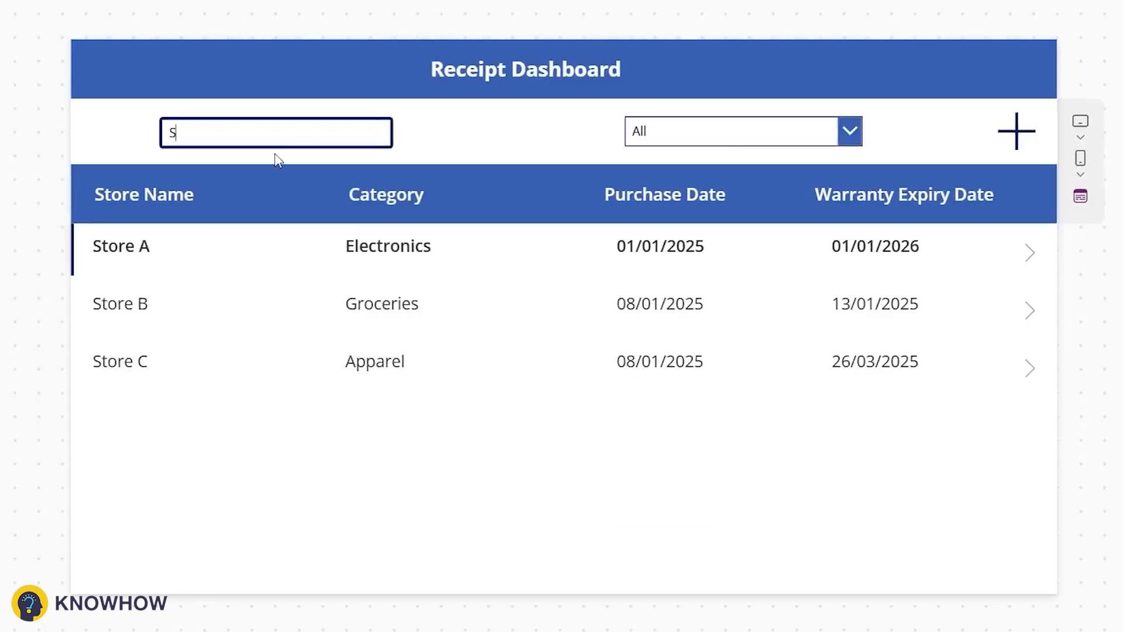
pyautogui.write('Store B')
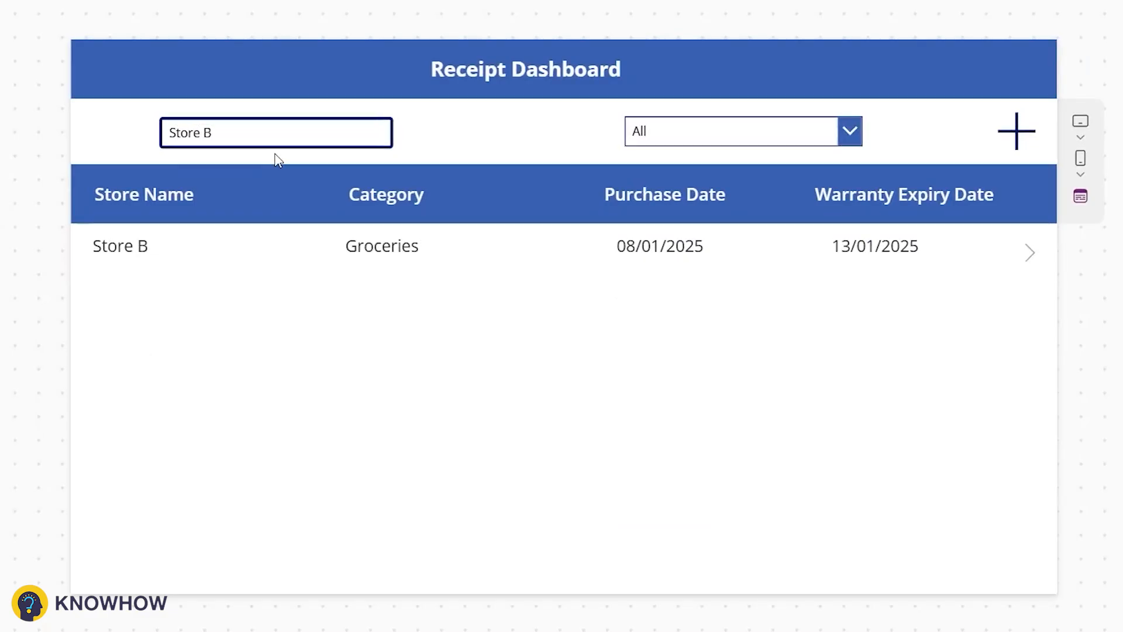
pyautogui.press('BackSpace')
pyautogui.write('C')
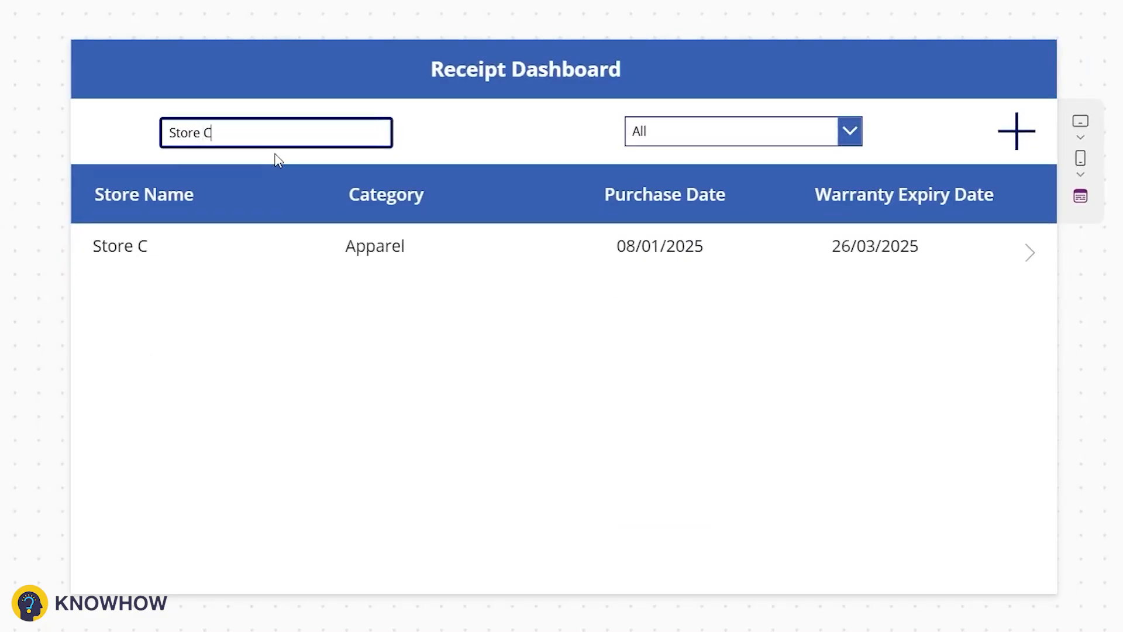
pyautogui.press('BackSpace')
pyautogui.write('A')
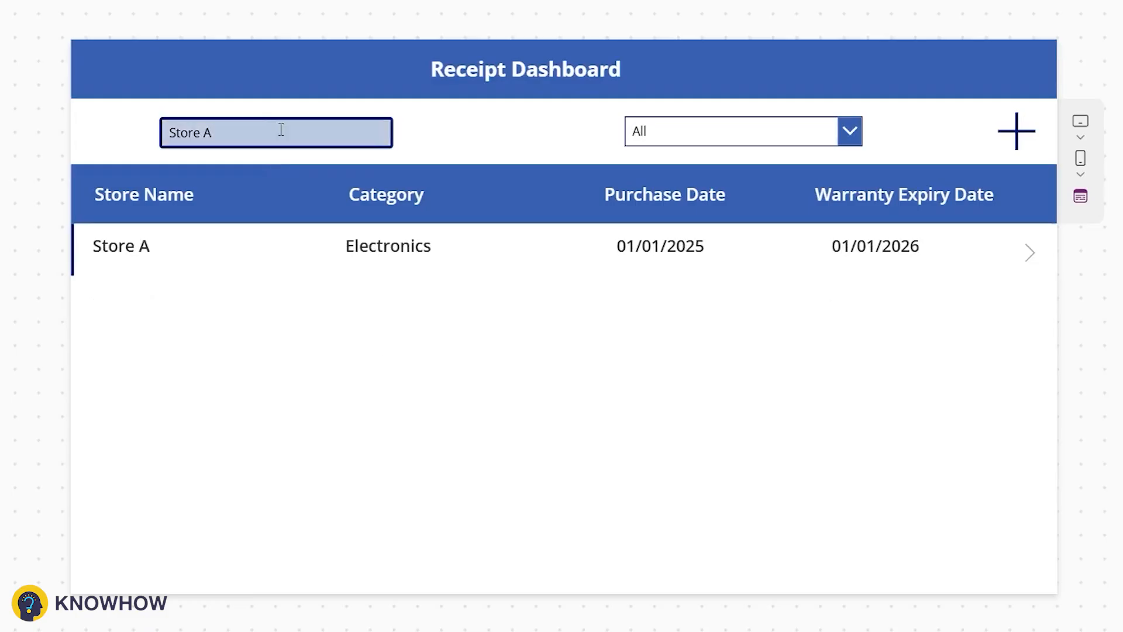
pyautogui.moveTo(279, 142); pyautogui.dragTo(164, 138)
pyautogui.press('BackSpace')
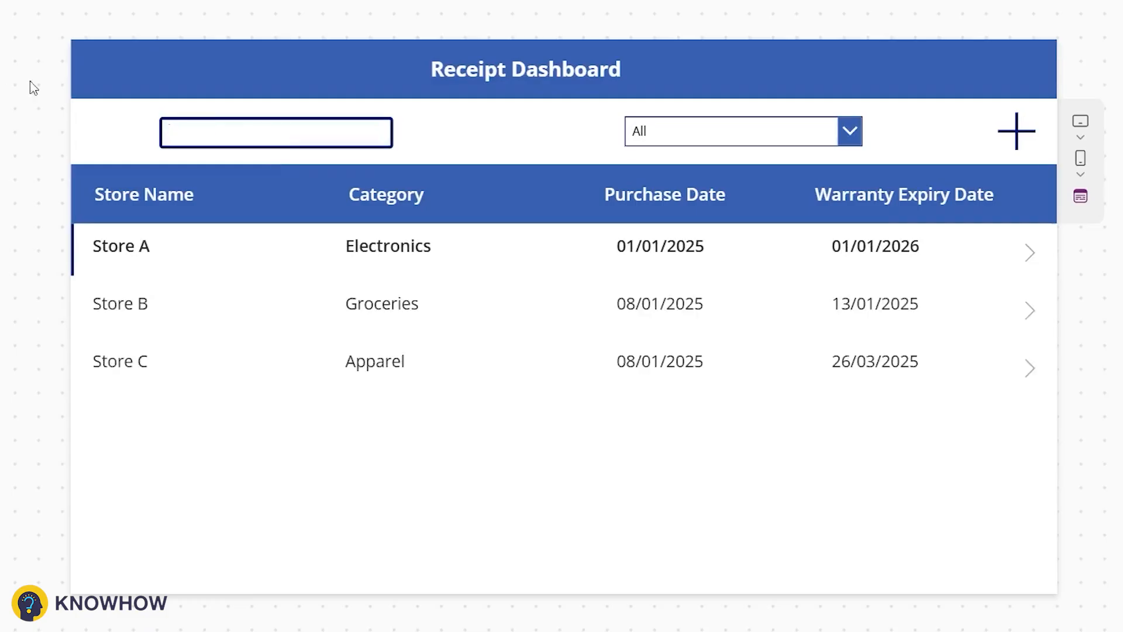